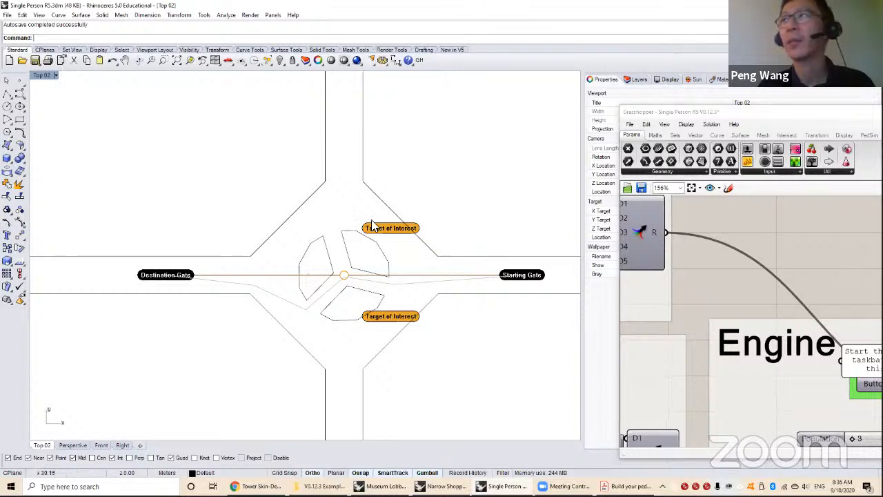
Highlight the upper Target of Interest point on the intersection map, and clear the selection.
{"action": "left_click", "coordinate": [390, 227]}
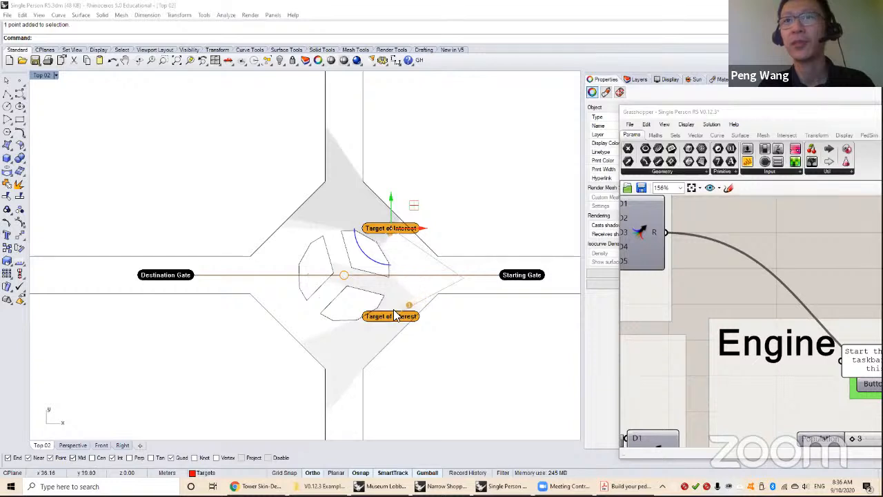
{"action": "left_click", "coordinate": [491, 350]}
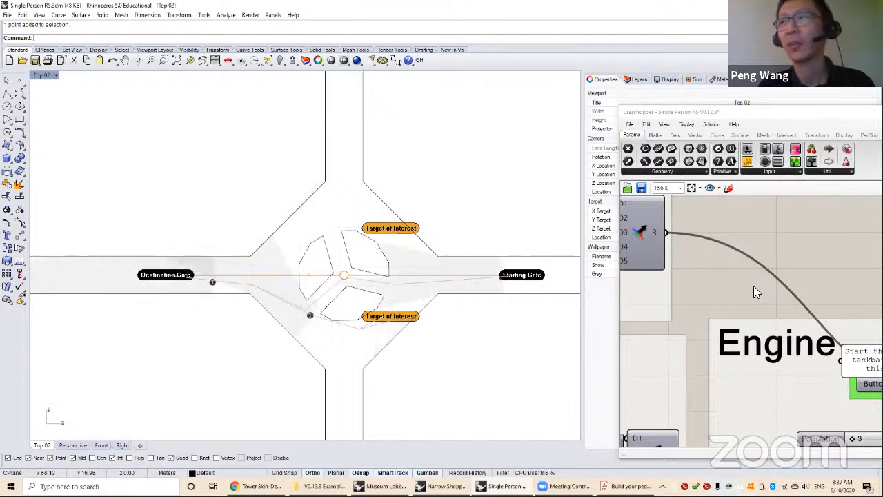
Turn off the field-of-view drawing (Draw FOV) of the DrawPerson component connected to the engine's People output.
{"action": "scroll", "coordinate": [753, 286], "scroll_direction": "down", "scroll_amount": 7}
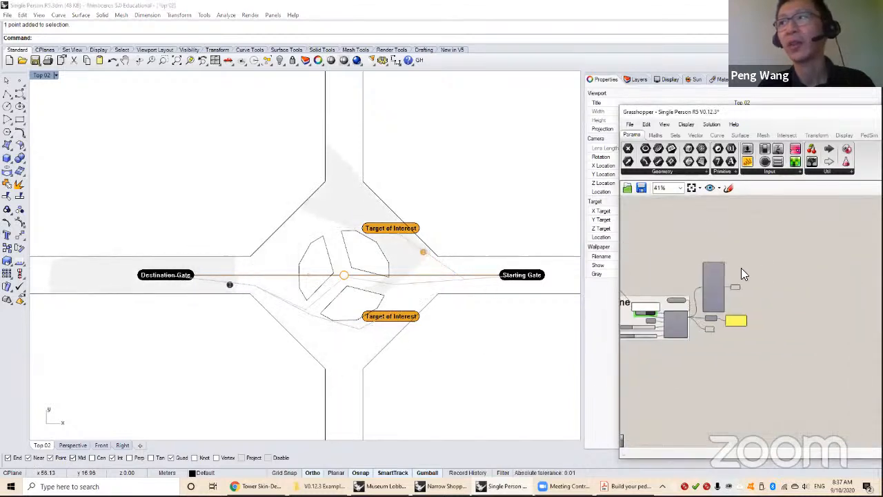
{"action": "scroll", "coordinate": [799, 329], "scroll_direction": "up", "scroll_amount": 4}
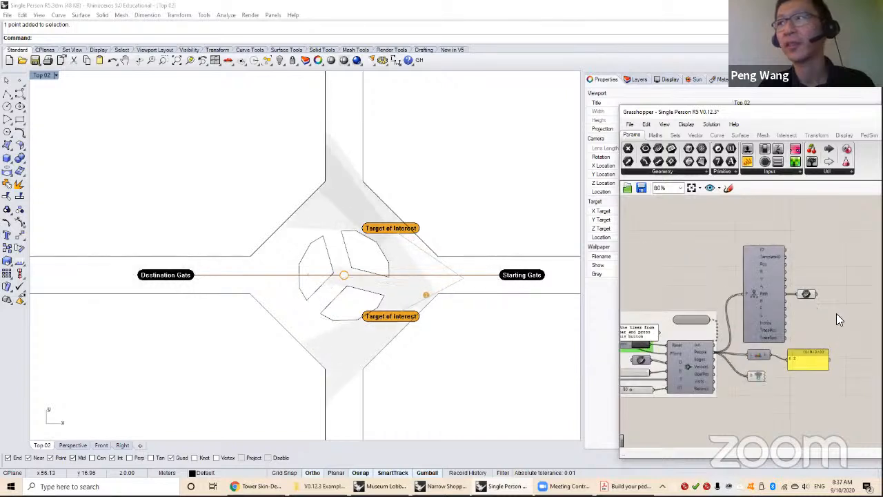
{"action": "scroll", "coordinate": [837, 332], "scroll_direction": "down", "scroll_amount": 7}
{"action": "scroll", "coordinate": [746, 318], "scroll_direction": "up", "scroll_amount": 2}
{"action": "right_click_drag", "start_coordinate": [853, 349], "coordinate": [731, 341]}
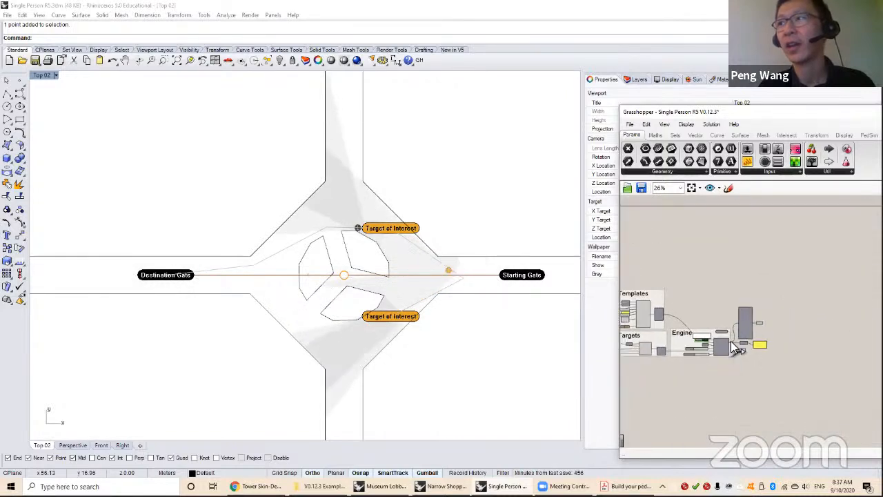
{"action": "scroll", "coordinate": [749, 347], "scroll_direction": "up", "scroll_amount": 6}
{"action": "left_click", "coordinate": [754, 350]}
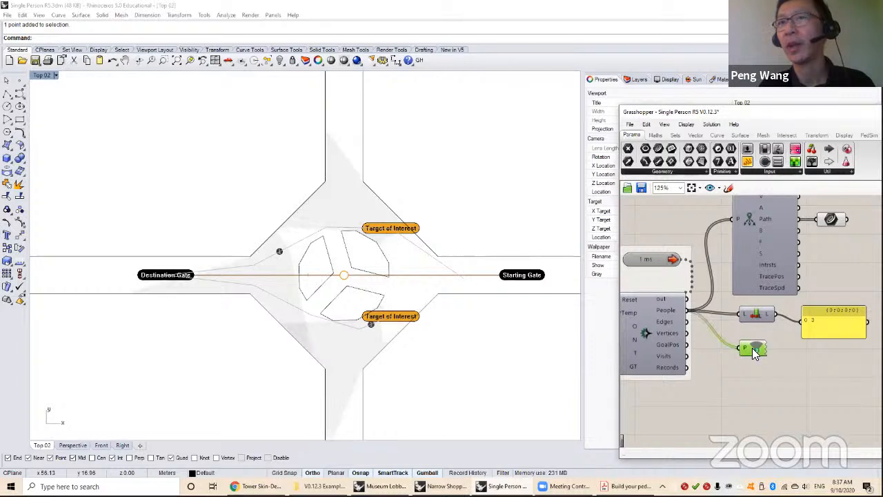
{"action": "right_click", "coordinate": [754, 351]}
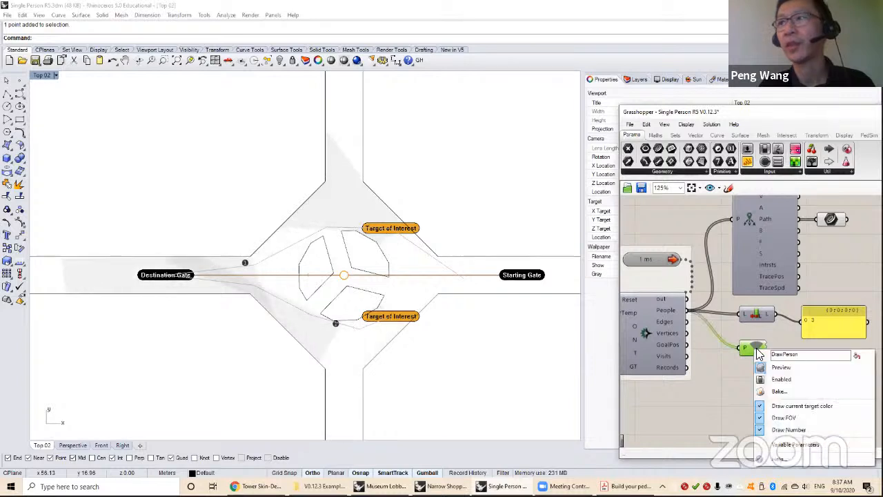
{"action": "left_click", "coordinate": [803, 419]}
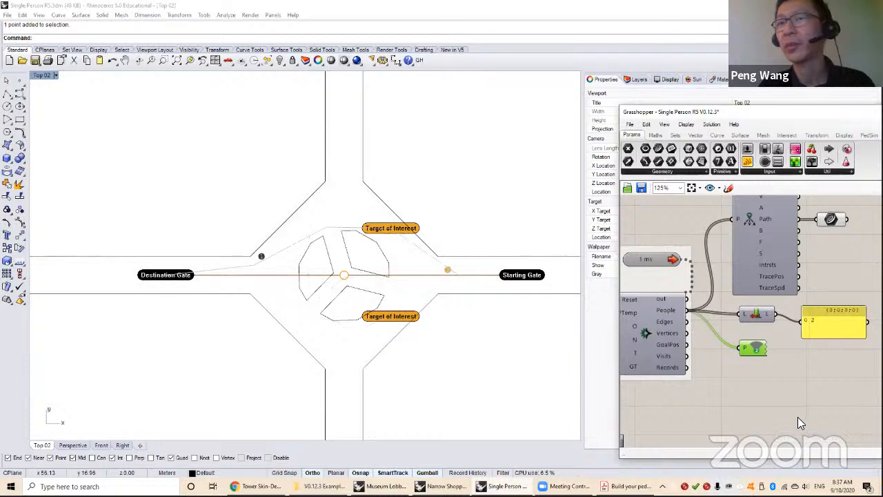
Locate and select the vision component fed by the angle and distance sliders in the Person Templates group.
{"action": "scroll", "coordinate": [787, 372], "scroll_direction": "down", "scroll_amount": 10}
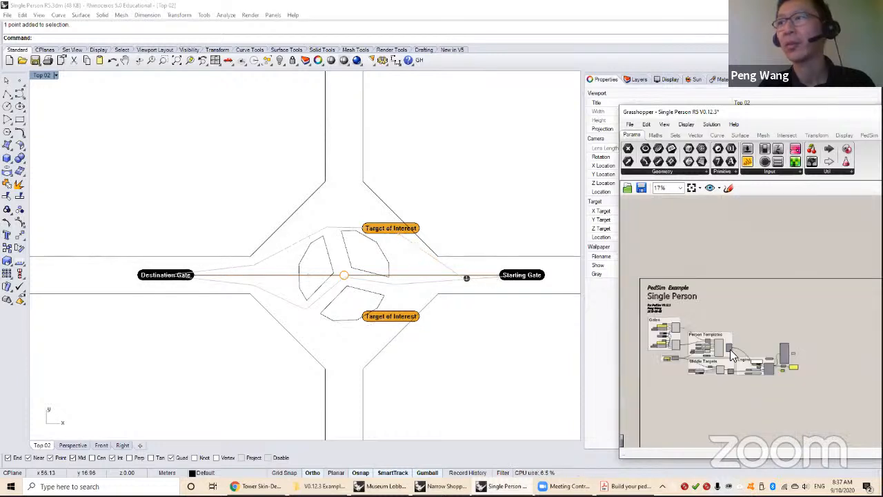
{"action": "scroll", "coordinate": [720, 350], "scroll_direction": "up", "scroll_amount": 8}
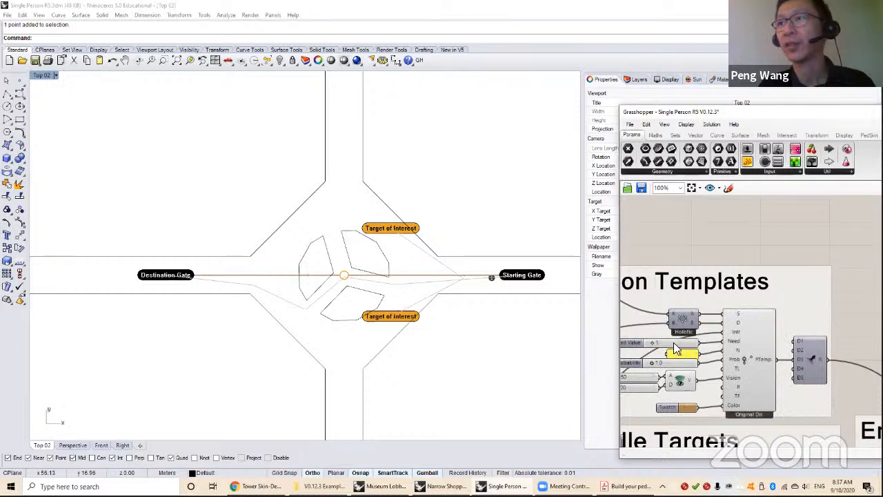
{"action": "scroll", "coordinate": [675, 349], "scroll_direction": "down", "scroll_amount": 3}
{"action": "scroll", "coordinate": [745, 338], "scroll_direction": "up", "scroll_amount": 4}
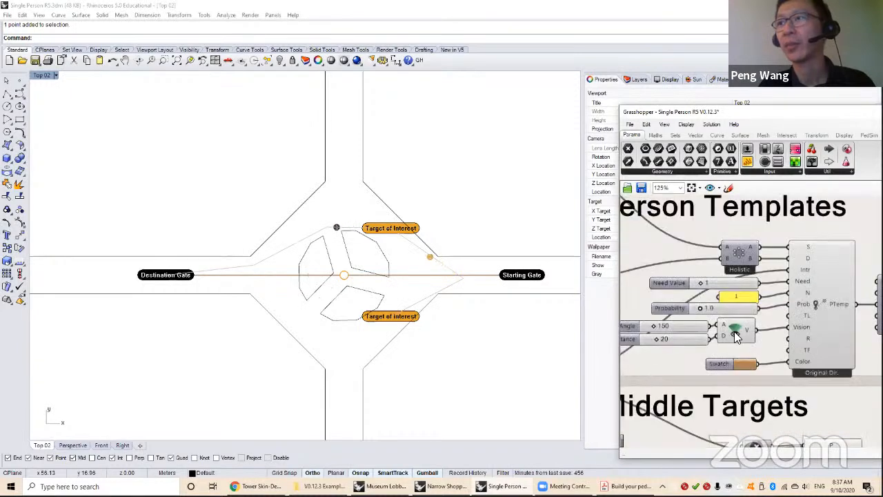
{"action": "left_click", "coordinate": [736, 336]}
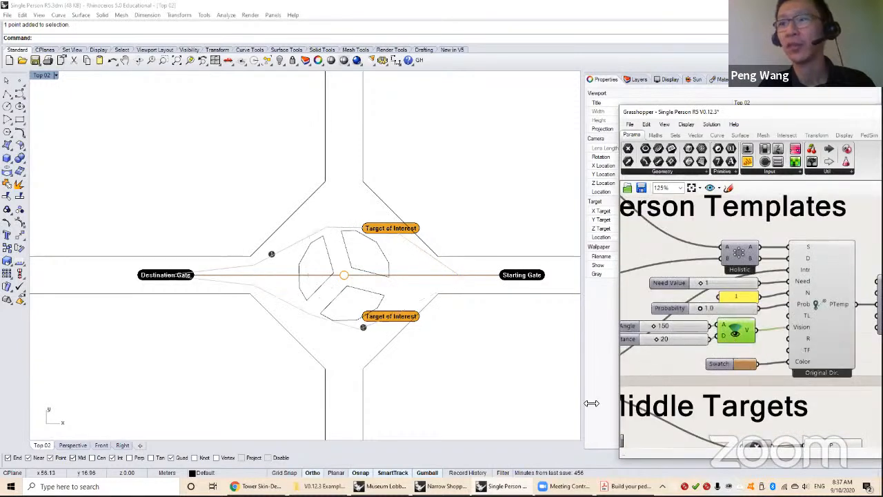
Switch to the PedSim presentation PDF in Acrobat and advance to the Route Graph slide.
{"action": "left_click", "coordinate": [551, 479]}
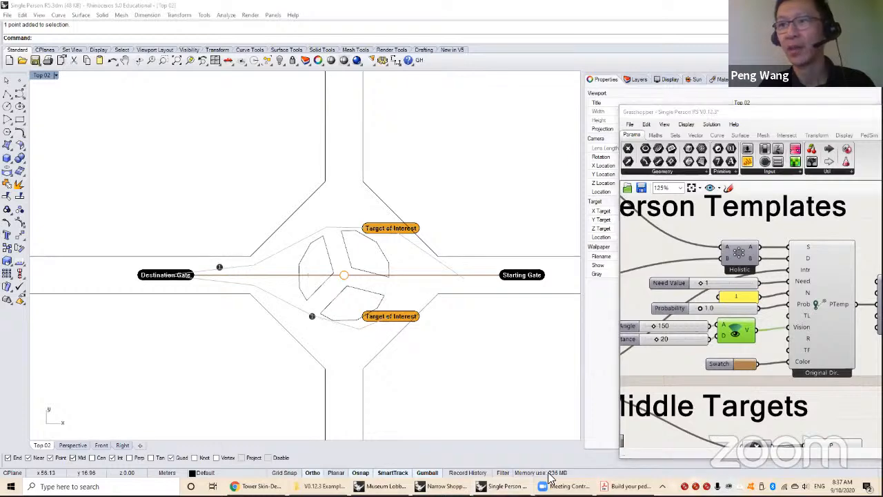
{"action": "left_click", "coordinate": [625, 487]}
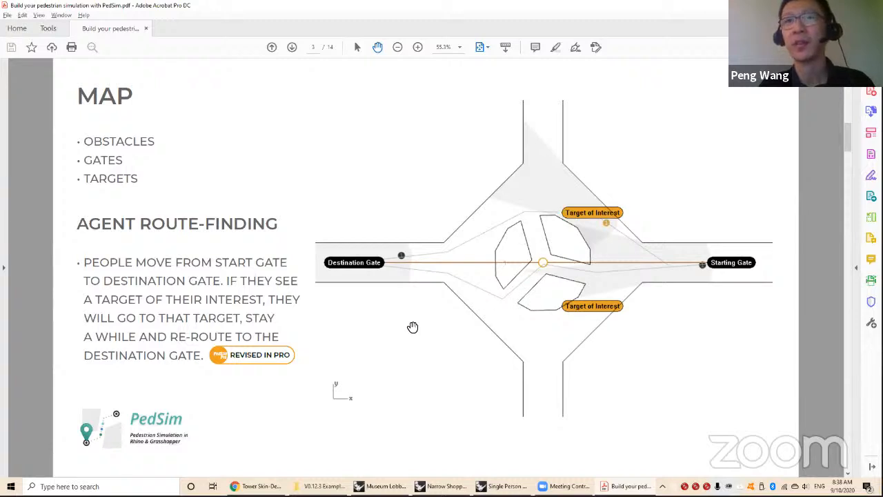
{"action": "key", "text": "Right"}
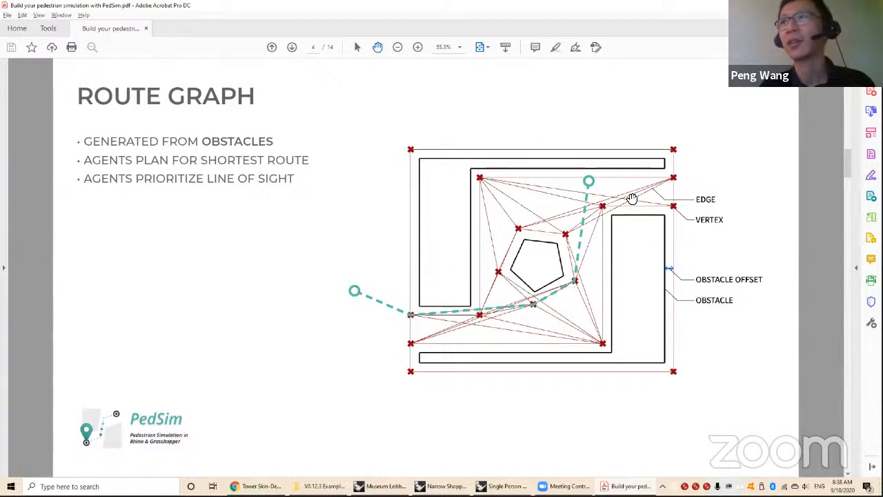
Switch back to the Single Person model in Rhino and select the simulation engine component to preview its route graph.
{"action": "key", "text": "alt+Tab"}
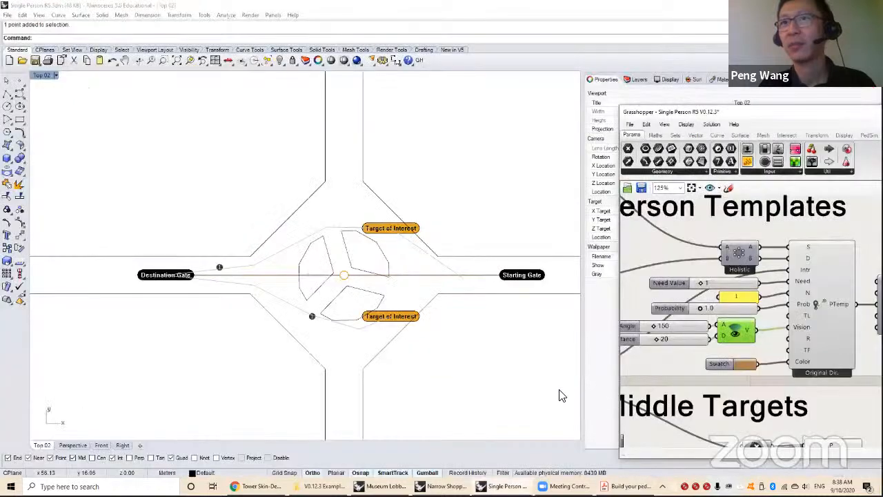
{"action": "scroll", "coordinate": [693, 291], "scroll_direction": "down", "scroll_amount": 3}
{"action": "scroll", "coordinate": [788, 335], "scroll_direction": "up", "scroll_amount": 4}
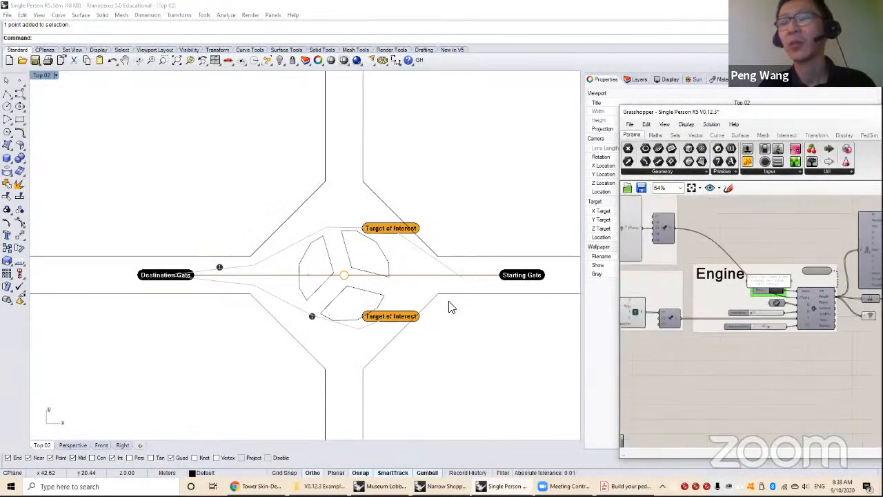
{"action": "scroll", "coordinate": [818, 325], "scroll_direction": "up", "scroll_amount": 3}
{"action": "right_click_drag", "start_coordinate": [817, 328], "coordinate": [689, 302]}
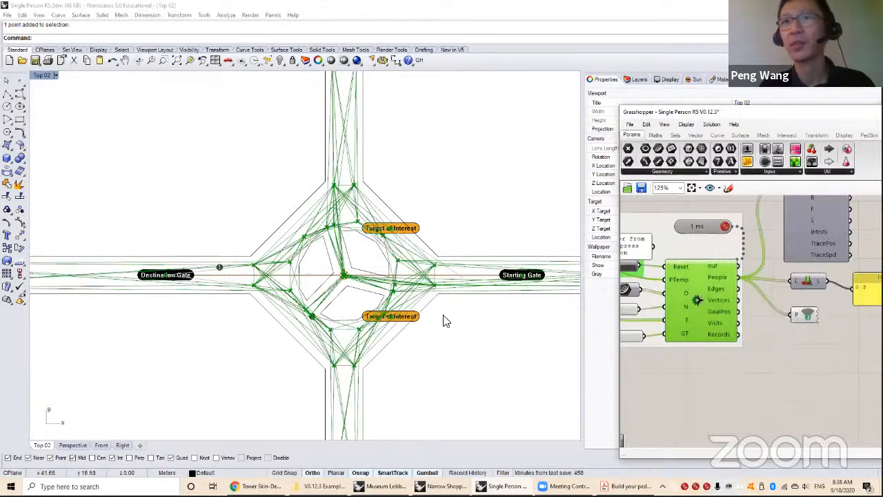
Examine the route graph's vertices and edges around the intersection and highlight the obstacle outline northeast of it.
{"action": "left_click", "coordinate": [485, 329]}
{"action": "scroll", "coordinate": [414, 312], "scroll_direction": "up", "scroll_amount": 2}
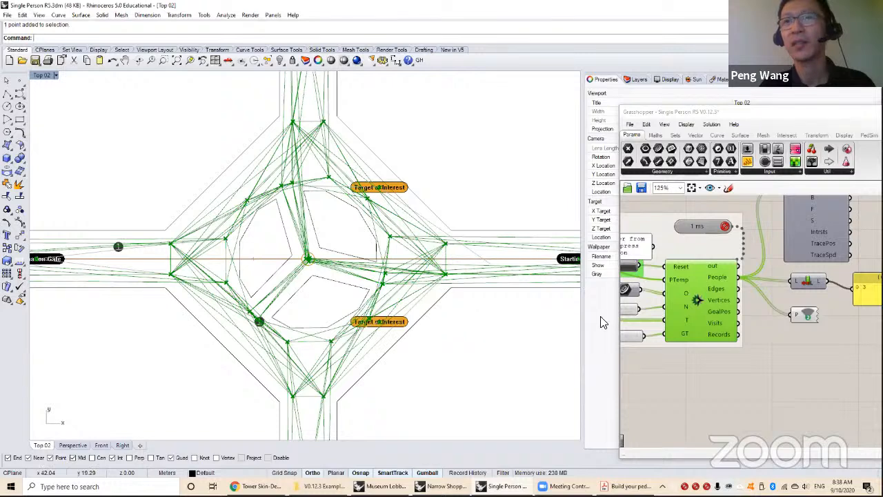
{"action": "scroll", "coordinate": [404, 296], "scroll_direction": "down", "scroll_amount": 2}
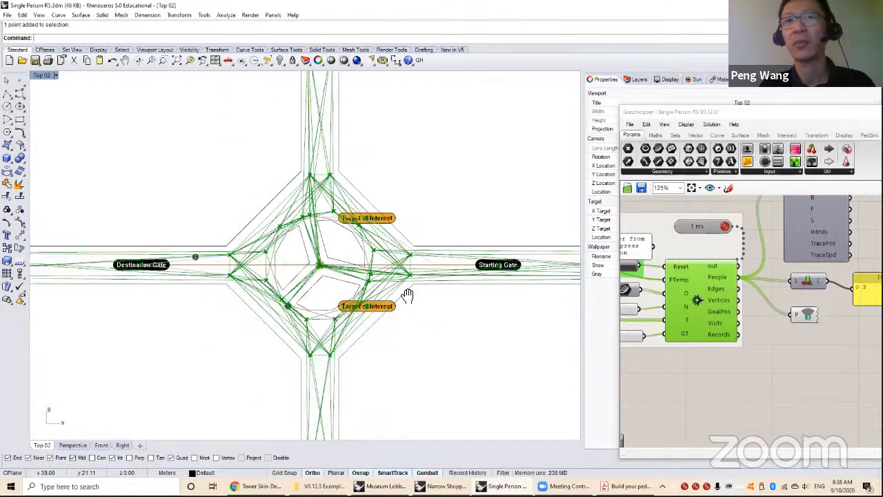
{"action": "scroll", "coordinate": [376, 276], "scroll_direction": "up", "scroll_amount": 2}
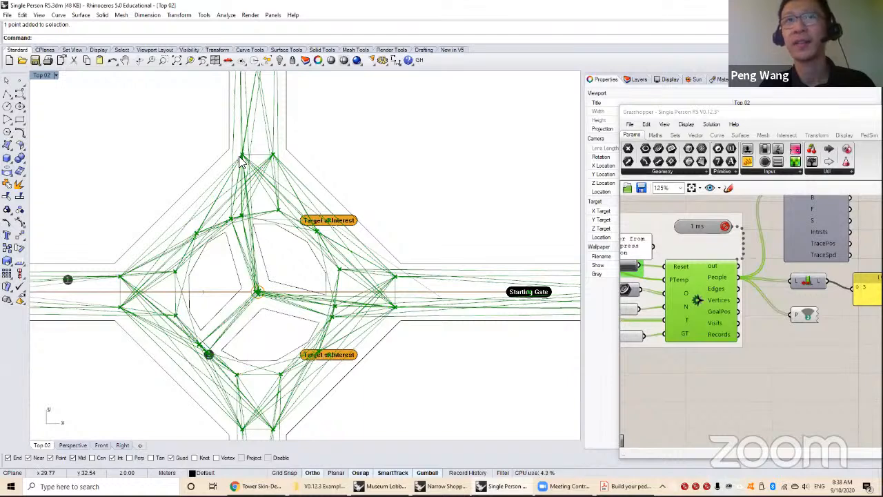
{"action": "scroll", "coordinate": [292, 161], "scroll_direction": "up", "scroll_amount": 2}
{"action": "scroll", "coordinate": [329, 193], "scroll_direction": "down", "scroll_amount": 3}
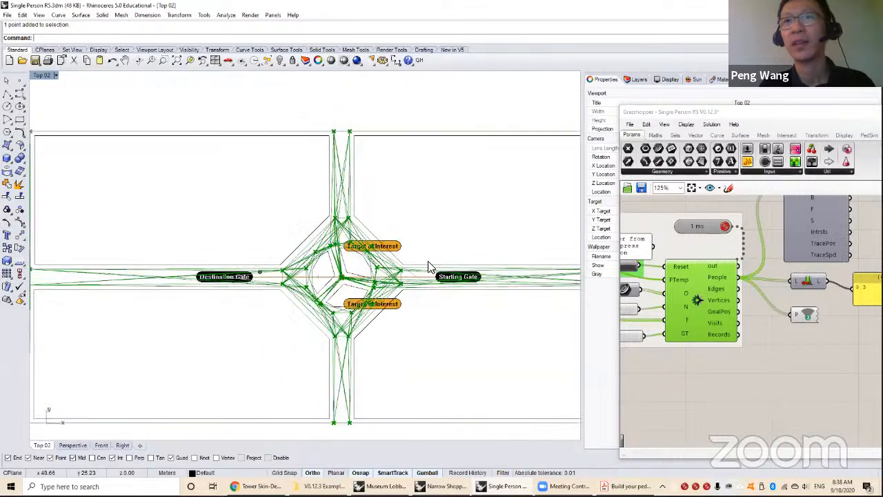
{"action": "left_click", "coordinate": [422, 270]}
{"action": "scroll", "coordinate": [423, 272], "scroll_direction": "up", "scroll_amount": 2}
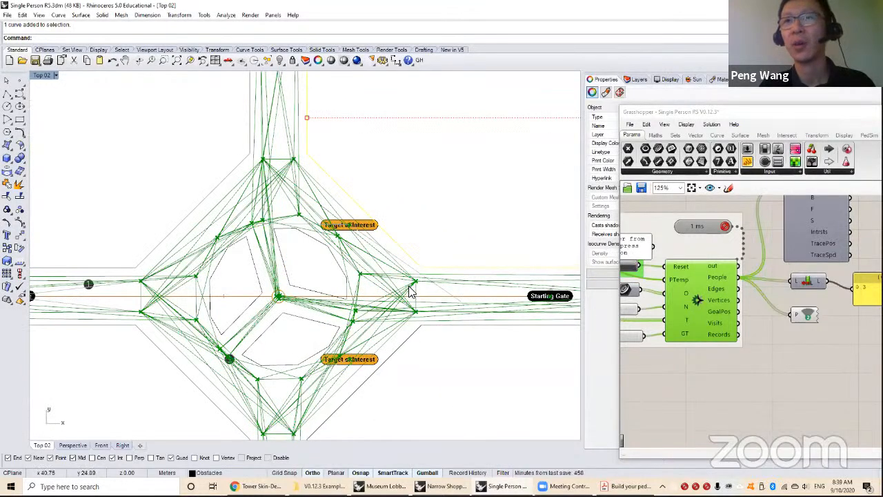
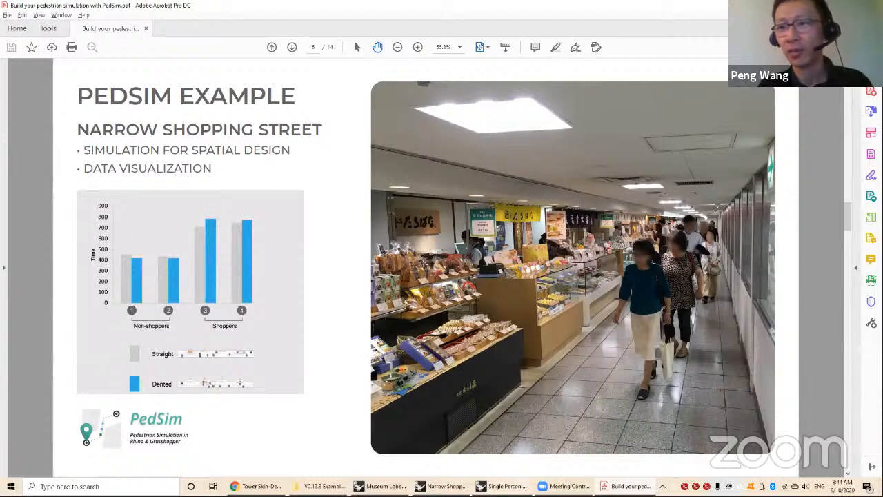
Switch to the Narrow Shopping Street model and move the Grasshopper window clear of the two street layouts.
{"action": "key", "text": "alt+Tab"}
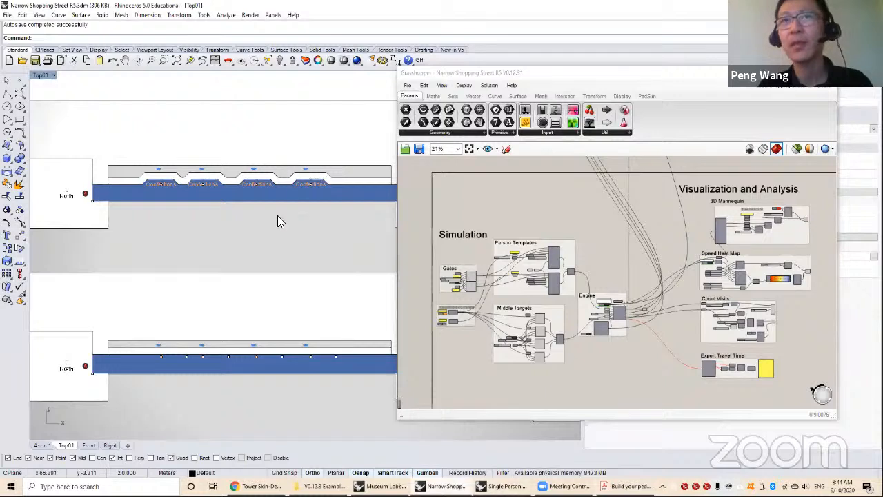
{"action": "scroll", "coordinate": [294, 258], "scroll_direction": "down", "scroll_amount": 1}
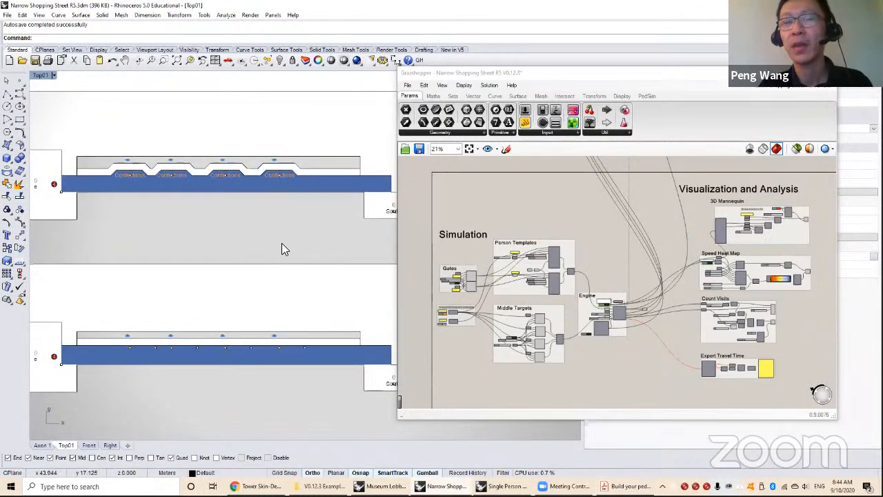
{"action": "scroll", "coordinate": [310, 262], "scroll_direction": "down", "scroll_amount": 1}
{"action": "right_click_drag", "start_coordinate": [333, 276], "coordinate": [325, 277]}
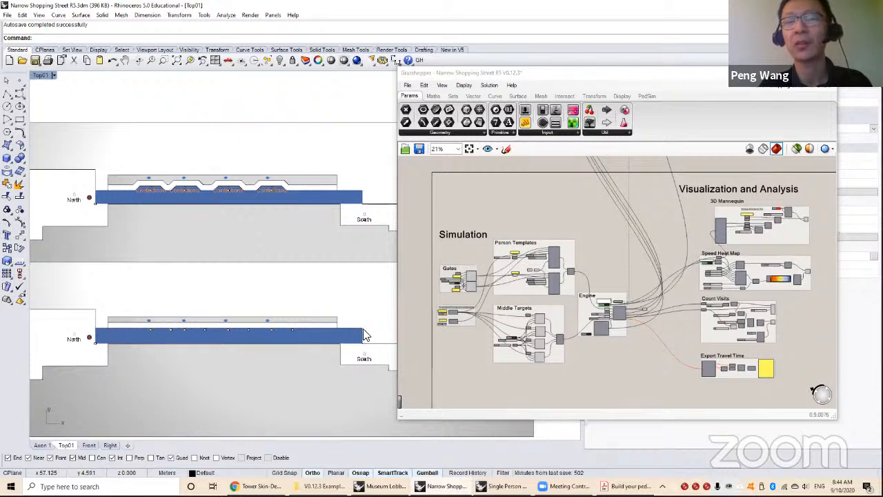
{"action": "right_click_drag", "start_coordinate": [364, 335], "coordinate": [353, 347]}
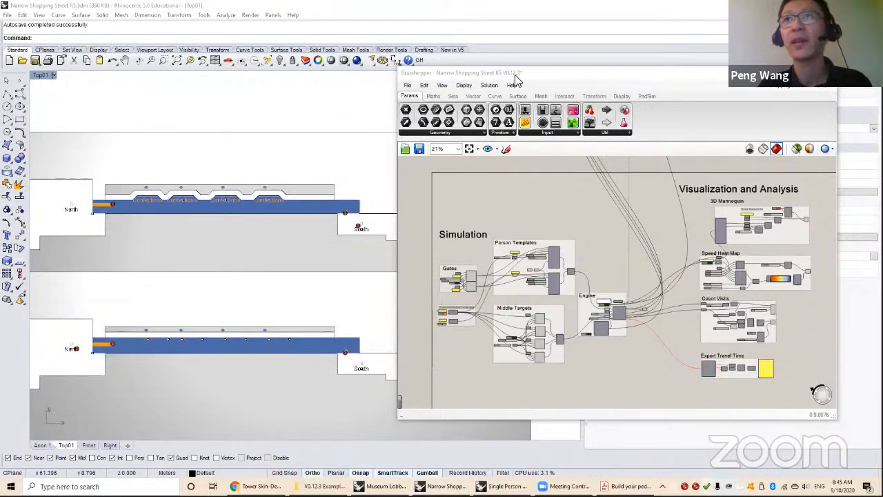
{"action": "left_click_drag", "start_coordinate": [515, 77], "coordinate": [744, 146]}
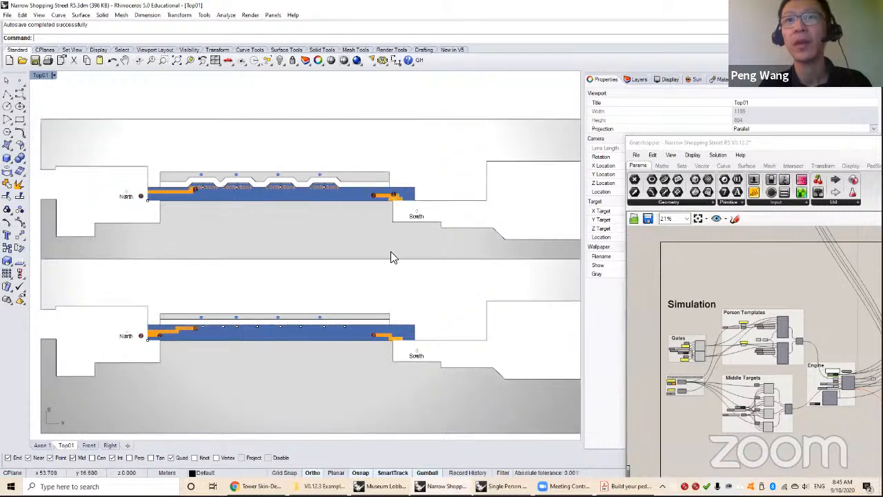
Compare the speed heat maps and pedestrian movement in the dented and straight street layouts.
{"action": "scroll", "coordinate": [391, 251], "scroll_direction": "up", "scroll_amount": 2}
{"action": "scroll", "coordinate": [348, 285], "scroll_direction": "up", "scroll_amount": 2}
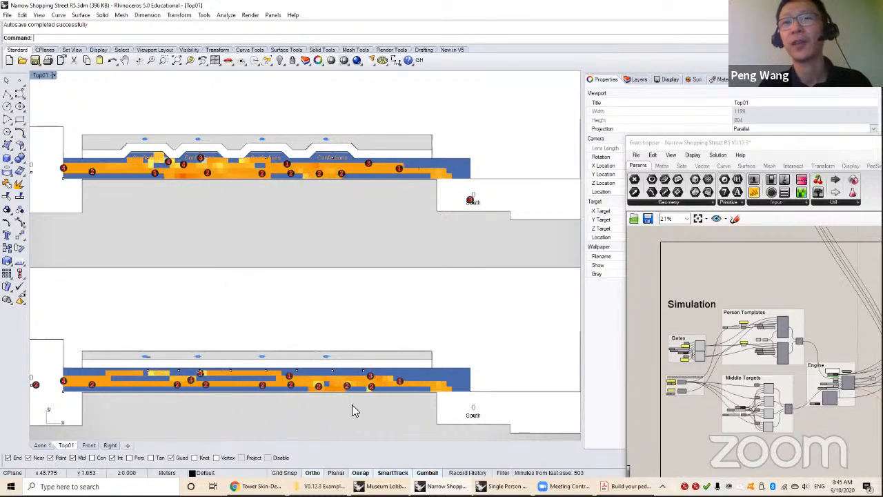
{"action": "right_click_drag", "start_coordinate": [369, 368], "coordinate": [383, 339]}
{"action": "right_click_drag", "start_coordinate": [255, 346], "coordinate": [258, 310]}
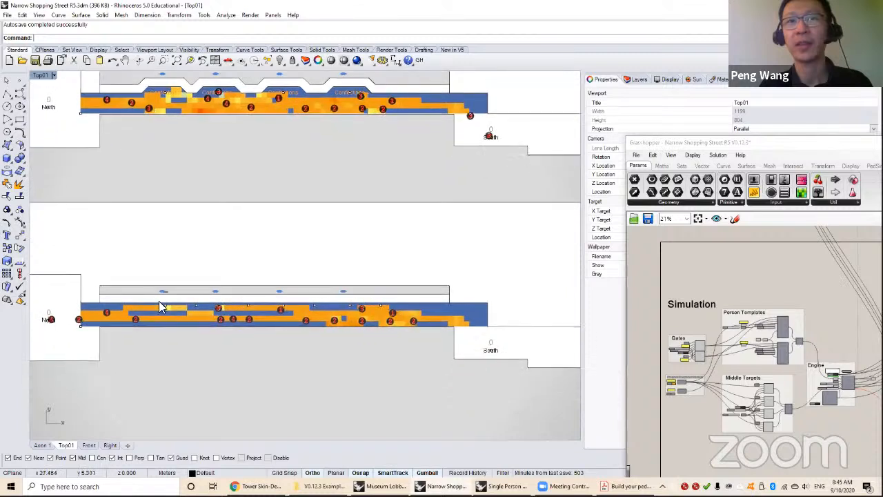
{"action": "left_click_drag", "start_coordinate": [76, 256], "coordinate": [476, 350]}
{"action": "key", "text": "ctrl+z"}
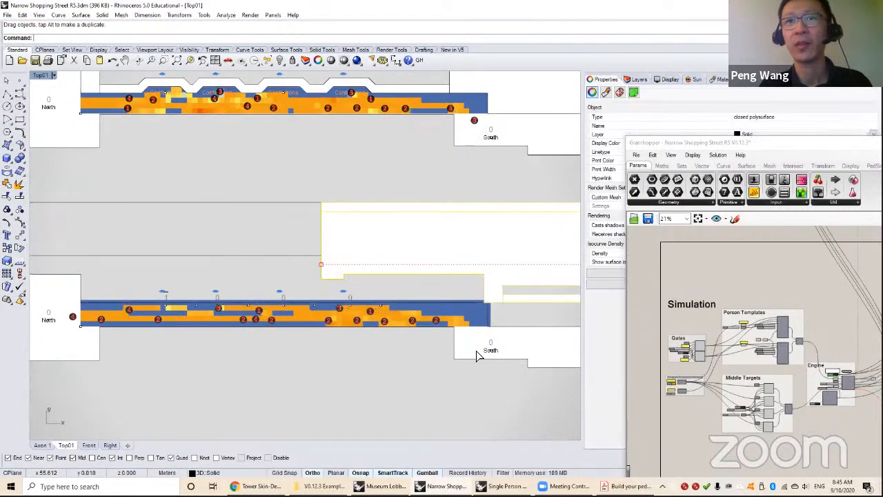
{"action": "key", "text": "Escape"}
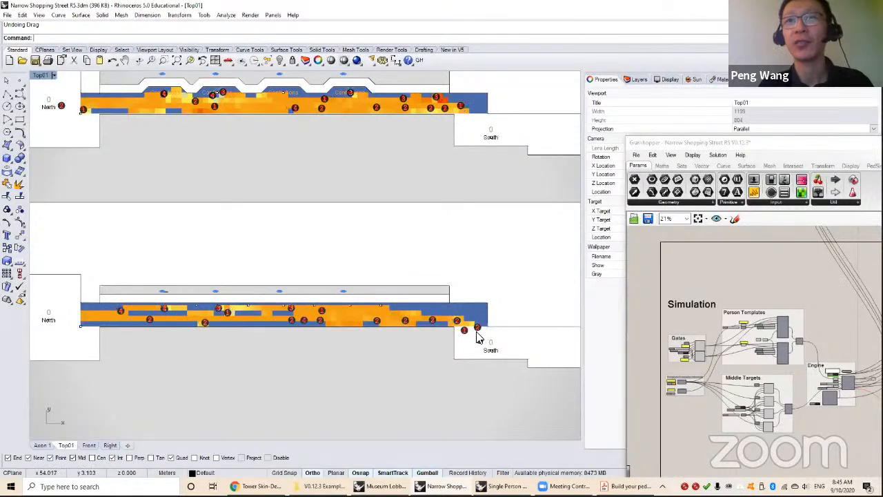
Frame both street layouts with their North and South gates to watch the running simulation and visit counts.
{"action": "right_click_drag", "start_coordinate": [447, 336], "coordinate": [472, 338]}
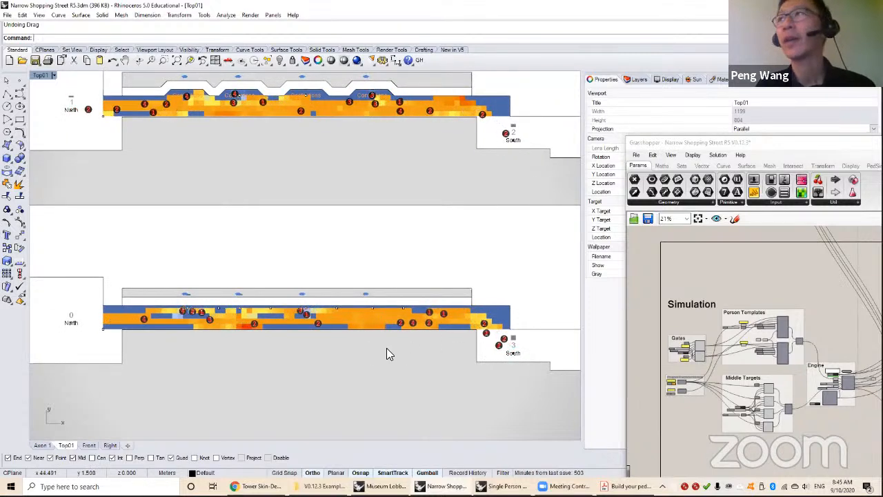
{"action": "right_click_drag", "start_coordinate": [432, 331], "coordinate": [435, 389]}
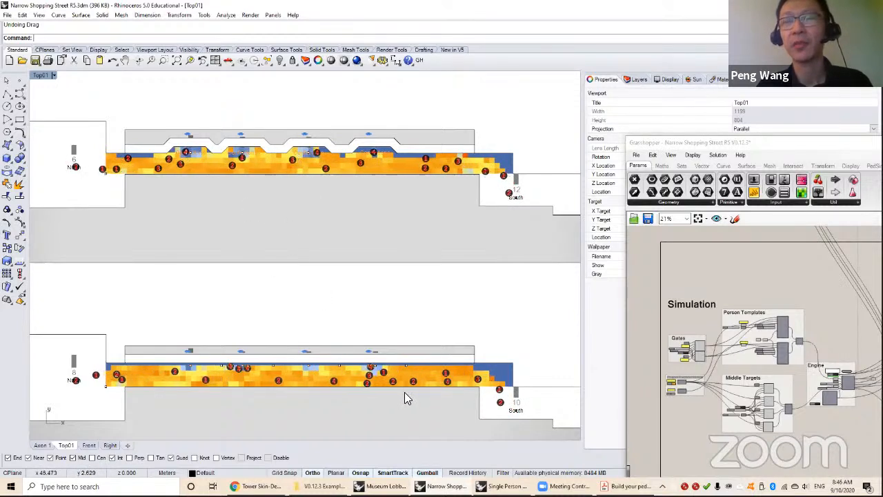
Show both street layouts in the Axon 1 view and orbit to compare their pedestrians and heat maps in 3D.
{"action": "left_click", "coordinate": [41, 445]}
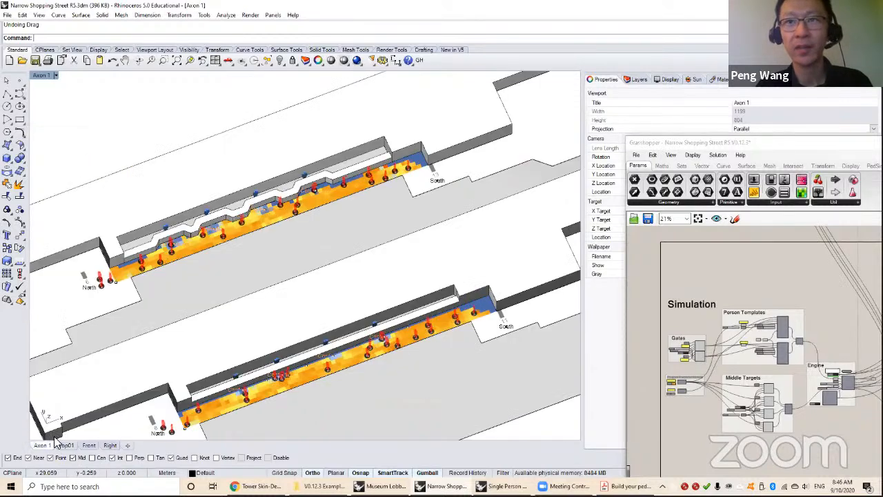
{"action": "right_click_drag", "start_coordinate": [304, 367], "coordinate": [454, 361]}
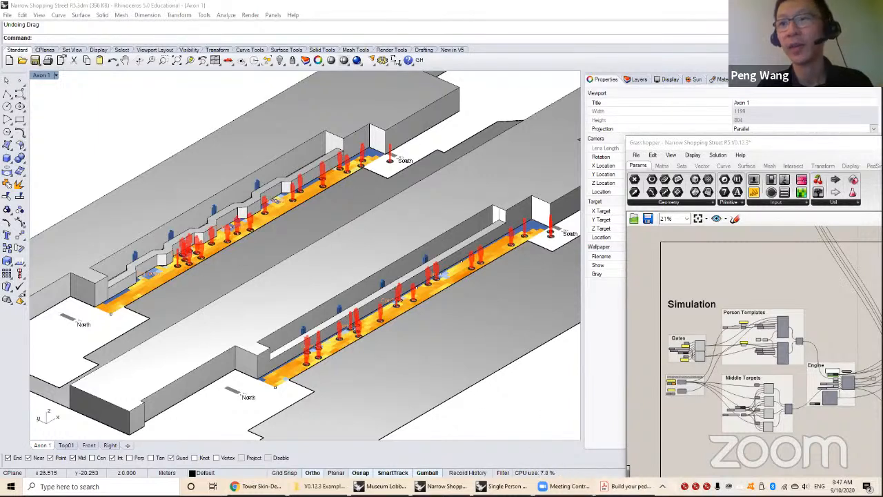
Switch to the presentation PDF in Acrobat and go through it to the PedSim Pro museum example slide.
{"action": "mouse_move", "coordinate": [625, 487]}
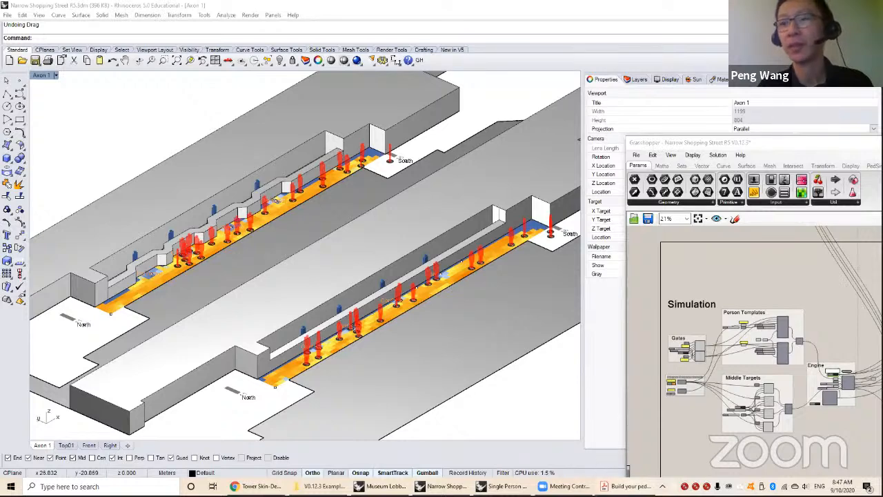
{"action": "key", "text": "alt+Tab"}
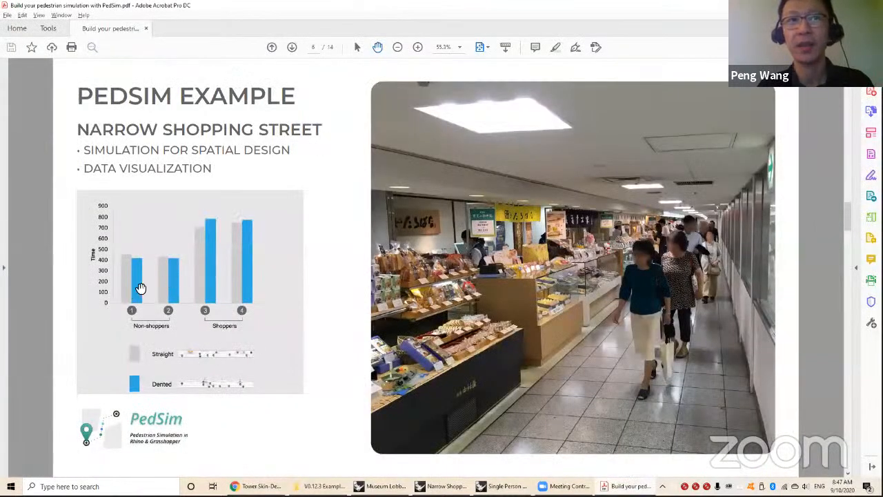
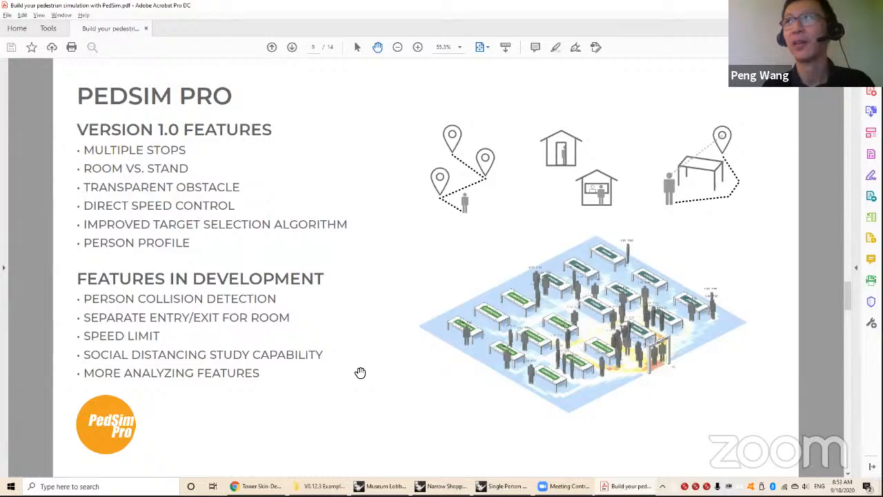
{"action": "key", "text": "Right"}
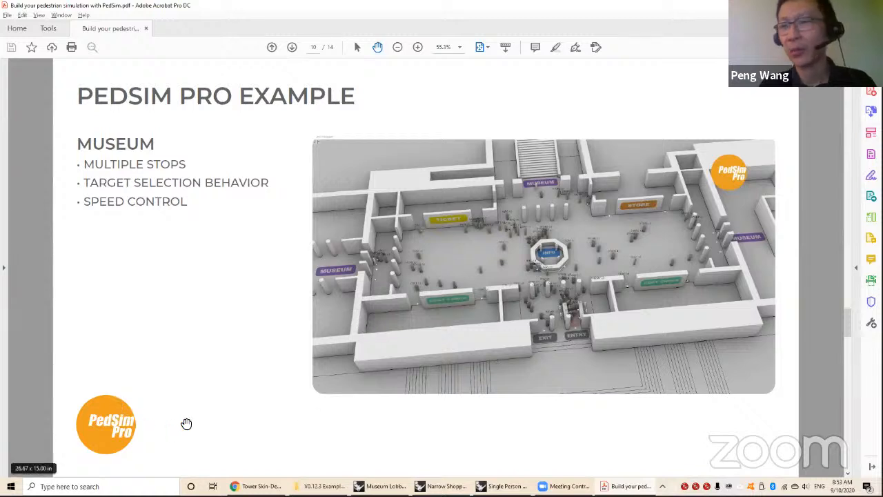
Switch to the Museum Lobby model in Rhino and move the Grasshopper window clear of the lobby.
{"action": "mouse_move", "coordinate": [442, 486]}
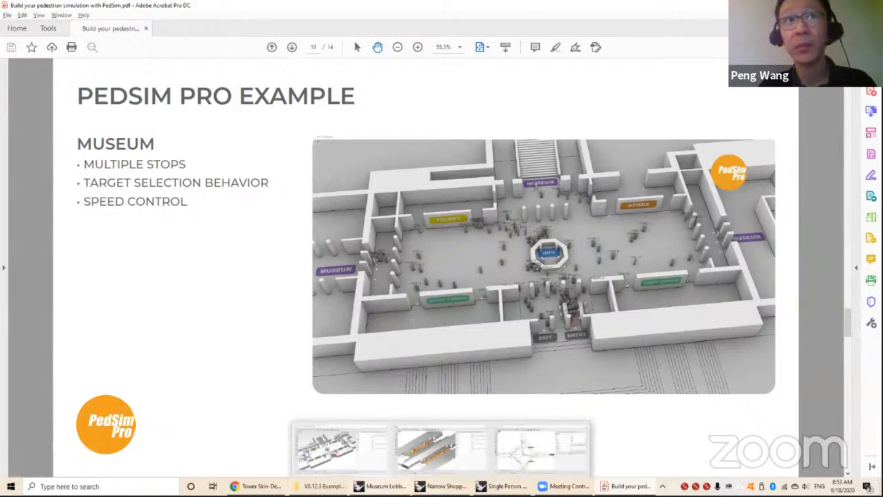
{"action": "left_click", "coordinate": [338, 450]}
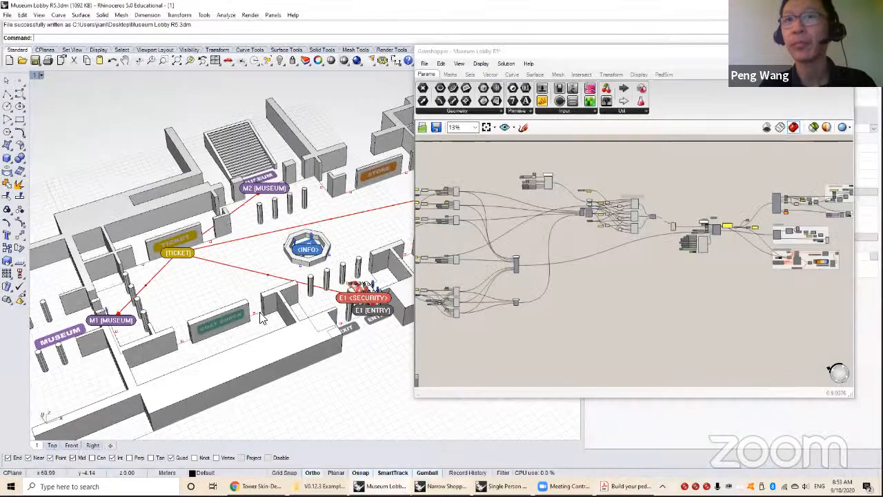
{"action": "right_click_drag", "start_coordinate": [262, 311], "coordinate": [265, 274]}
{"action": "left_click_drag", "start_coordinate": [479, 53], "coordinate": [620, 85]}
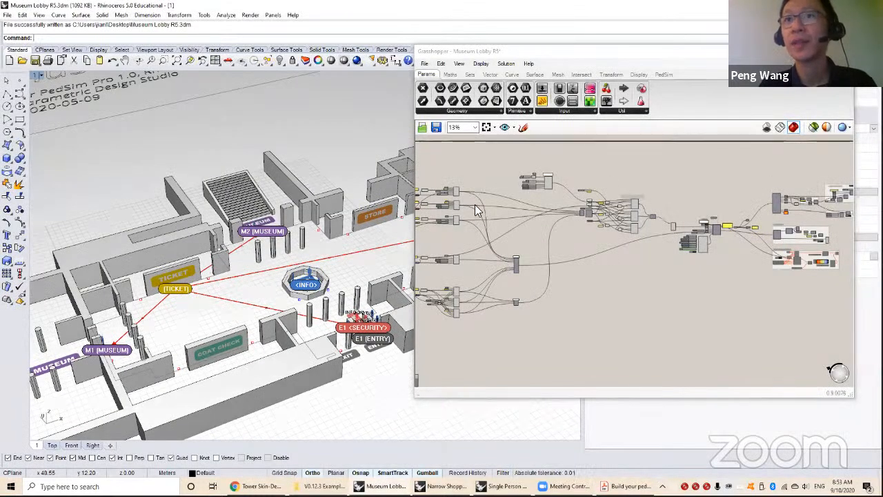
Examine the lobby's entry, security check, info desk, ticket counter and the routes to the three museum gates.
{"action": "right_click_drag", "start_coordinate": [369, 268], "coordinate": [361, 297]}
{"action": "scroll", "coordinate": [376, 309], "scroll_direction": "up", "scroll_amount": 3}
{"action": "scroll", "coordinate": [381, 314], "scroll_direction": "up", "scroll_amount": 5}
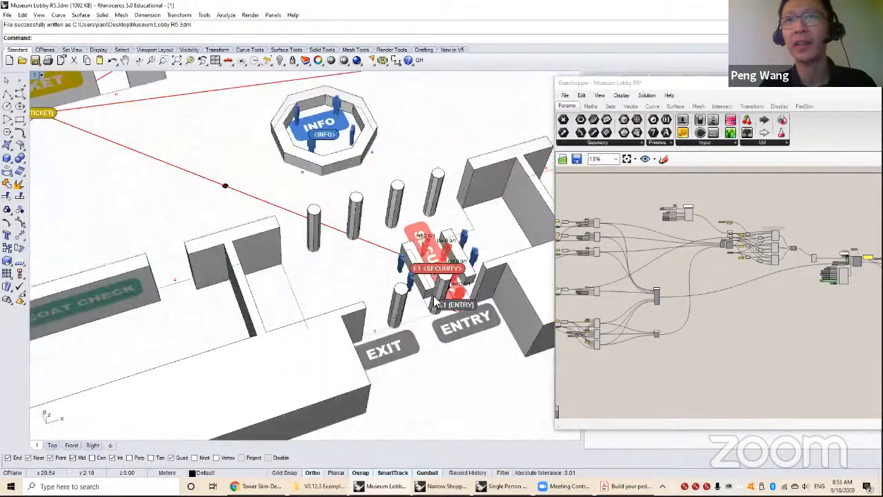
{"action": "scroll", "coordinate": [433, 296], "scroll_direction": "down", "scroll_amount": 5}
{"action": "right_click_drag", "start_coordinate": [433, 296], "coordinate": [480, 329]}
{"action": "scroll", "coordinate": [454, 334], "scroll_direction": "down", "scroll_amount": 5}
{"action": "scroll", "coordinate": [481, 333], "scroll_direction": "up", "scroll_amount": 3}
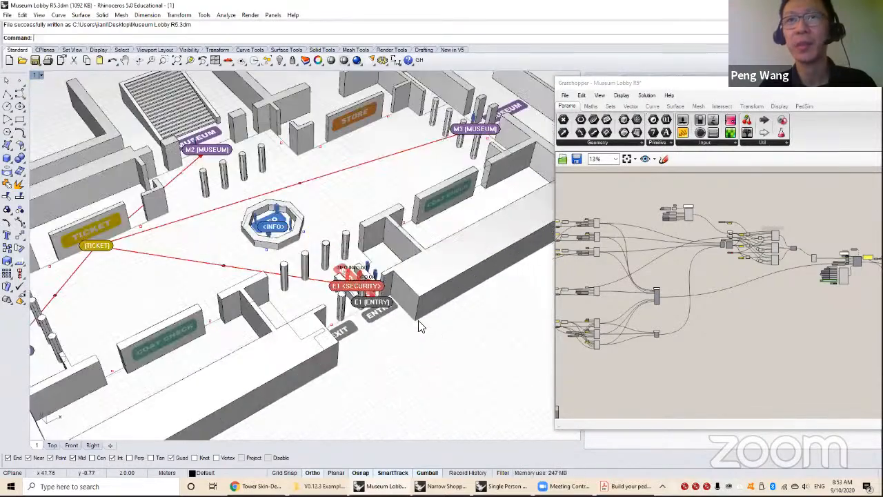
{"action": "scroll", "coordinate": [428, 327], "scroll_direction": "up", "scroll_amount": 5}
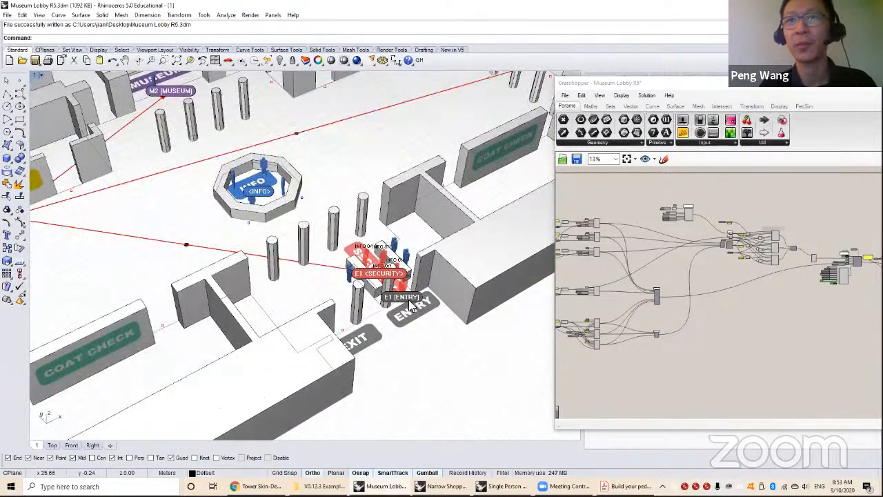
{"action": "scroll", "coordinate": [410, 307], "scroll_direction": "down", "scroll_amount": 5}
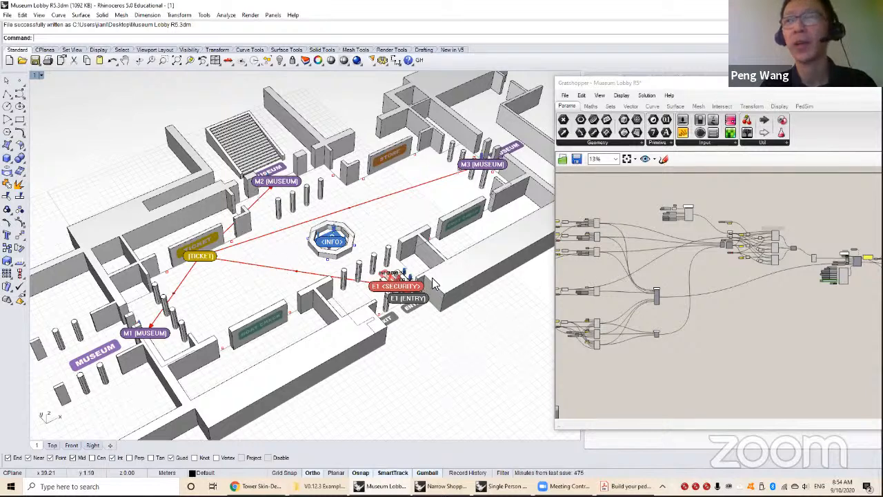
{"action": "right_click_drag", "start_coordinate": [455, 293], "coordinate": [425, 294]}
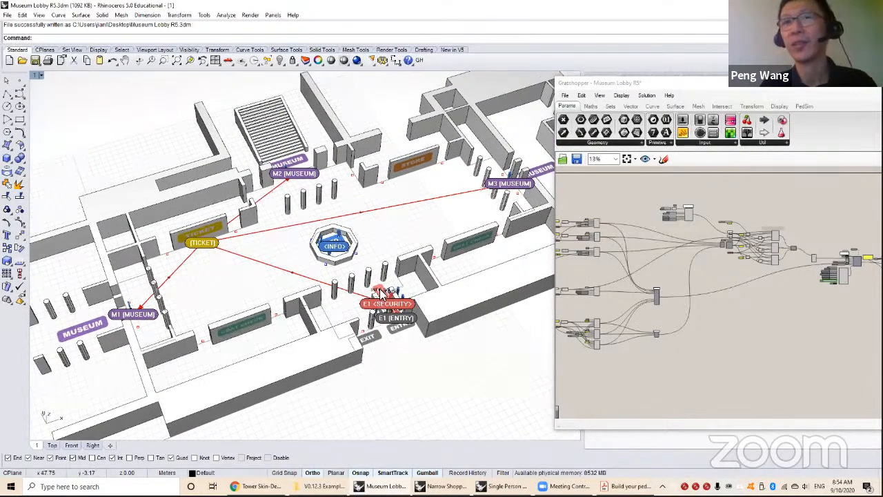
{"action": "right_click_drag", "start_coordinate": [385, 293], "coordinate": [381, 298]}
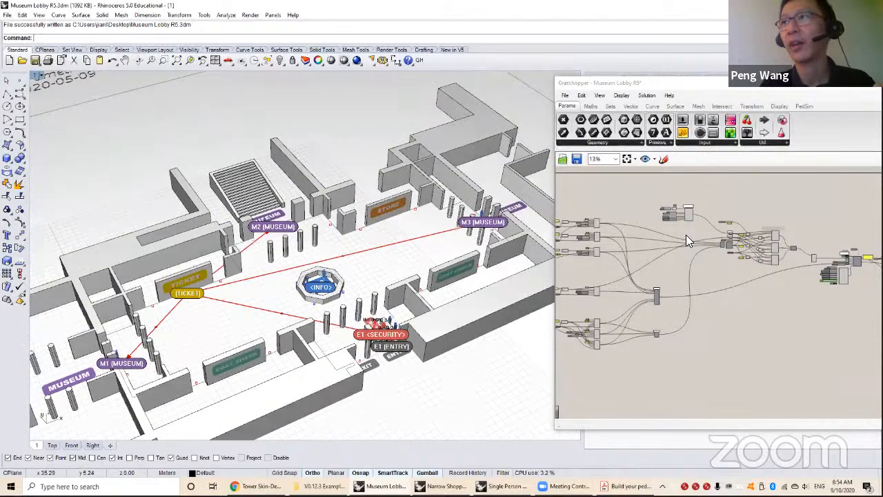
Hide the previews of the second and third person templates and select the first, isolating the Entry - Security - Ticket - Museum route to M1.
{"action": "scroll", "coordinate": [690, 274], "scroll_direction": "up", "scroll_amount": 2}
{"action": "scroll", "coordinate": [689, 271], "scroll_direction": "up", "scroll_amount": 8}
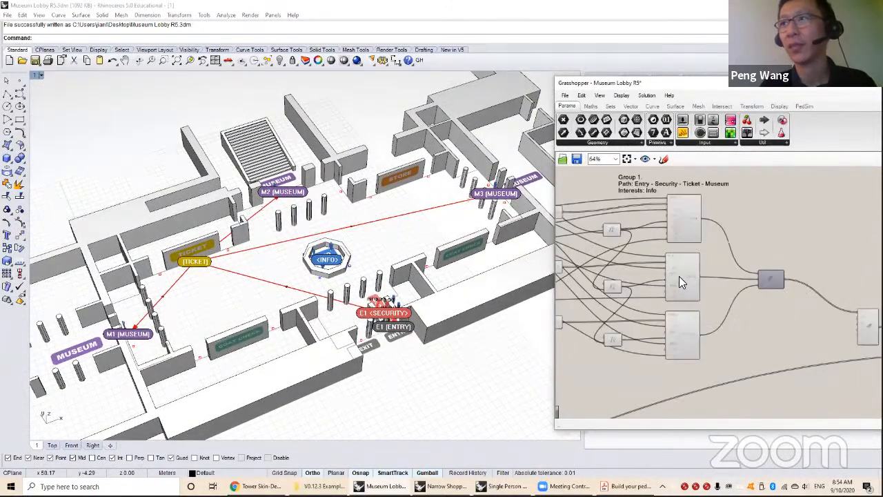
{"action": "left_click_drag", "start_coordinate": [641, 243], "coordinate": [746, 394]}
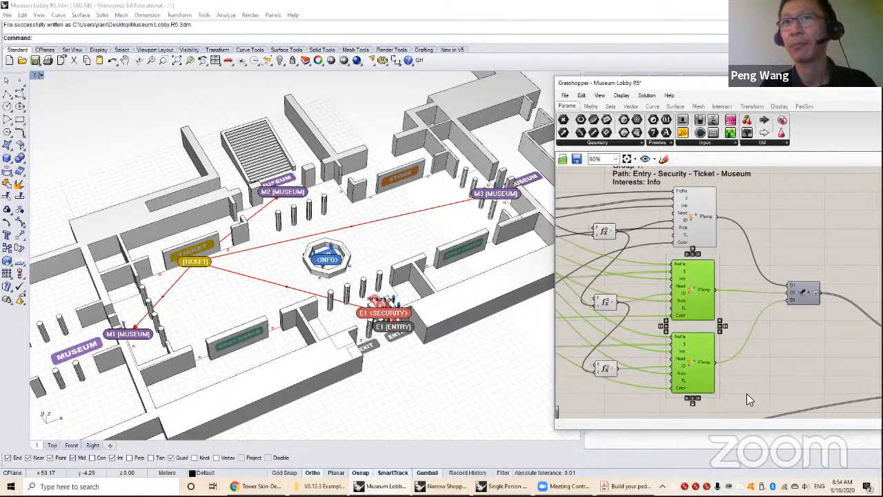
{"action": "left_click", "coordinate": [700, 216]}
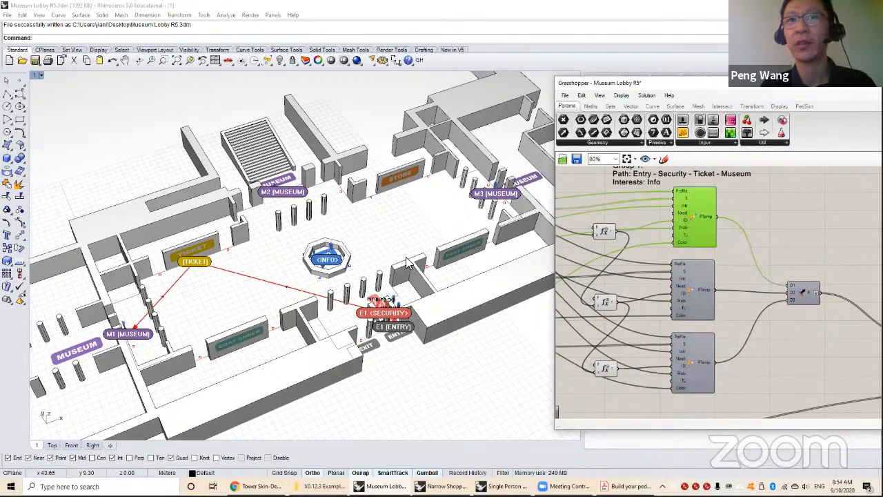
Follow the isolated route from the entry through security and the ticket counter to the M1 museum gate.
{"action": "right_click_drag", "start_coordinate": [381, 205], "coordinate": [393, 252]}
{"action": "scroll", "coordinate": [394, 257], "scroll_direction": "up", "scroll_amount": 6}
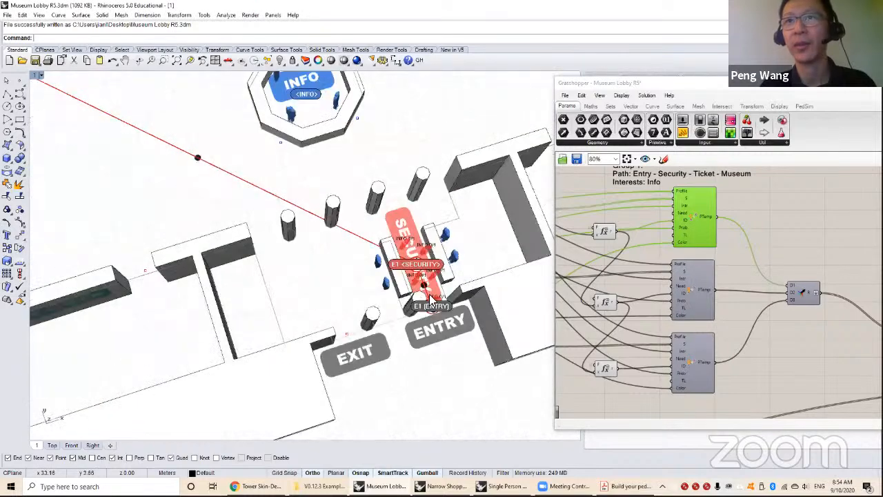
{"action": "scroll", "coordinate": [399, 276], "scroll_direction": "up", "scroll_amount": 1}
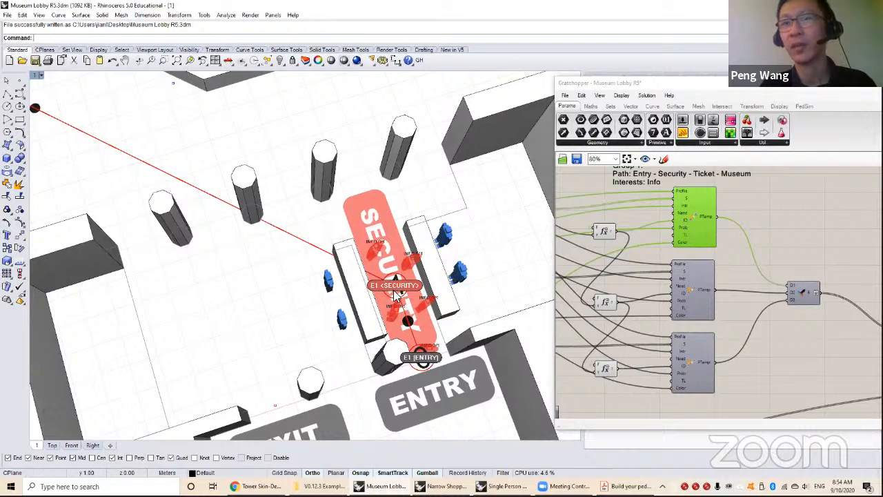
{"action": "scroll", "coordinate": [408, 291], "scroll_direction": "down", "scroll_amount": 3}
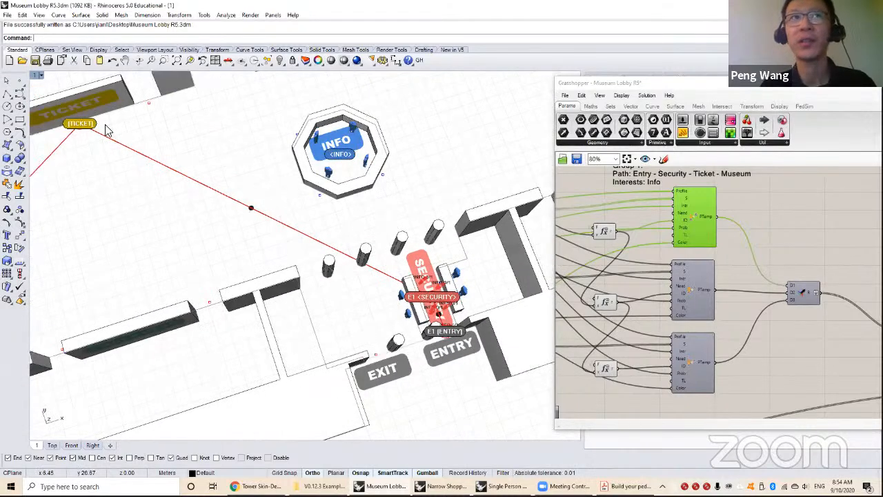
{"action": "scroll", "coordinate": [198, 189], "scroll_direction": "down", "scroll_amount": 3}
{"action": "scroll", "coordinate": [199, 189], "scroll_direction": "up", "scroll_amount": 6}
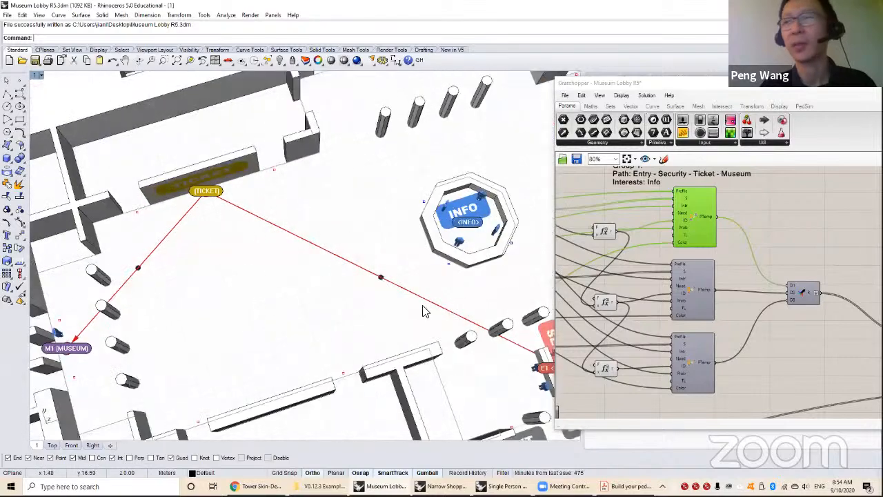
{"action": "scroll", "coordinate": [423, 305], "scroll_direction": "down", "scroll_amount": 1}
Turn the previews of the second and third person templates back on to show the M2 and M3 routes.
{"action": "left_click_drag", "start_coordinate": [656, 254], "coordinate": [729, 413]}
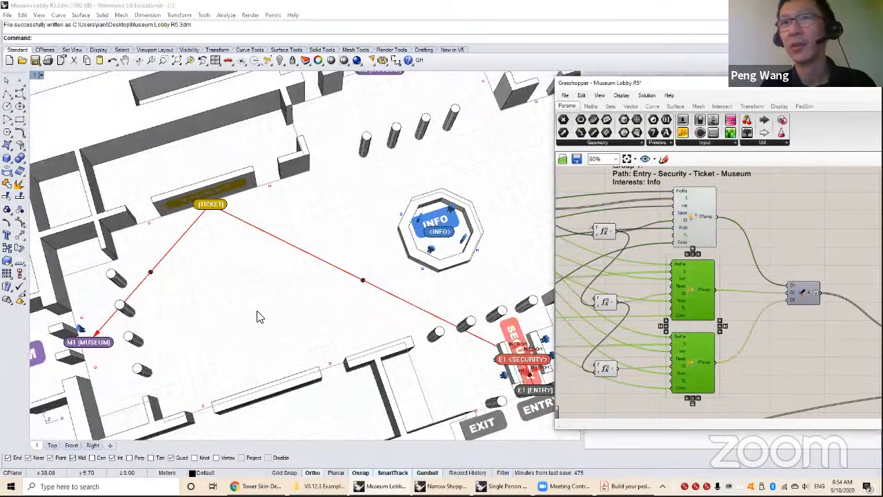
{"action": "scroll", "coordinate": [261, 323], "scroll_direction": "down", "scroll_amount": 3}
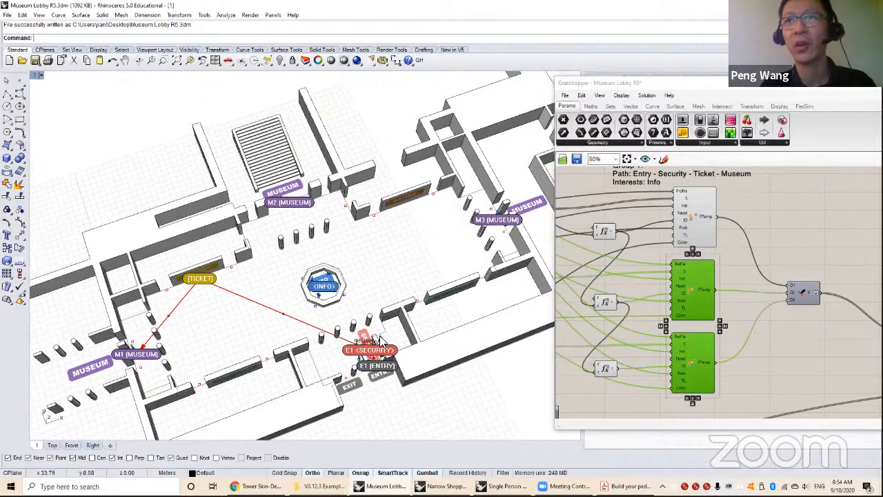
{"action": "right_click_drag", "start_coordinate": [678, 324], "coordinate": [687, 307]}
{"action": "key", "text": "ctrl+q"}
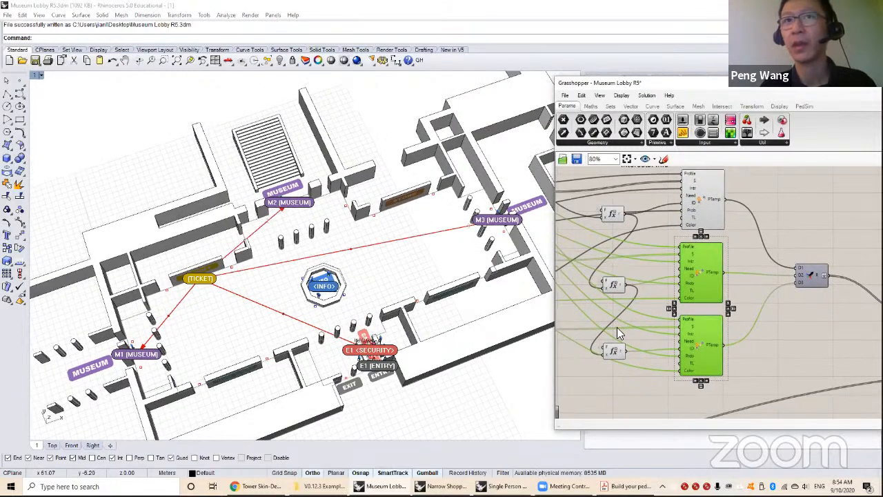
Watch the simulated visitors pass from the entry through the security check into the lobby.
{"action": "right_click_drag", "start_coordinate": [369, 308], "coordinate": [371, 295]}
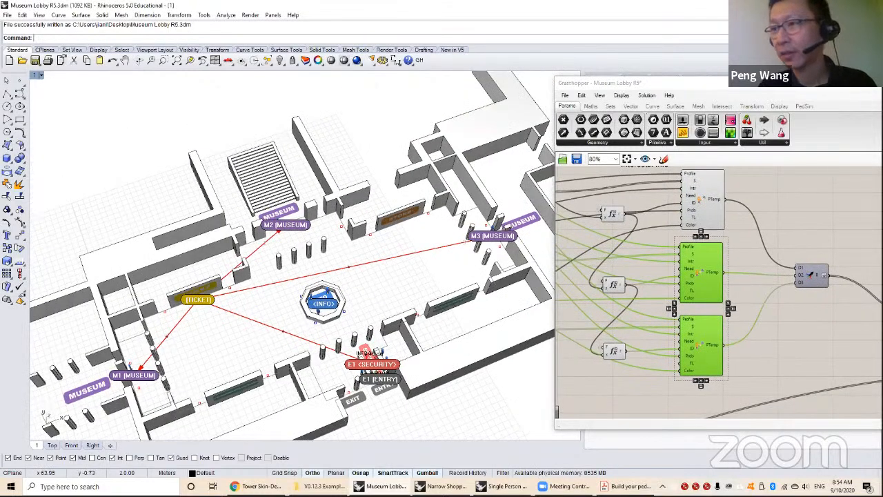
{"action": "scroll", "coordinate": [397, 383], "scroll_direction": "up", "scroll_amount": 2}
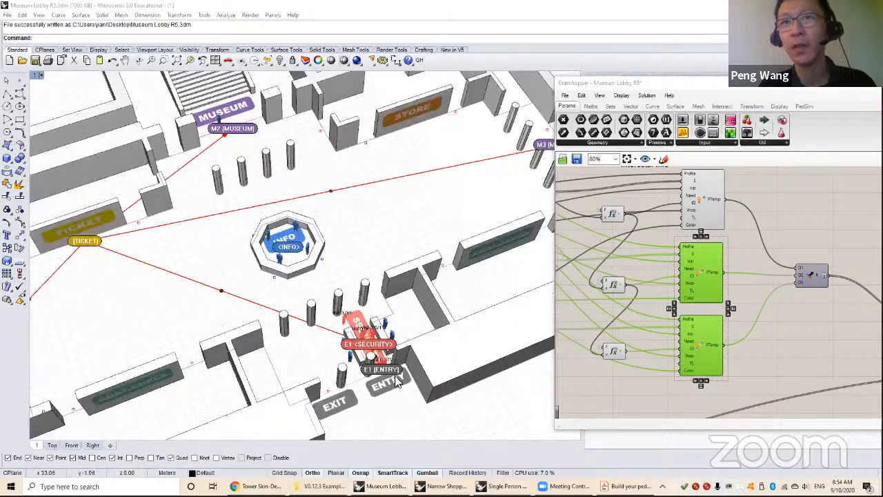
{"action": "scroll", "coordinate": [397, 381], "scroll_direction": "up", "scroll_amount": 3}
{"action": "right_click_drag", "start_coordinate": [436, 292], "coordinate": [481, 382]}
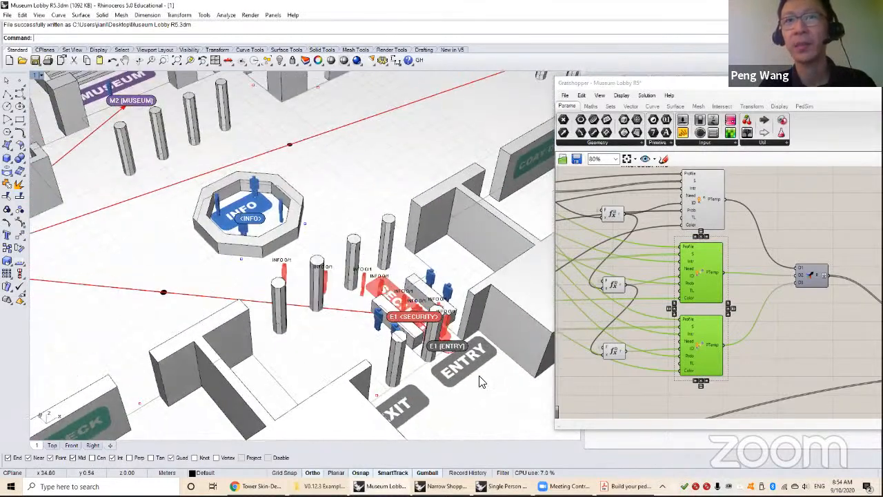
{"action": "scroll", "coordinate": [445, 385], "scroll_direction": "down", "scroll_amount": 3}
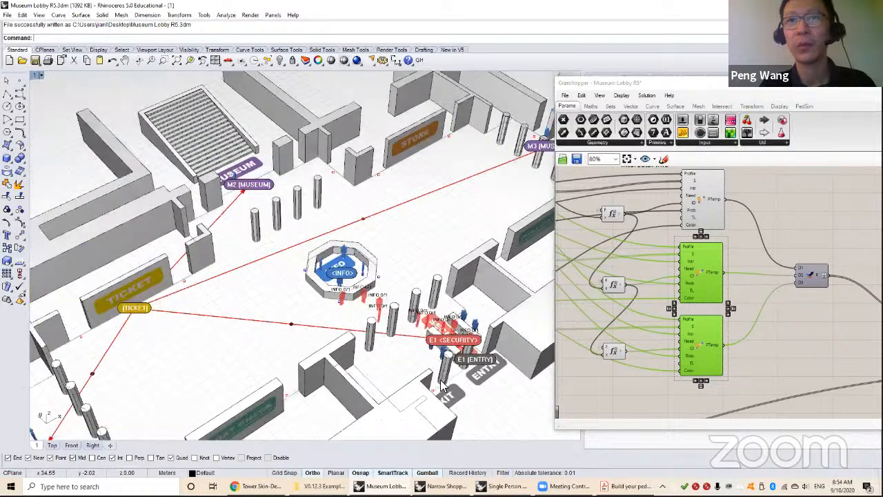
Observe how visitors use the info desk on their way to the ticket counter and museum gates.
{"action": "scroll", "coordinate": [445, 385], "scroll_direction": "up", "scroll_amount": 2}
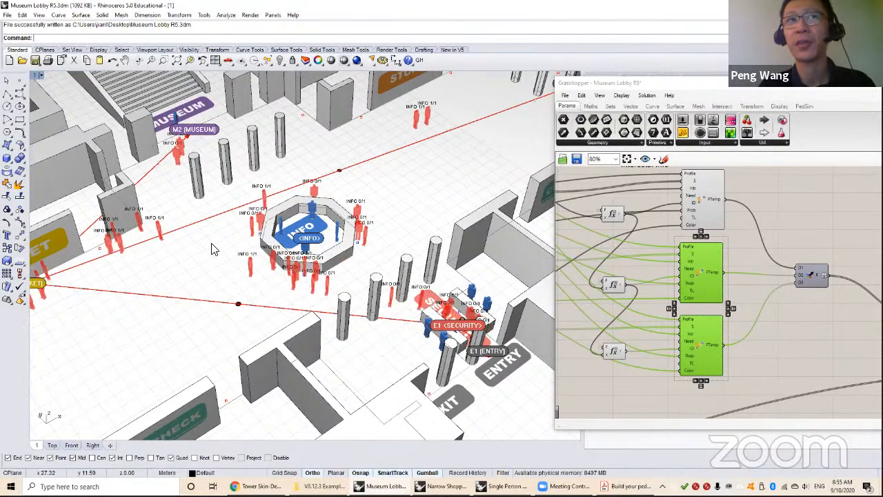
{"action": "right_click_drag", "start_coordinate": [361, 281], "coordinate": [410, 284], "text": "shift"}
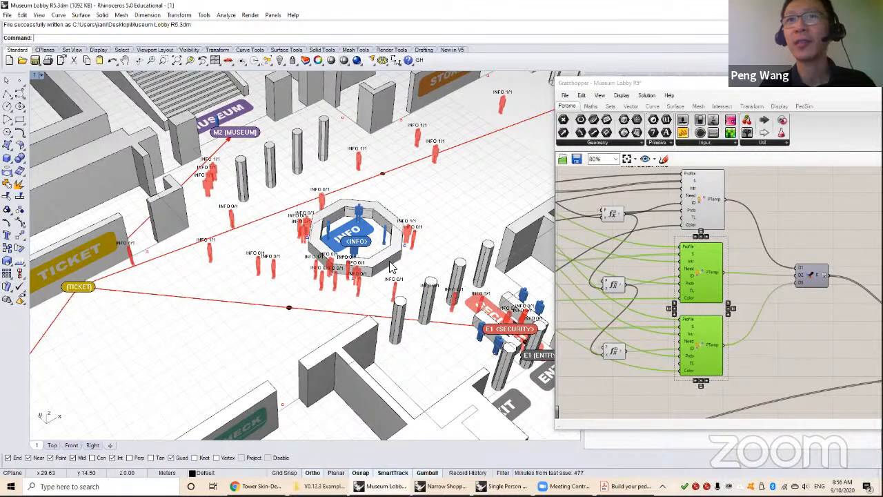
{"action": "scroll", "coordinate": [373, 266], "scroll_direction": "down", "scroll_amount": 2}
{"action": "scroll", "coordinate": [383, 269], "scroll_direction": "up", "scroll_amount": 3}
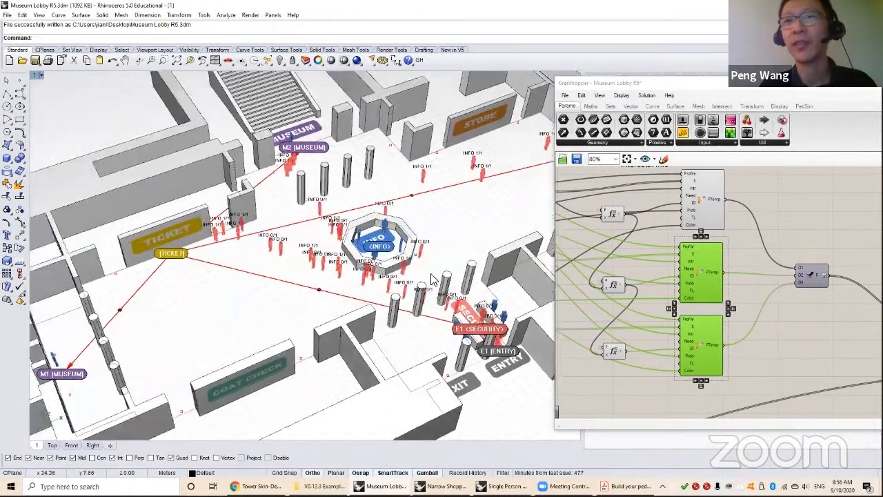
{"action": "scroll", "coordinate": [407, 276], "scroll_direction": "up", "scroll_amount": 2}
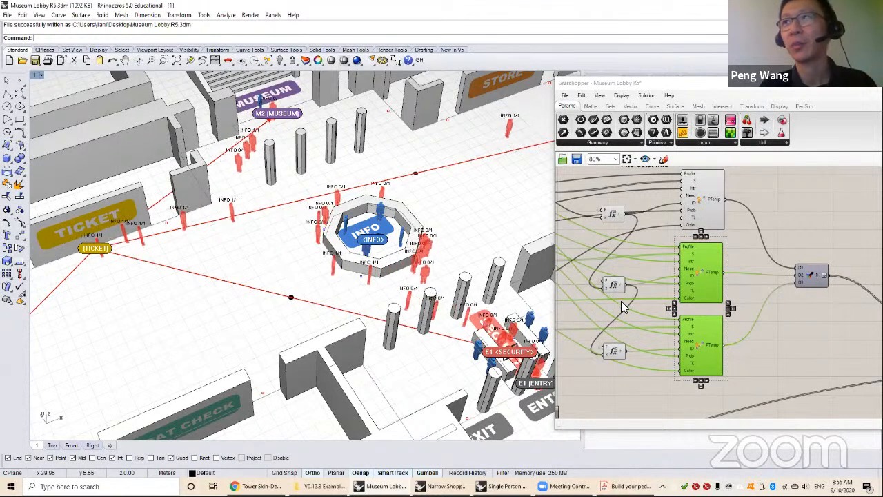
Bring the overall Museum Lobby definition into view on the Grasshopper canvas.
{"action": "scroll", "coordinate": [737, 287], "scroll_direction": "down", "scroll_amount": 4}
{"action": "scroll", "coordinate": [737, 288], "scroll_direction": "down", "scroll_amount": 2}
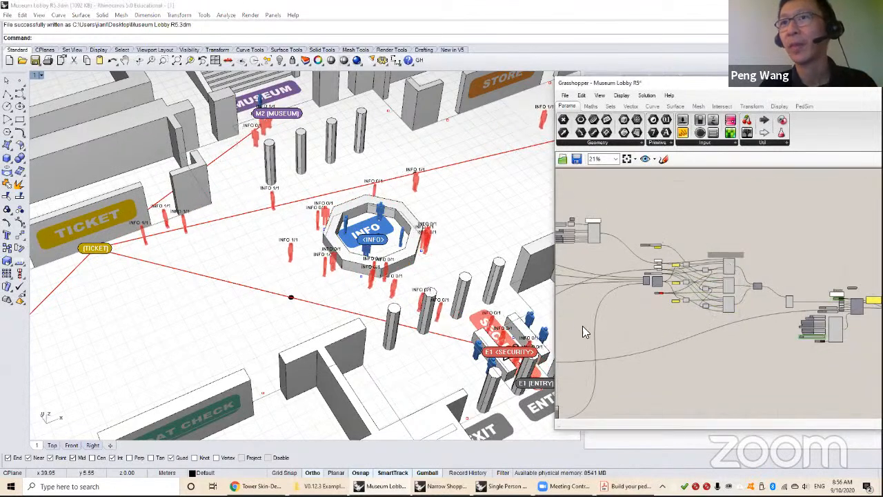
{"action": "scroll", "coordinate": [794, 322], "scroll_direction": "down", "scroll_amount": 3}
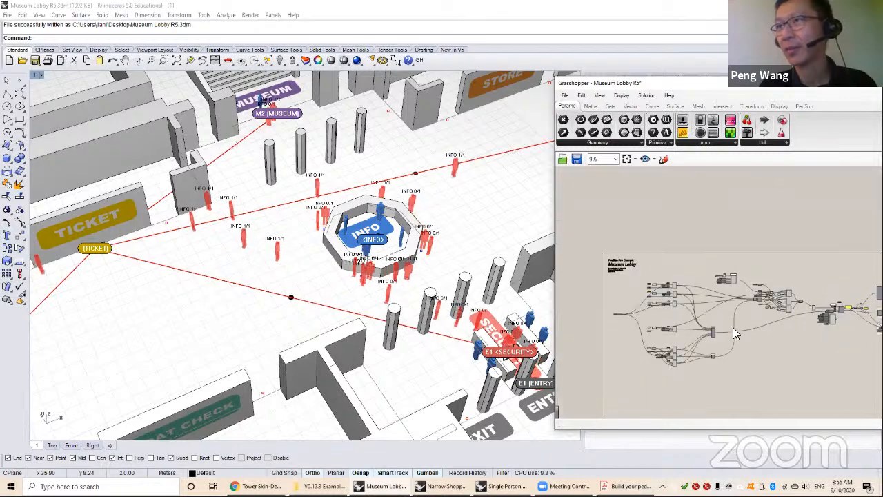
Connect the loose 5.0 slider in the green group to the PThreshold input of the simulation settings component.
{"action": "right_click_drag", "start_coordinate": [733, 327], "coordinate": [659, 306]}
{"action": "scroll", "coordinate": [758, 295], "scroll_direction": "up", "scroll_amount": 3}
{"action": "scroll", "coordinate": [676, 299], "scroll_direction": "up", "scroll_amount": 7}
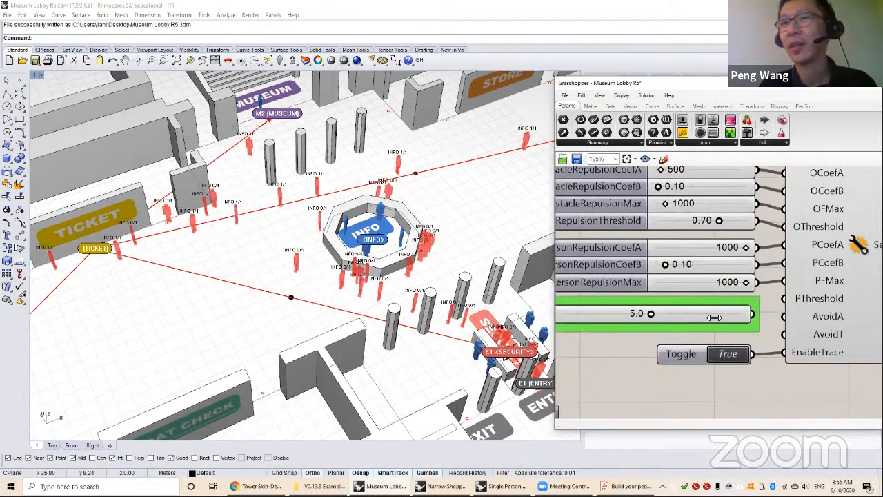
{"action": "right_click_drag", "start_coordinate": [300, 277], "coordinate": [257, 266], "text": "shift"}
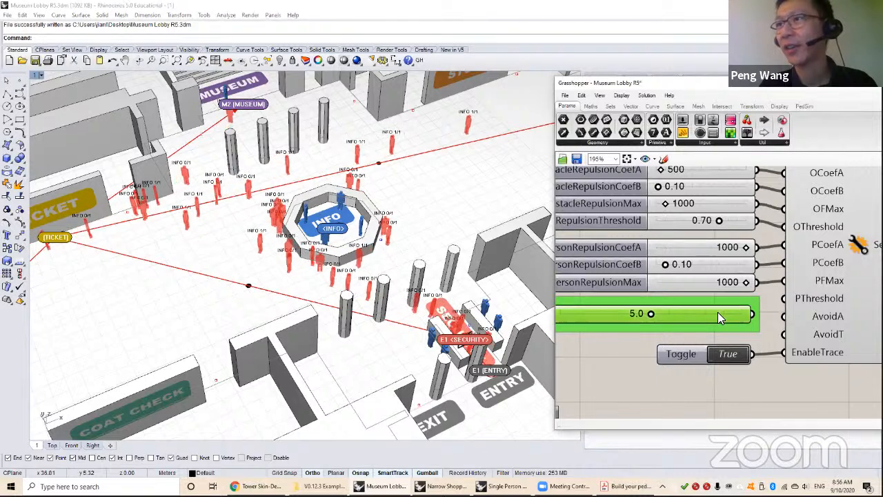
{"action": "scroll", "coordinate": [717, 312], "scroll_direction": "down", "scroll_amount": 2}
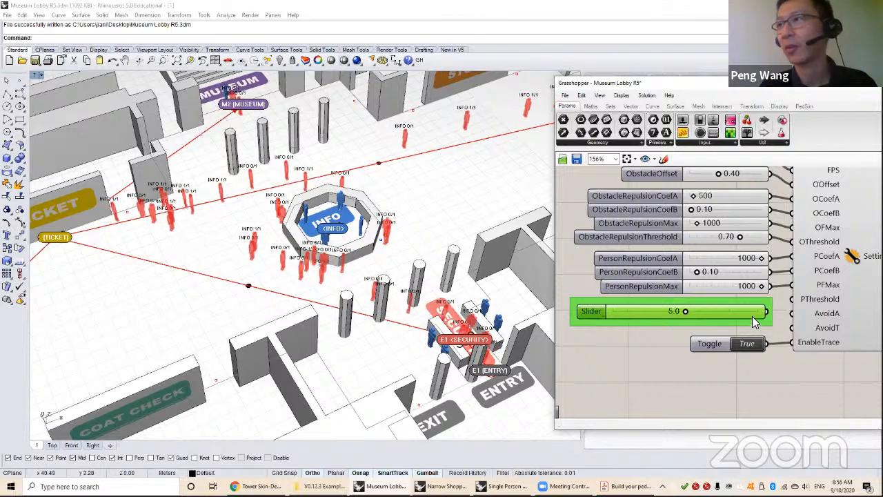
{"action": "left_click_drag", "start_coordinate": [794, 300], "coordinate": [792, 299]}
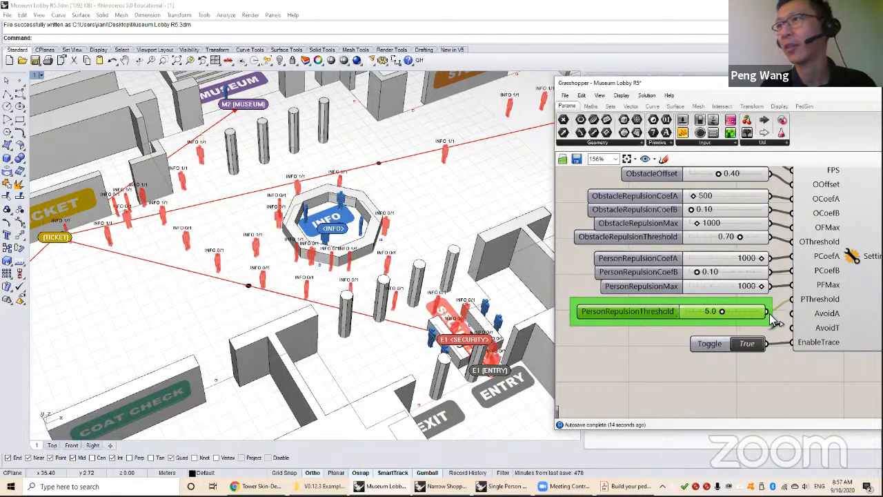
Disconnect the 5.0 slider from PThreshold and view more of the museum lobby.
{"action": "left_click_drag", "start_coordinate": [770, 314], "coordinate": [793, 300], "text": "ctrl"}
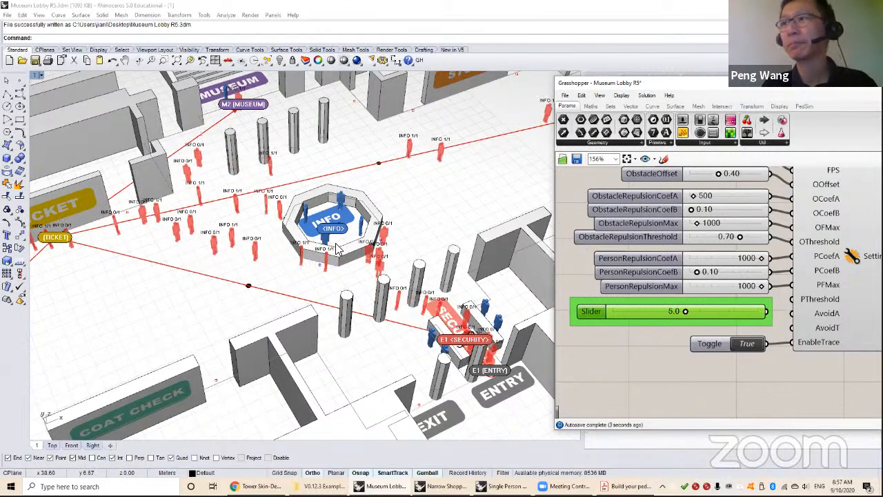
{"action": "scroll", "coordinate": [337, 250], "scroll_direction": "down", "scroll_amount": 1}
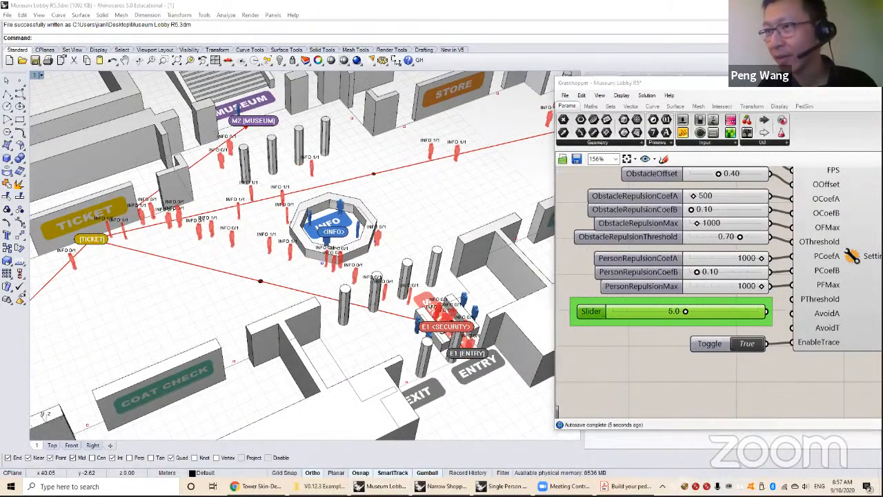
Switch to the PedSim presentation in Adobe Acrobat and advance to the User Case Study slide.
{"action": "left_click", "coordinate": [625, 486]}
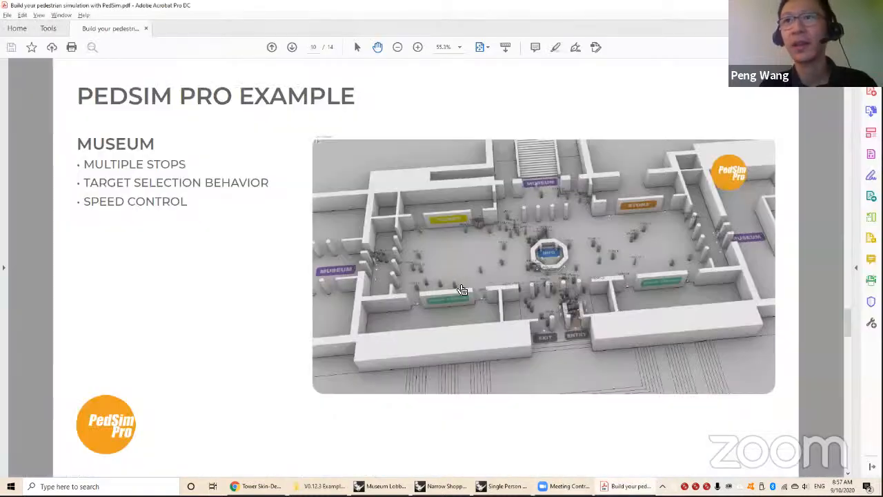
{"action": "scroll", "coordinate": [463, 289], "scroll_direction": "down", "scroll_amount": 1}
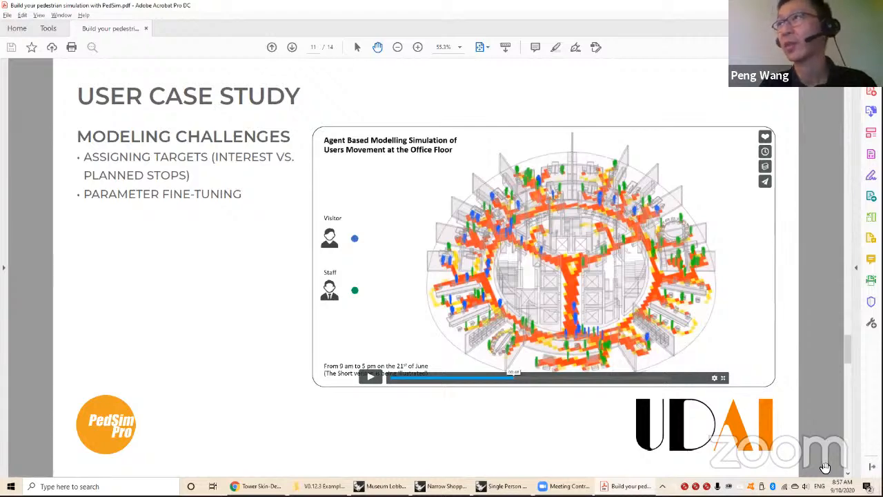
Play the Post Skin-Design optimisation video from the desktop and lower the system volume.
{"action": "key", "text": "super+d"}
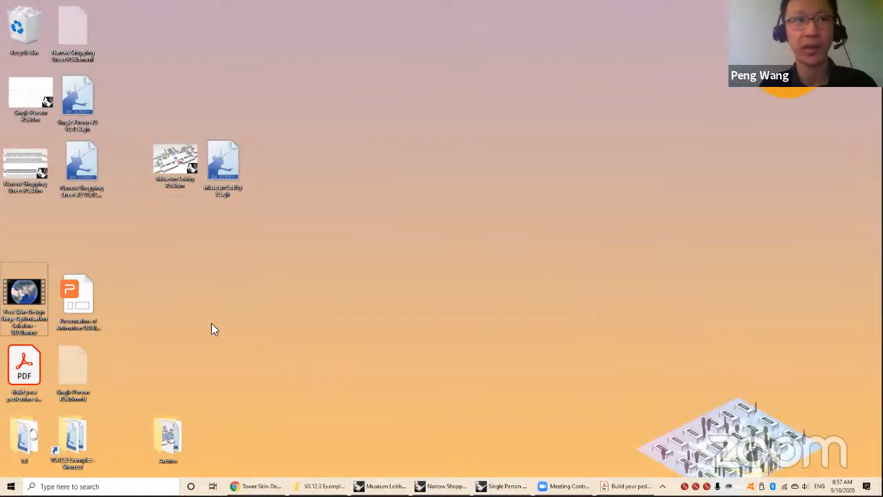
{"action": "double_click", "coordinate": [27, 298]}
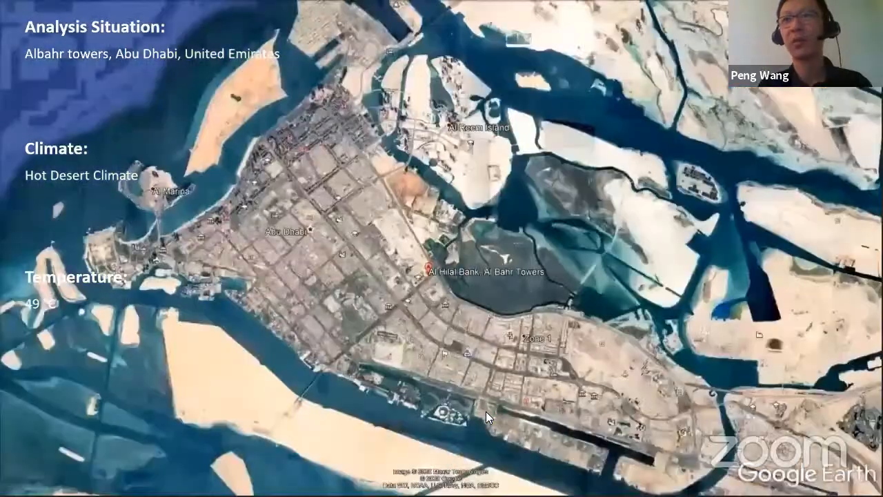
{"action": "key", "text": "XF86AudioLowerVolume"}
{"action": "key", "text": "XF86AudioLowerVolume"}
{"action": "key", "text": "XF86AudioLowerVolume"}
{"action": "key", "text": "XF86AudioLowerVolume"}
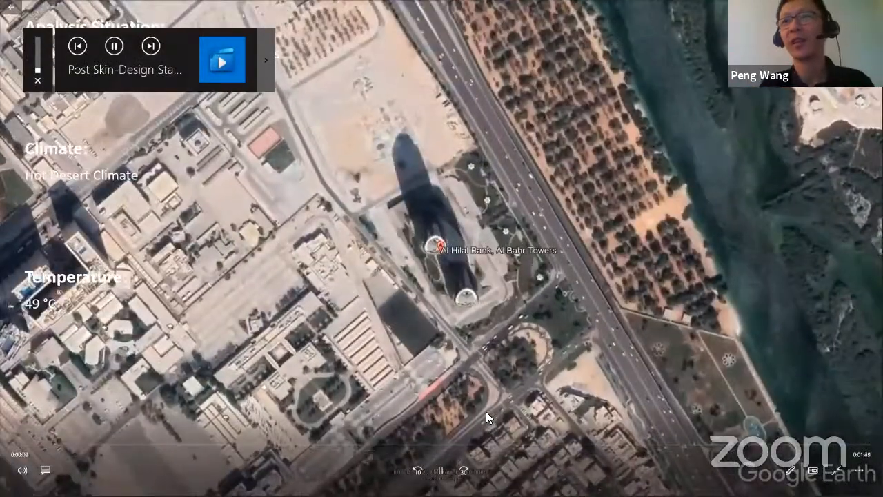
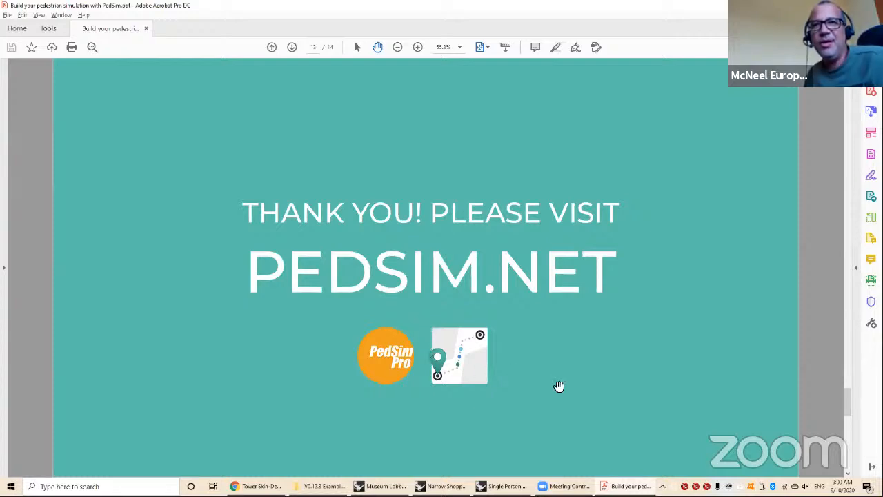
Raise the system volume and advance the PedSim presentation to its last slide.
{"action": "key", "text": "XF86AudioLowerVolume"}
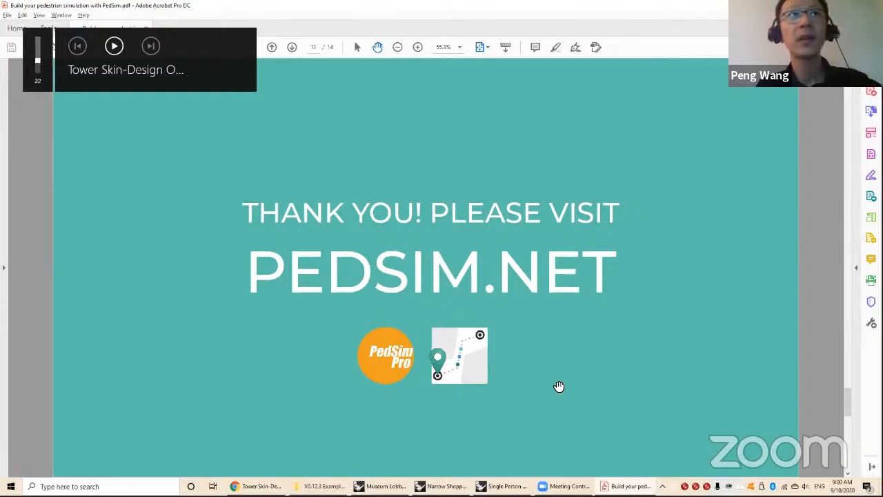
{"action": "key", "text": "XF86AudioRaiseVolume"}
{"action": "key", "text": "XF86AudioRaiseVolume"}
{"action": "key", "text": "XF86AudioRaiseVolume"}
{"action": "key", "text": "XF86AudioRaiseVolume"}
{"action": "key", "text": "XF86AudioRaiseVolume"}
{"action": "key", "text": "XF86AudioRaiseVolume"}
{"action": "key", "text": "XF86AudioRaiseVolume"}
{"action": "key", "text": "XF86AudioRaiseVolume"}
{"action": "key", "text": "XF86AudioRaiseVolume"}
{"action": "key", "text": "XF86AudioRaiseVolume"}
{"action": "key", "text": "XF86AudioRaiseVolume"}
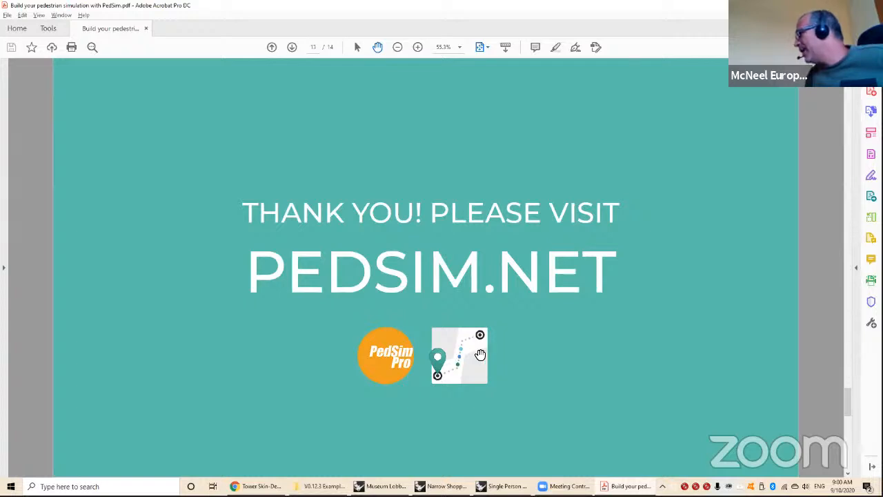
{"action": "scroll", "coordinate": [480, 354], "scroll_direction": "down", "scroll_amount": 1}
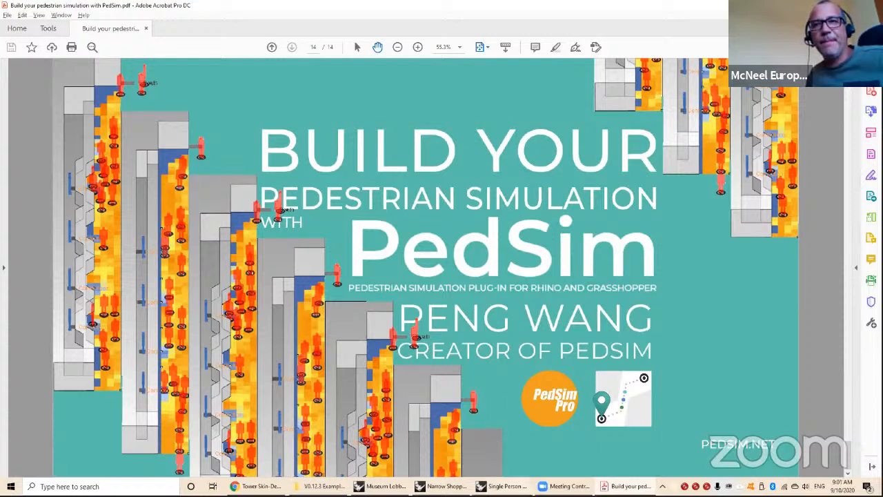
Switch to the Museum Lobby model in Rhino and examine the settings component feeding the simulation engine in Grasshopper.
{"action": "mouse_move", "coordinate": [499, 483]}
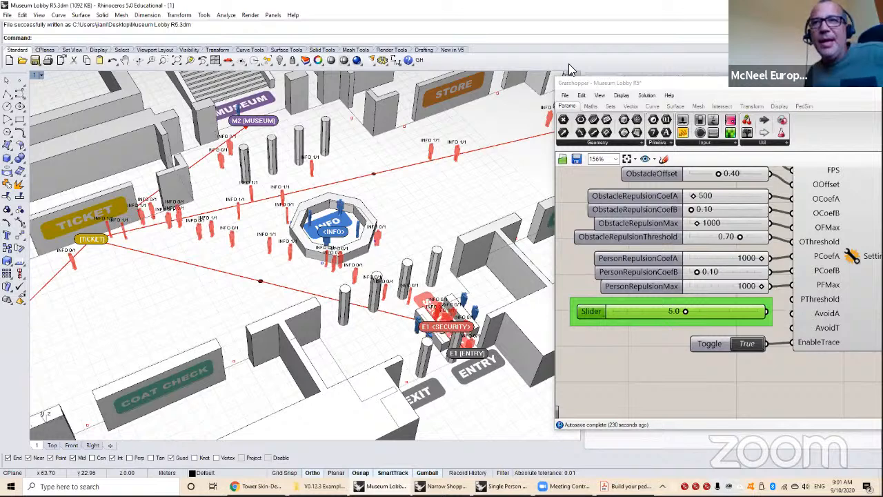
{"action": "key", "text": "XF86AudioLowerVolume"}
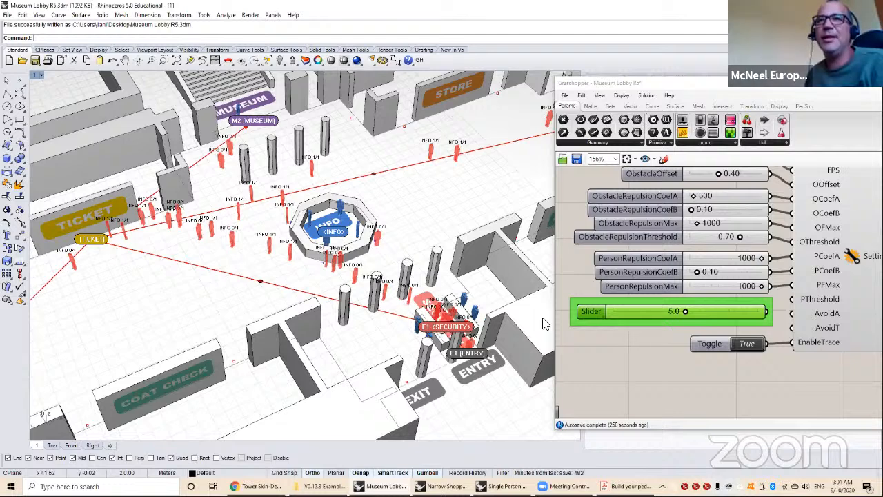
{"action": "scroll", "coordinate": [688, 325], "scroll_direction": "down", "scroll_amount": 5}
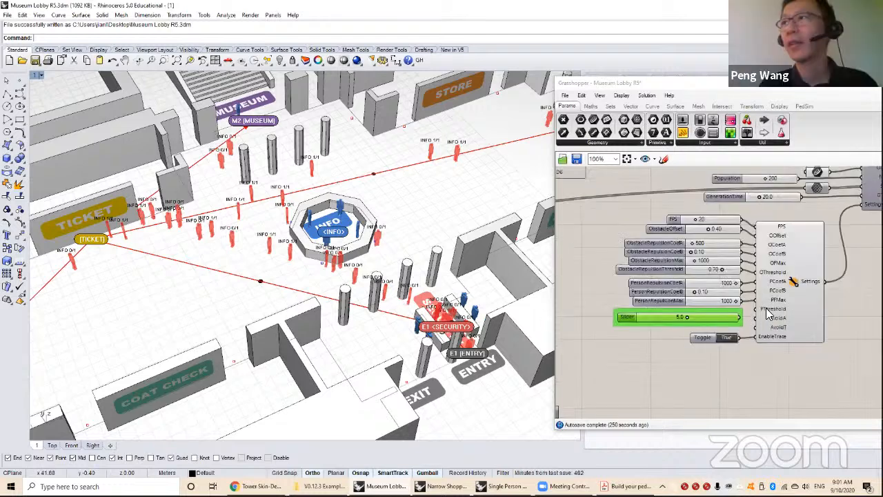
{"action": "scroll", "coordinate": [729, 338], "scroll_direction": "up", "scroll_amount": 3}
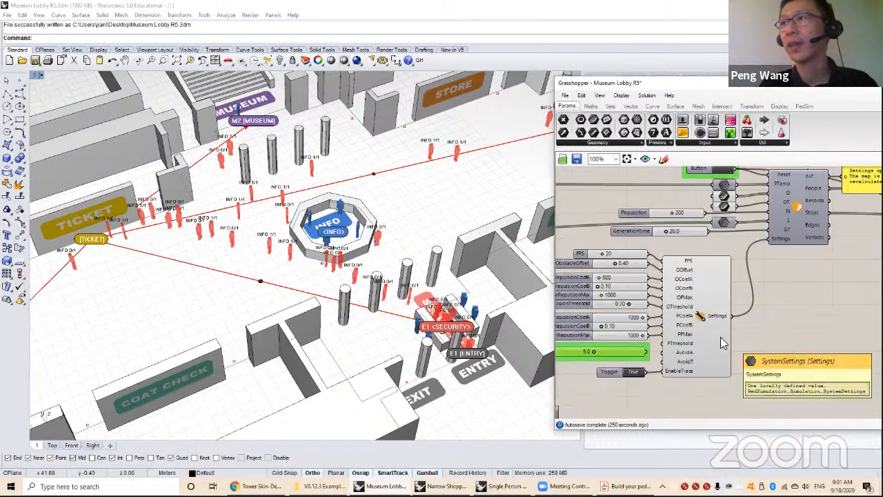
{"action": "left_click_drag", "start_coordinate": [808, 299], "coordinate": [745, 380]}
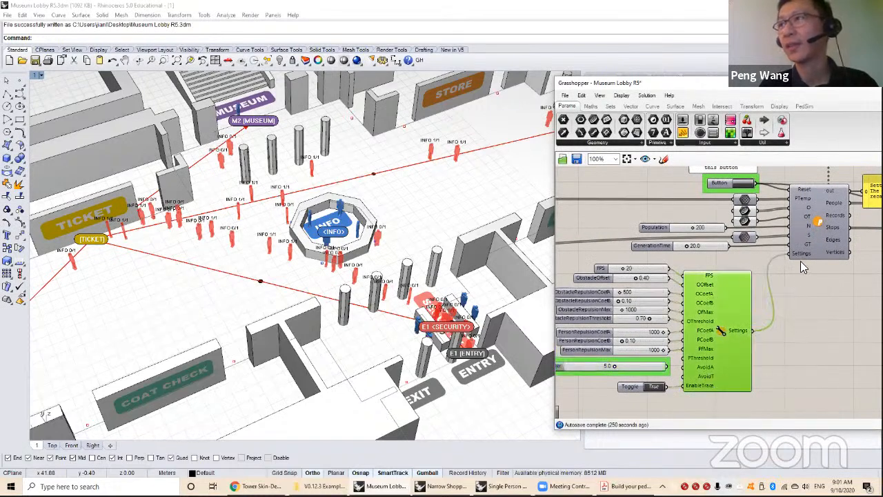
{"action": "scroll", "coordinate": [792, 254], "scroll_direction": "up", "scroll_amount": 2}
{"action": "scroll", "coordinate": [826, 272], "scroll_direction": "down", "scroll_amount": 3}
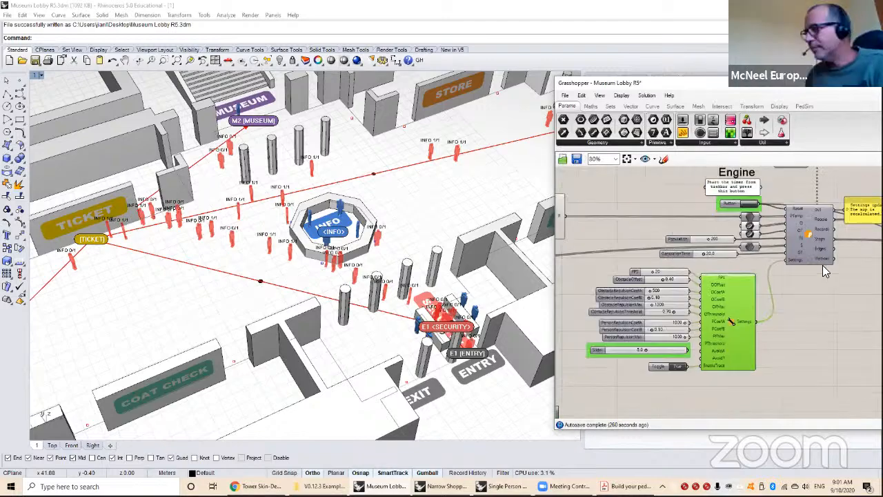
{"action": "scroll", "coordinate": [807, 259], "scroll_direction": "up", "scroll_amount": 4}
{"action": "scroll", "coordinate": [793, 269], "scroll_direction": "down", "scroll_amount": 4}
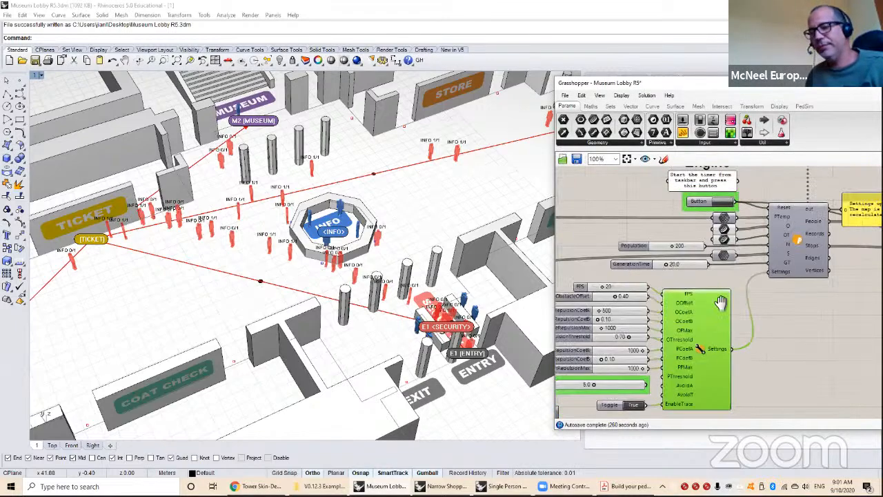
{"action": "right_click_drag", "start_coordinate": [720, 302], "coordinate": [739, 280]}
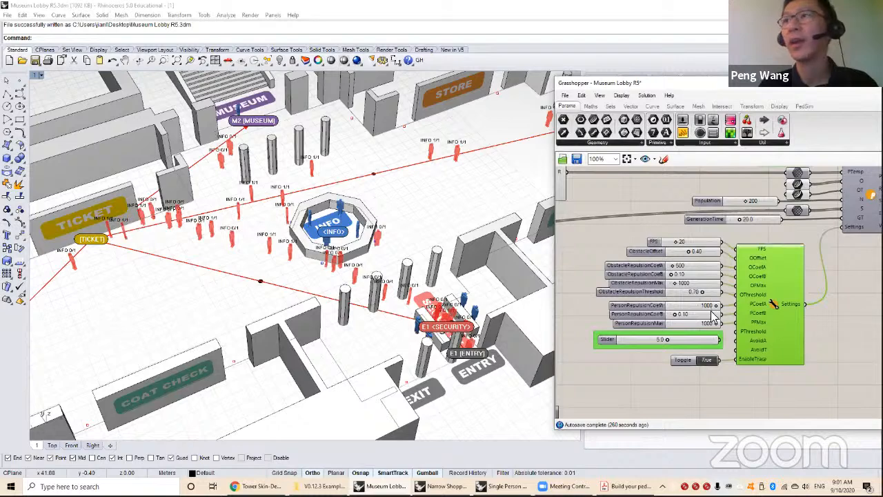
{"action": "scroll", "coordinate": [718, 311], "scroll_direction": "up", "scroll_amount": 3}
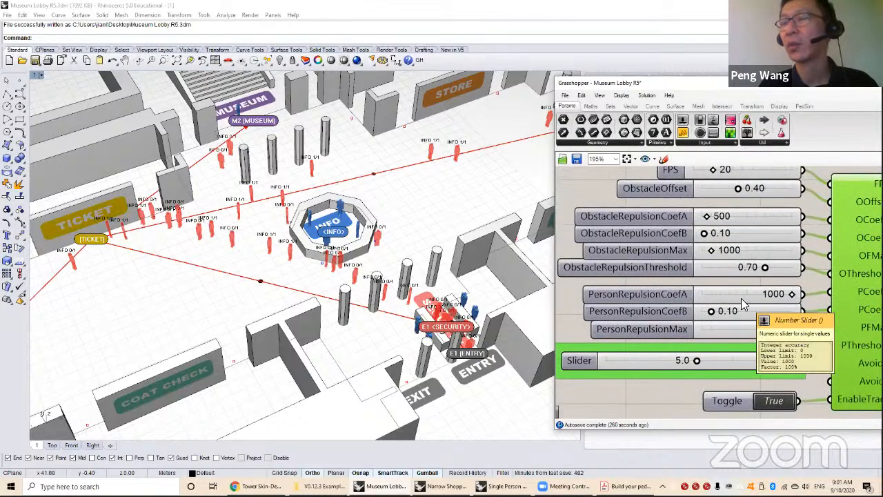
Examine the person repulsion sliders and the PCoefA, PCoefB, PFMax and PThreshold inputs of the settings component.
{"action": "scroll", "coordinate": [704, 299], "scroll_direction": "down", "scroll_amount": 1}
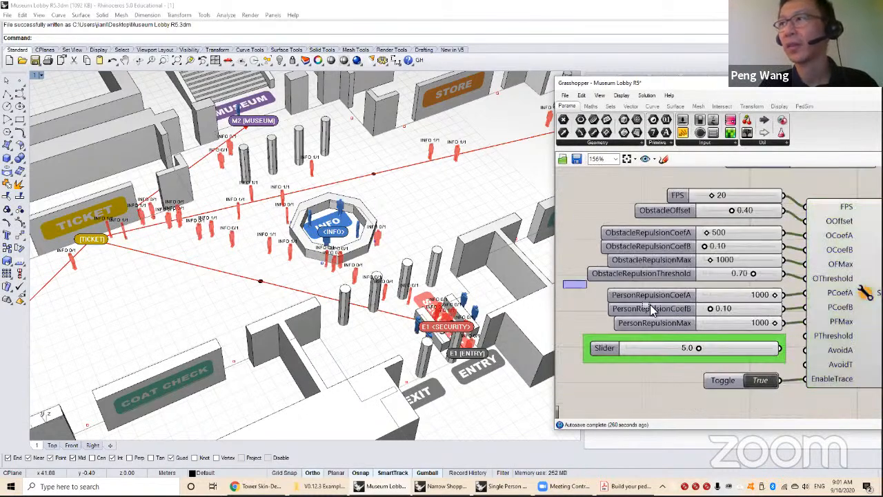
{"action": "left_click_drag", "start_coordinate": [652, 311], "coordinate": [820, 384]}
{"action": "scroll", "coordinate": [813, 355], "scroll_direction": "up", "scroll_amount": 2}
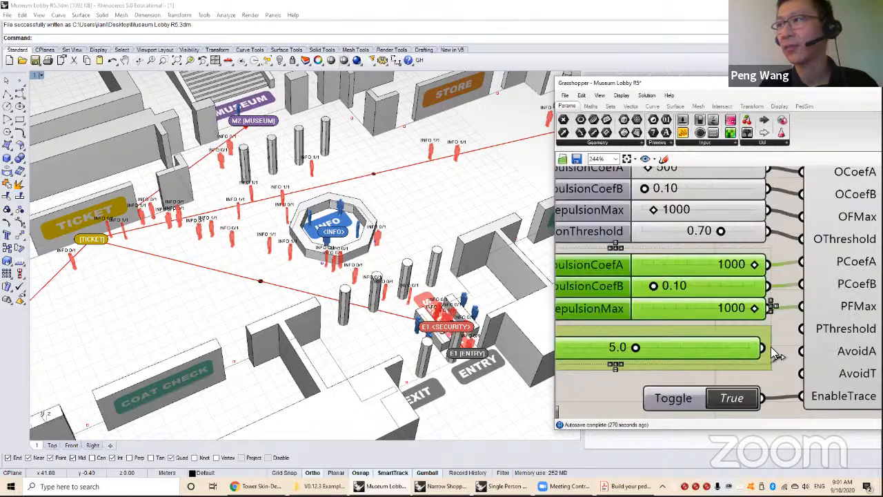
{"action": "right_click_drag", "start_coordinate": [836, 345], "coordinate": [721, 358]}
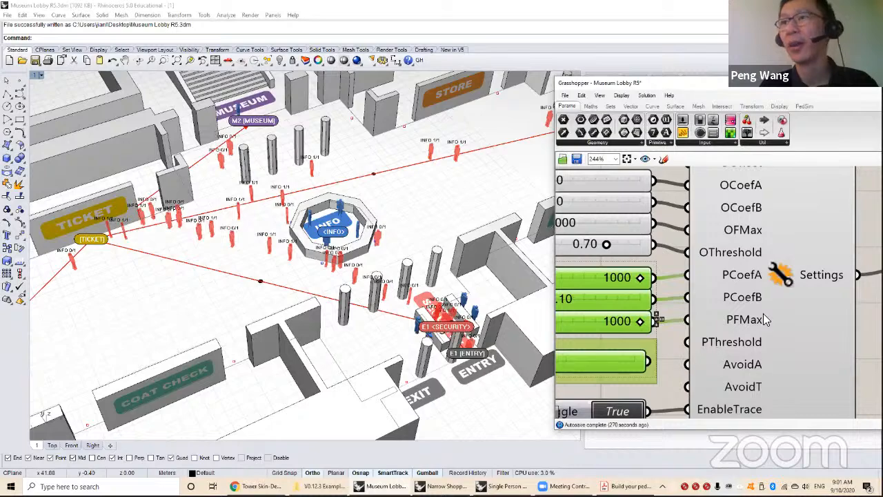
{"action": "scroll", "coordinate": [763, 313], "scroll_direction": "down", "scroll_amount": 4}
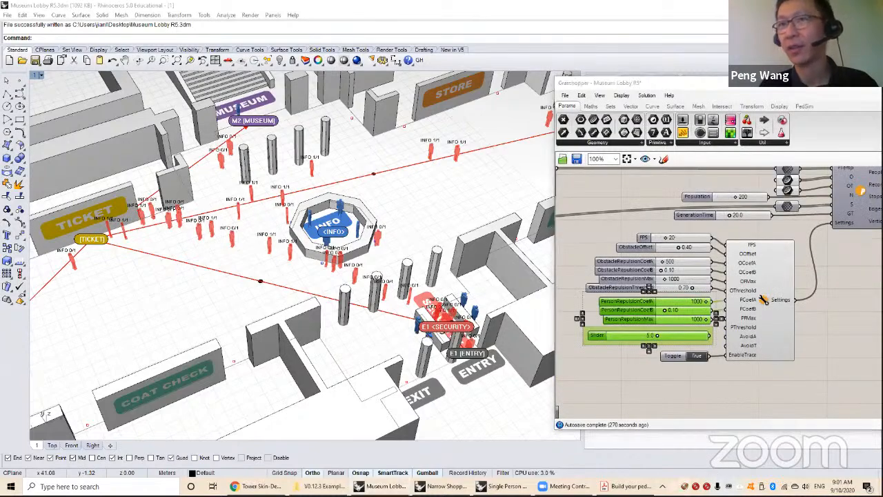
{"action": "scroll", "coordinate": [700, 323], "scroll_direction": "up", "scroll_amount": 3}
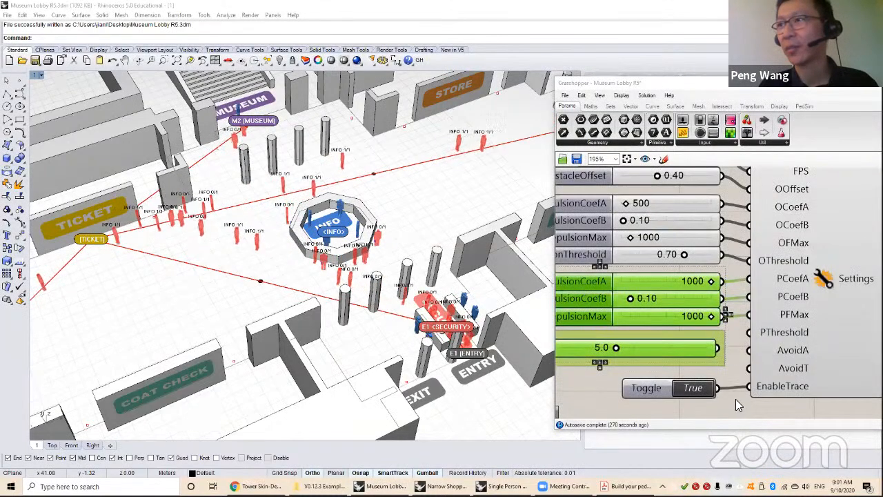
{"action": "right_click_drag", "start_coordinate": [735, 399], "coordinate": [747, 360]}
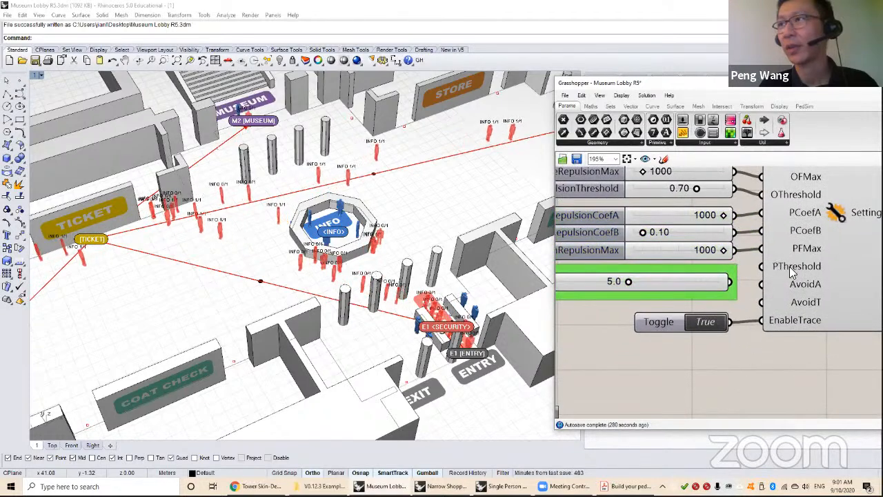
Shift the loose 5.0 slider slightly towards the settings component and connect it to the PThreshold input.
{"action": "left_click_drag", "start_coordinate": [711, 287], "coordinate": [716, 289]}
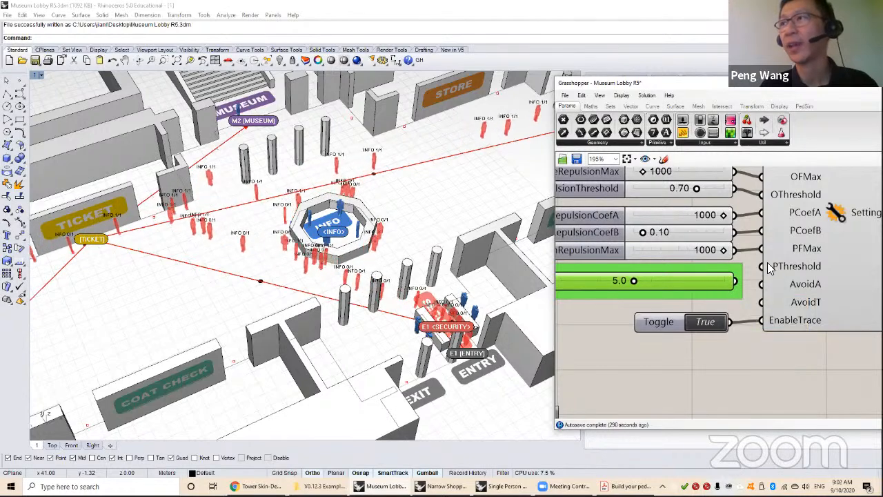
{"action": "mouse_move", "coordinate": [771, 269]}
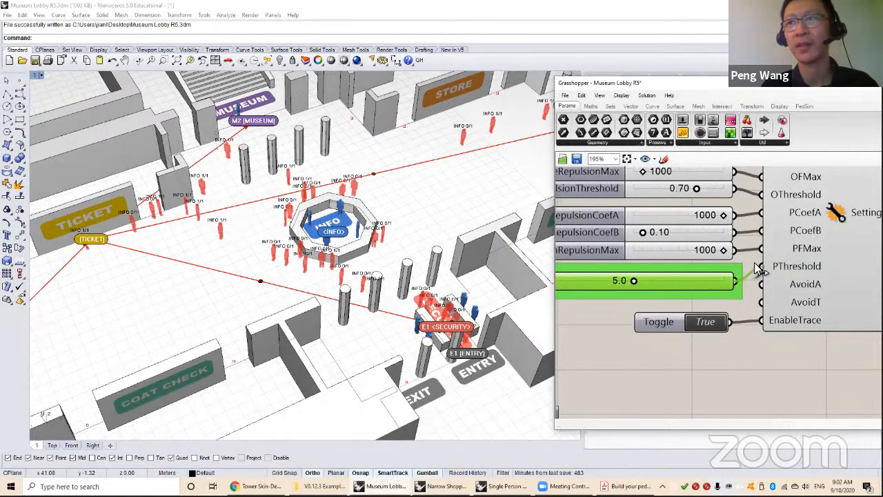
{"action": "left_click_drag", "start_coordinate": [755, 262], "coordinate": [753, 262]}
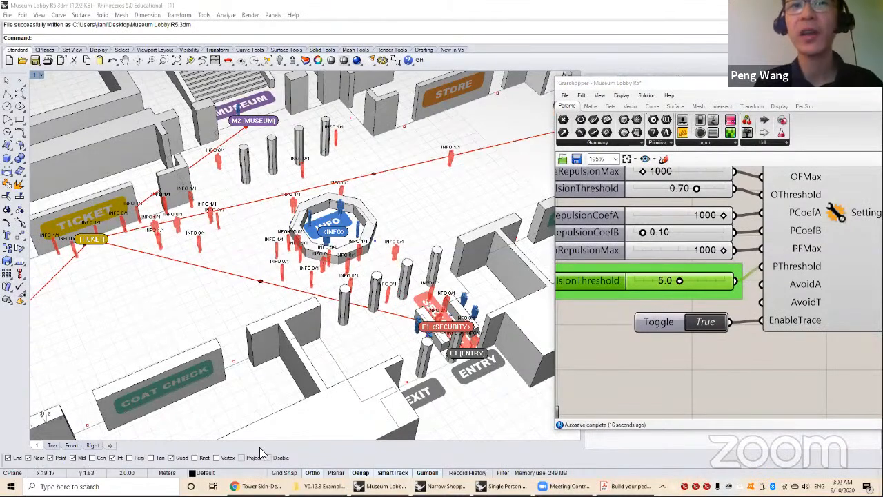
Switch to Chrome and bring up the PDS YouTube channel with the PedSim Pro videos.
{"action": "left_click", "coordinate": [256, 487]}
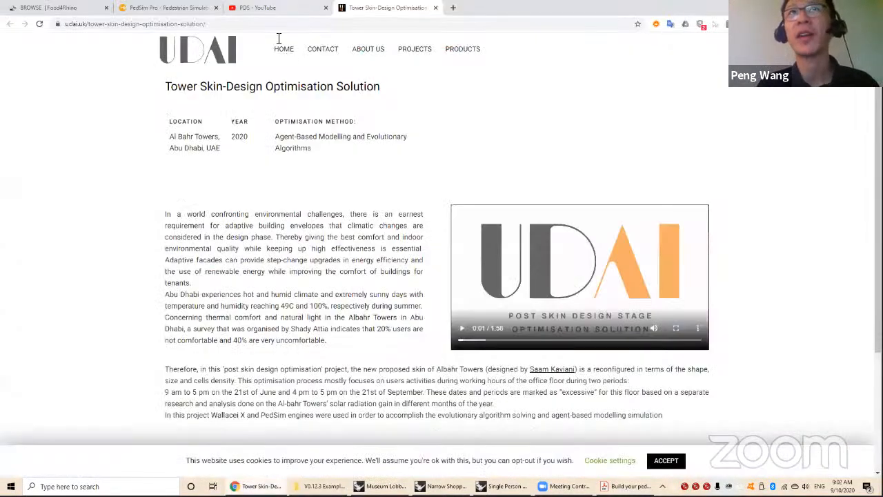
{"action": "left_click", "coordinate": [277, 8]}
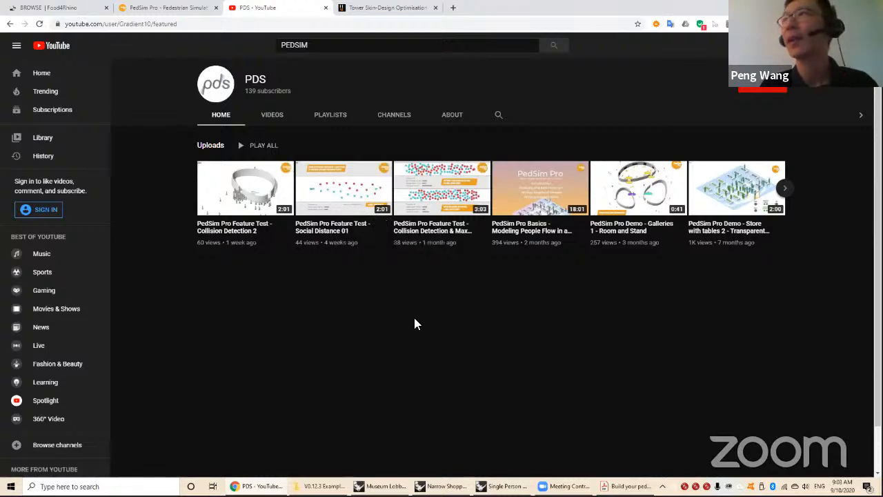
Watch the PedSim Pro Feature Test - Social Distance 01 video, skipping through the repulsion threshold comparison, and return to the channel page.
{"action": "left_click", "coordinate": [350, 230]}
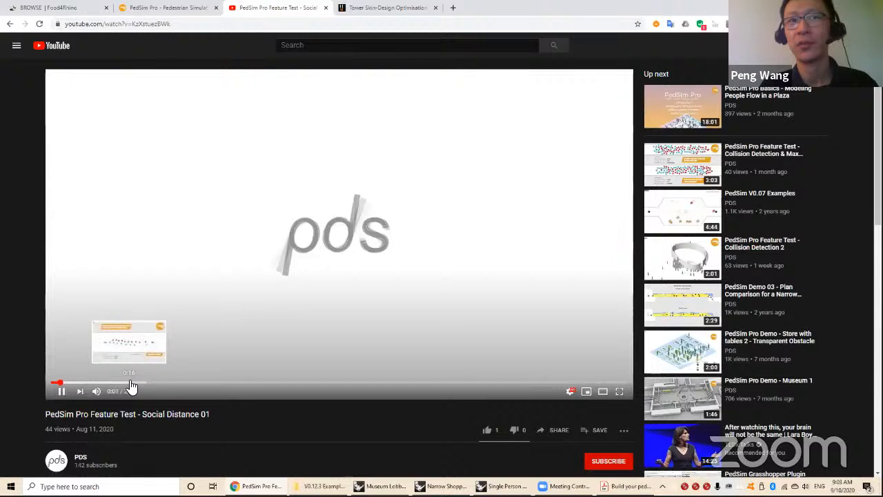
{"action": "left_click", "coordinate": [131, 383]}
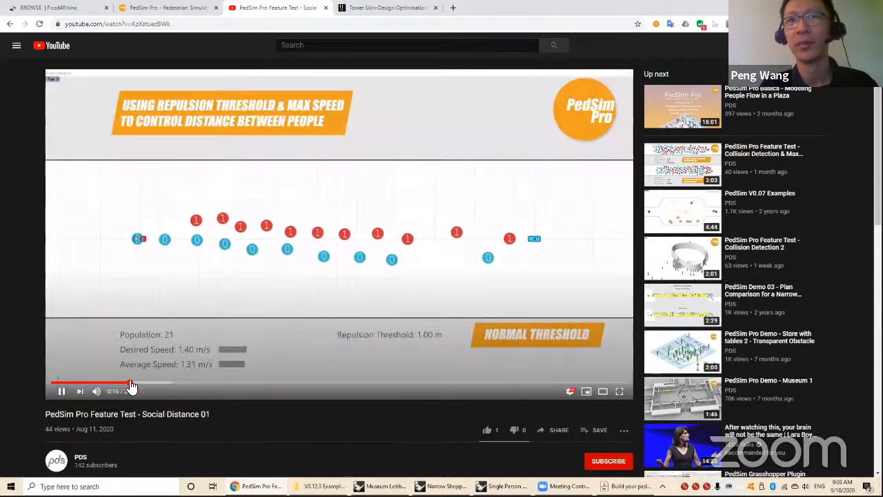
{"action": "left_click", "coordinate": [205, 388]}
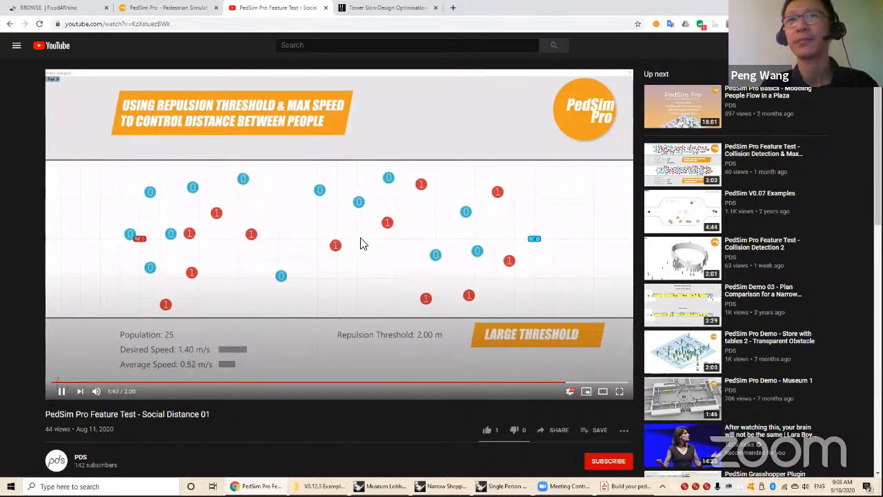
{"action": "left_click", "coordinate": [297, 199]}
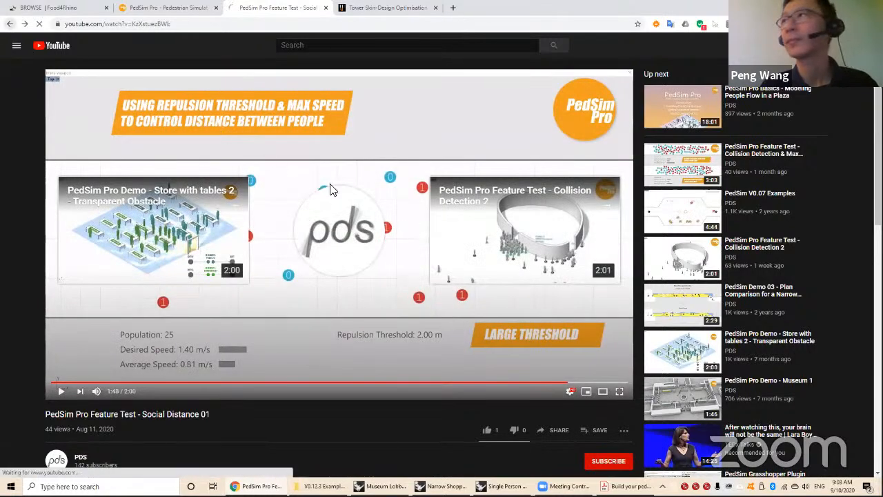
{"action": "left_click", "coordinate": [366, 210]}
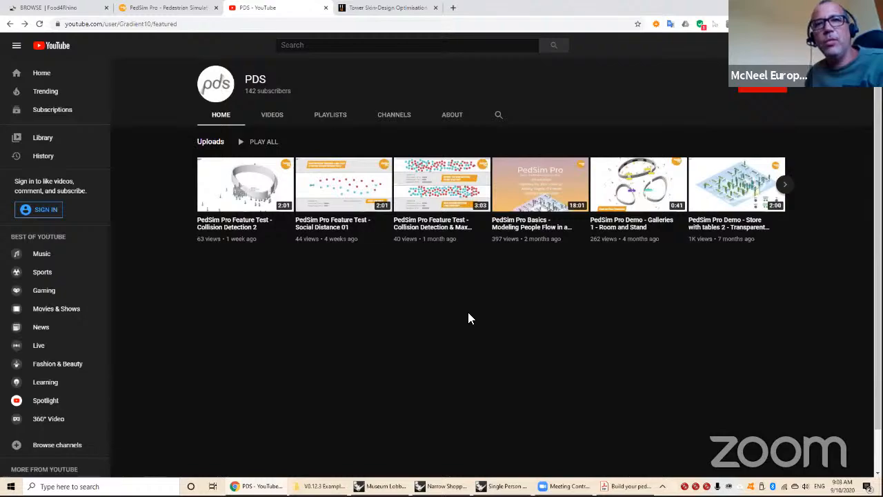
Switch to the Single Person model in Rhino and deselect the curve in the Top 02 view.
{"action": "left_click", "coordinate": [502, 487]}
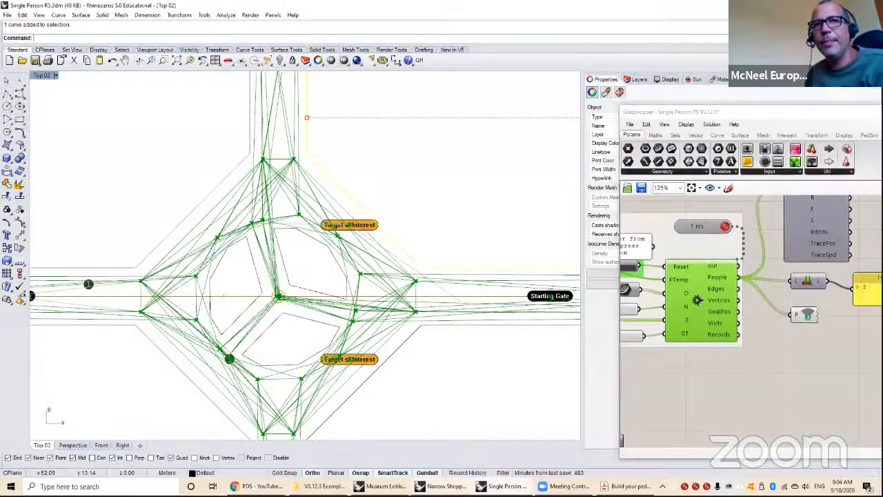
{"action": "left_click", "coordinate": [442, 487]}
{"action": "left_click", "coordinate": [381, 487]}
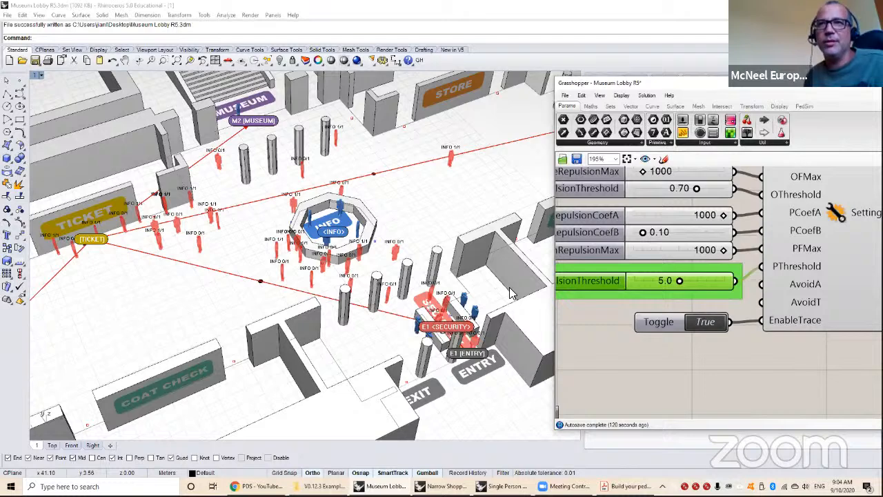
{"action": "left_click", "coordinate": [502, 487]}
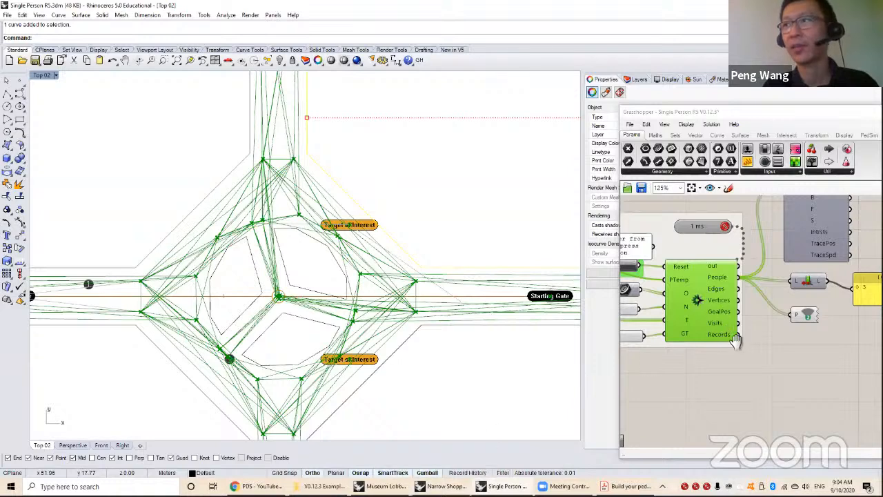
{"action": "right_click_drag", "start_coordinate": [736, 341], "coordinate": [714, 348]}
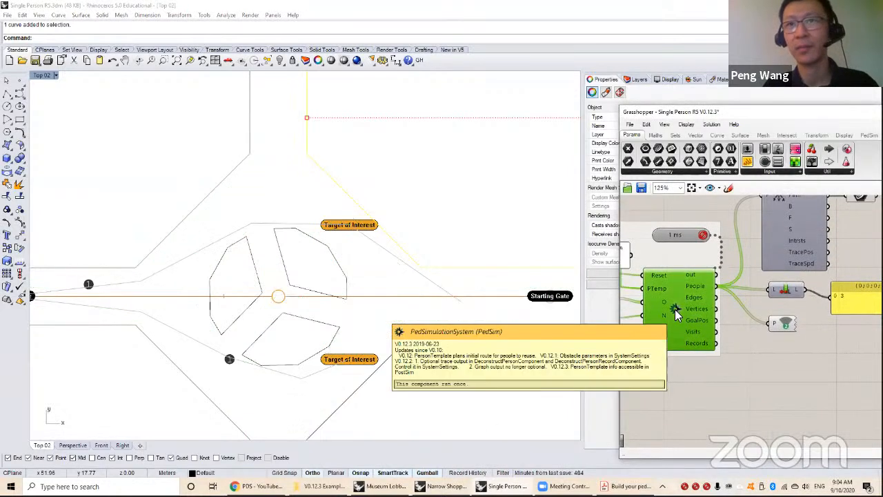
{"action": "left_click", "coordinate": [447, 221]}
{"action": "scroll", "coordinate": [447, 220], "scroll_direction": "down", "scroll_amount": 2}
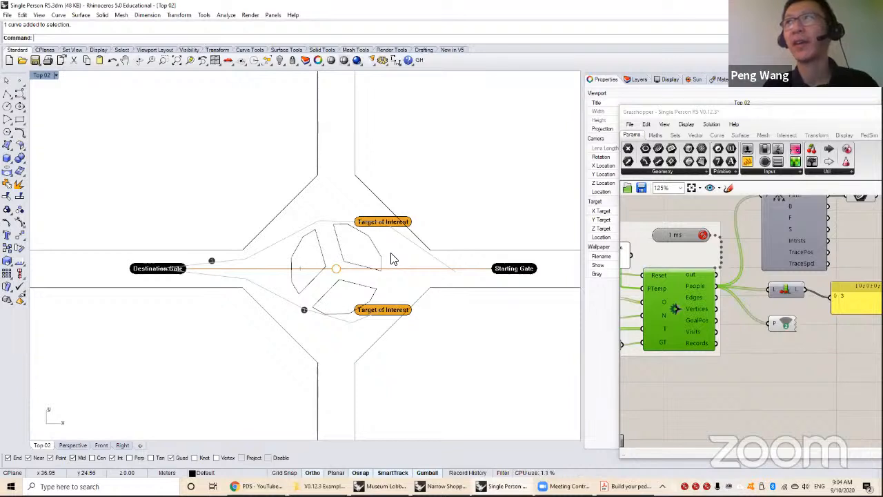
Enable Draw FOV on the DrawPerson component in Grasshopper.
{"action": "scroll", "coordinate": [723, 332], "scroll_direction": "down", "scroll_amount": 3}
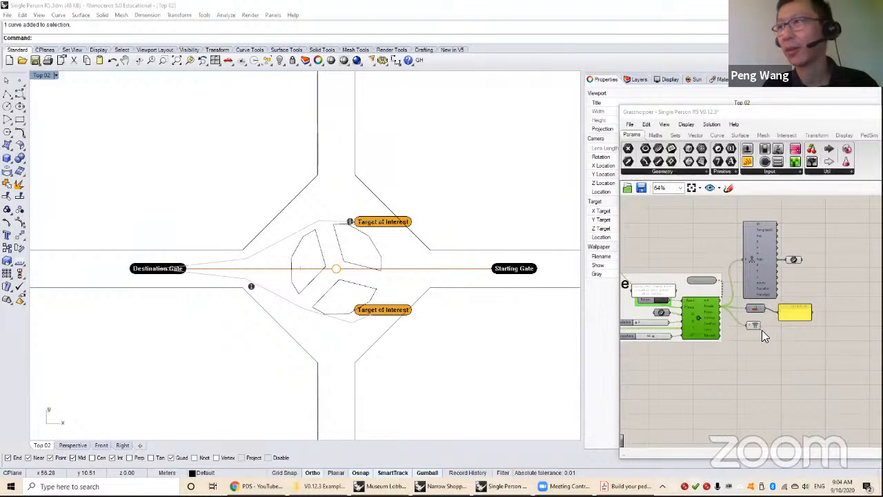
{"action": "scroll", "coordinate": [762, 329], "scroll_direction": "up", "scroll_amount": 3}
{"action": "right_click", "coordinate": [745, 320]}
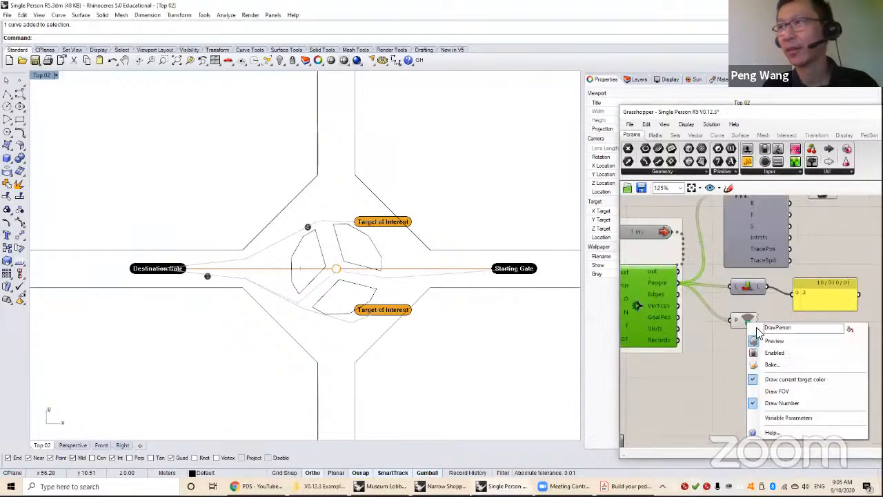
{"action": "left_click", "coordinate": [791, 391]}
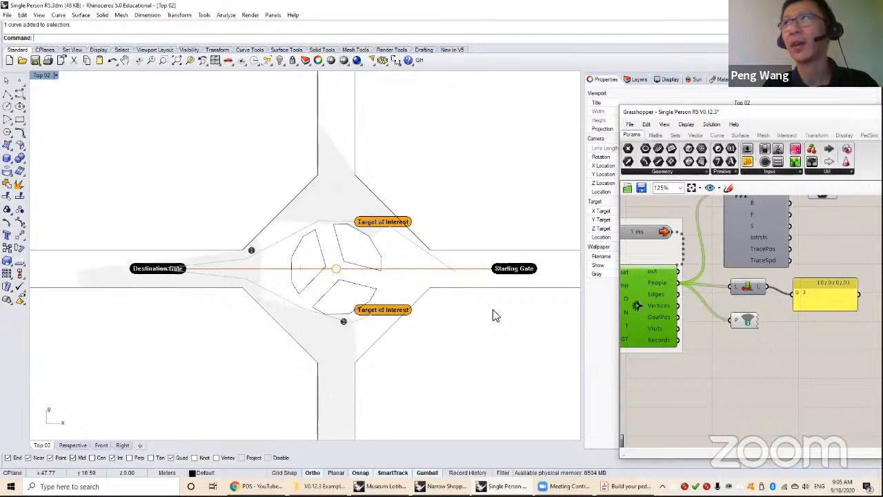
Examine the people's fields of view around the central obstacles and the Target of Interest points, leaving nothing selected.
{"action": "scroll", "coordinate": [346, 287], "scroll_direction": "up", "scroll_amount": 2}
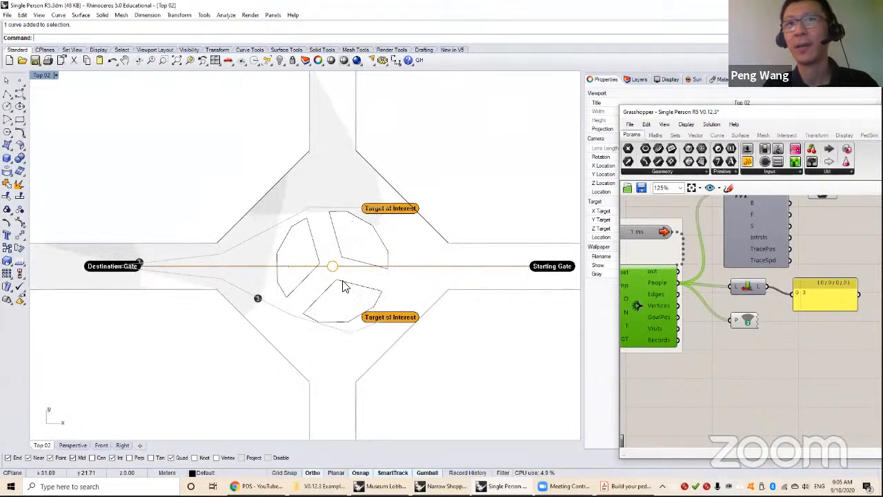
{"action": "right_click_drag", "start_coordinate": [418, 282], "coordinate": [391, 303]}
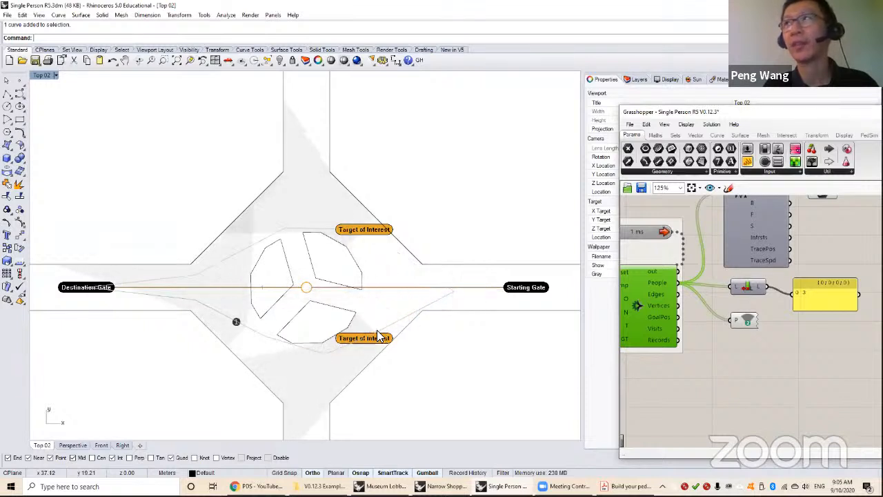
{"action": "left_click", "coordinate": [364, 229]}
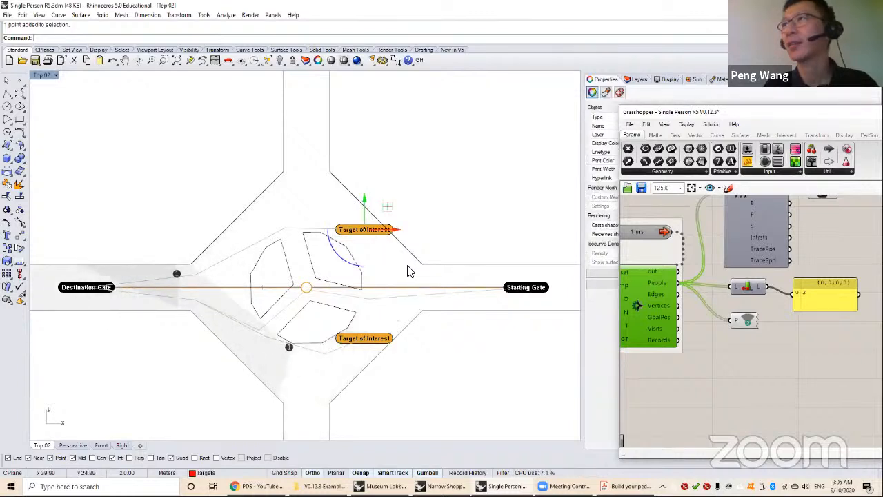
{"action": "right_click_drag", "start_coordinate": [341, 272], "coordinate": [365, 254]}
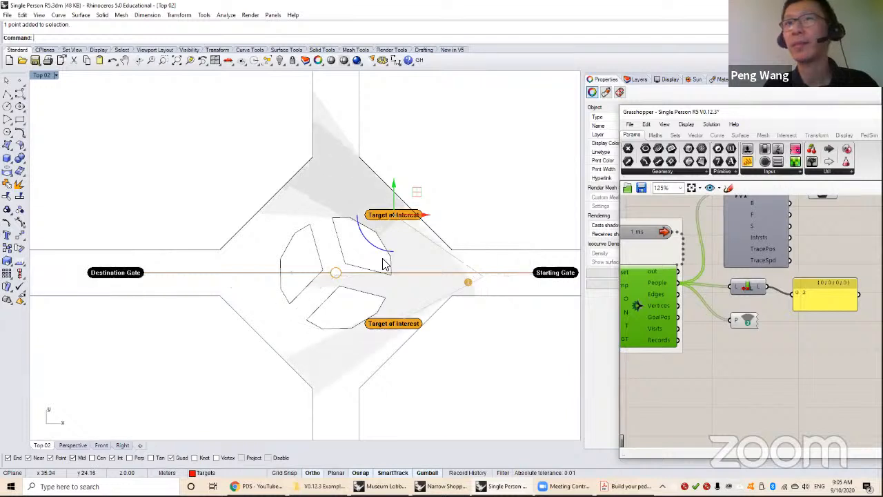
{"action": "left_click", "coordinate": [484, 194]}
{"action": "left_click_drag", "start_coordinate": [363, 187], "coordinate": [450, 247]}
{"action": "left_click", "coordinate": [500, 219]}
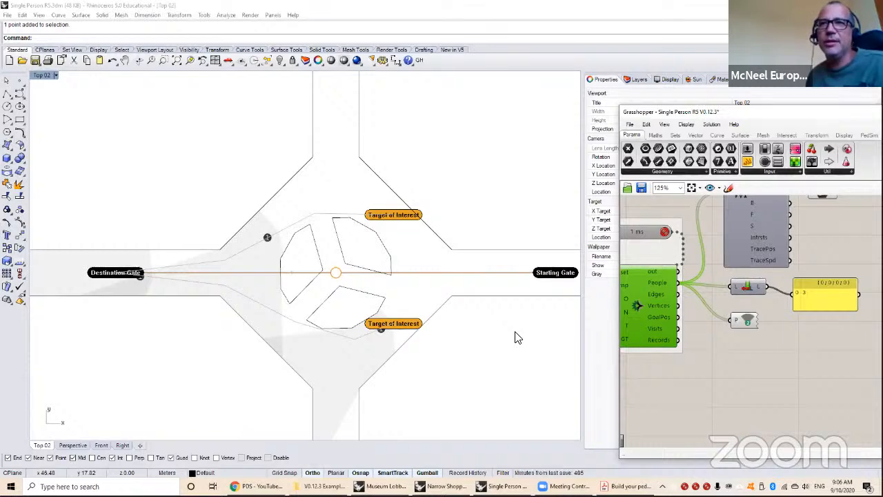
Switch to the Narrow Shopping Street model, locate its Export Travel Time group, and move the Grasshopper window over the Rhino viewport.
{"action": "left_click", "coordinate": [381, 486]}
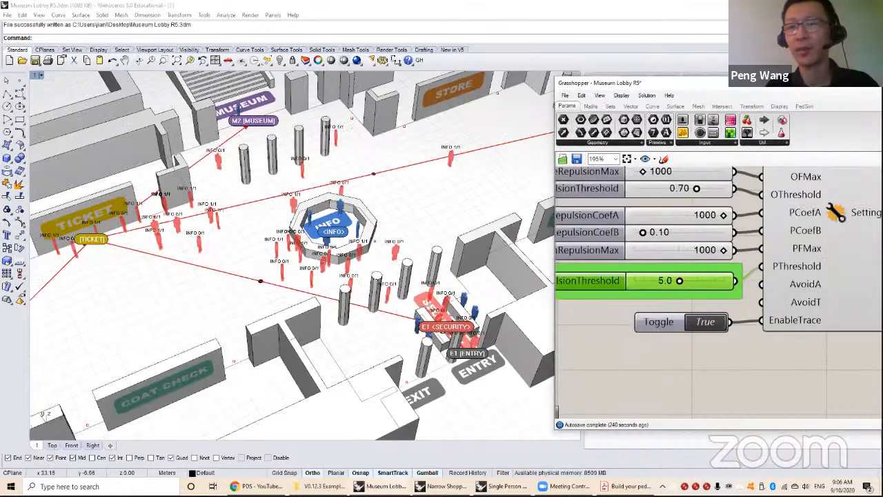
{"action": "left_click", "coordinate": [503, 487]}
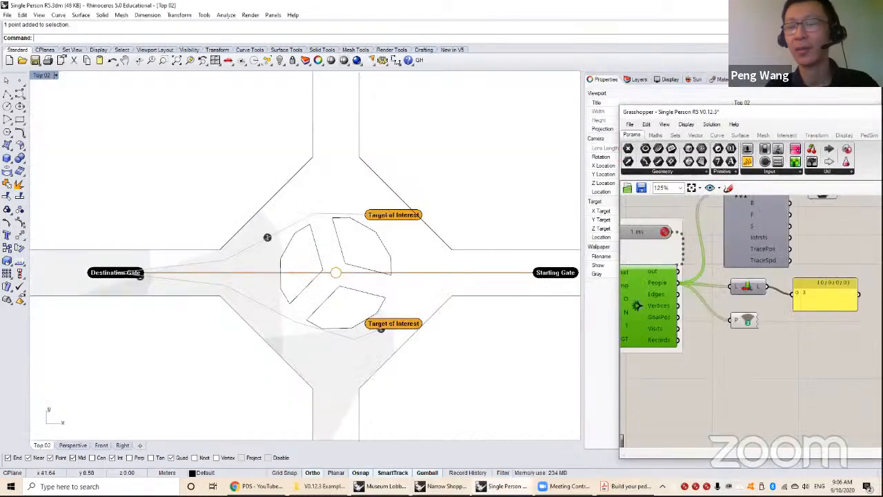
{"action": "left_click", "coordinate": [442, 487]}
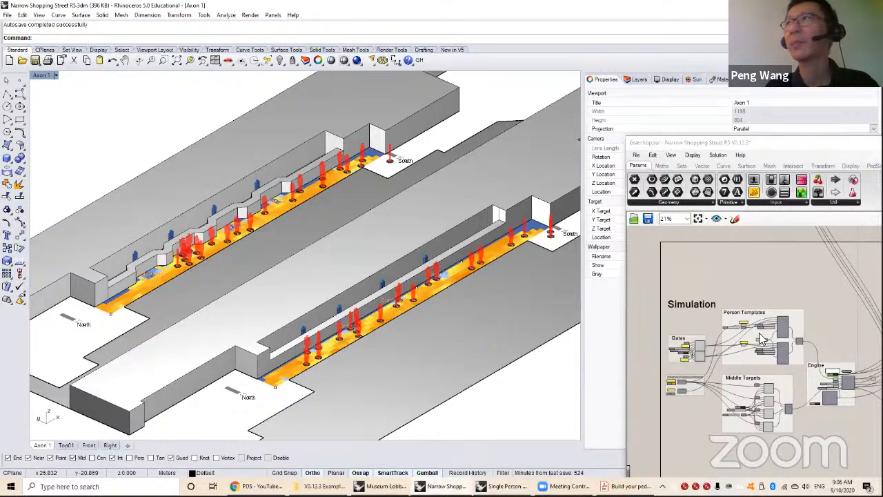
{"action": "right_click_drag", "start_coordinate": [845, 412], "coordinate": [797, 383]}
{"action": "scroll", "coordinate": [840, 363], "scroll_direction": "up", "scroll_amount": 5}
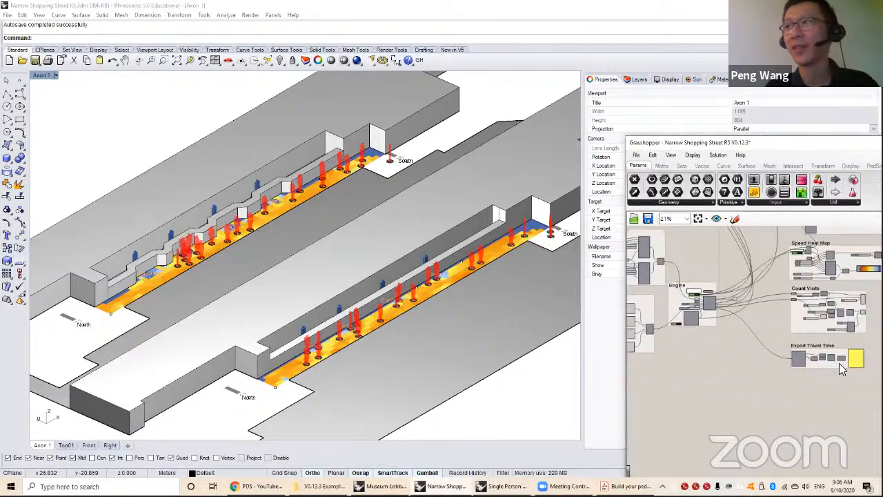
{"action": "scroll", "coordinate": [764, 346], "scroll_direction": "up", "scroll_amount": 3}
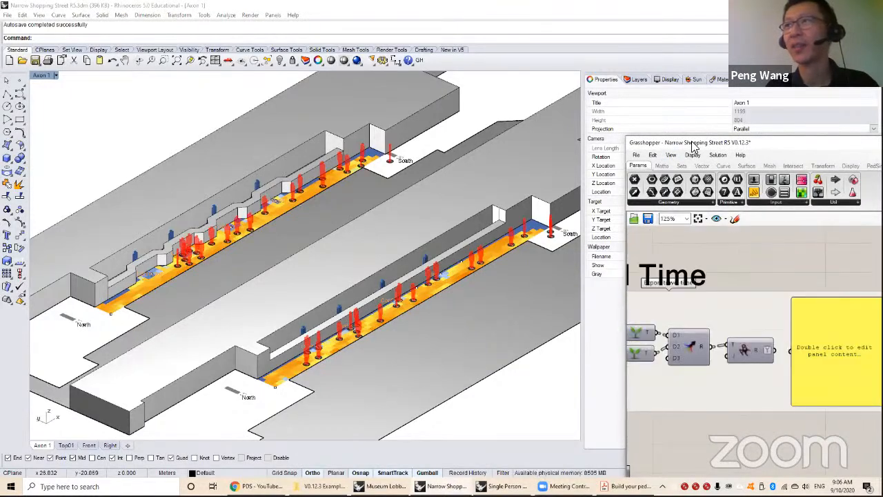
{"action": "left_click_drag", "start_coordinate": [692, 146], "coordinate": [333, 86]}
Examine the Export Travel Time group and trace its incoming wire back to the Records output of the simulation engine.
{"action": "right_click_drag", "start_coordinate": [424, 269], "coordinate": [564, 256]}
{"action": "scroll", "coordinate": [525, 262], "scroll_direction": "down", "scroll_amount": 3}
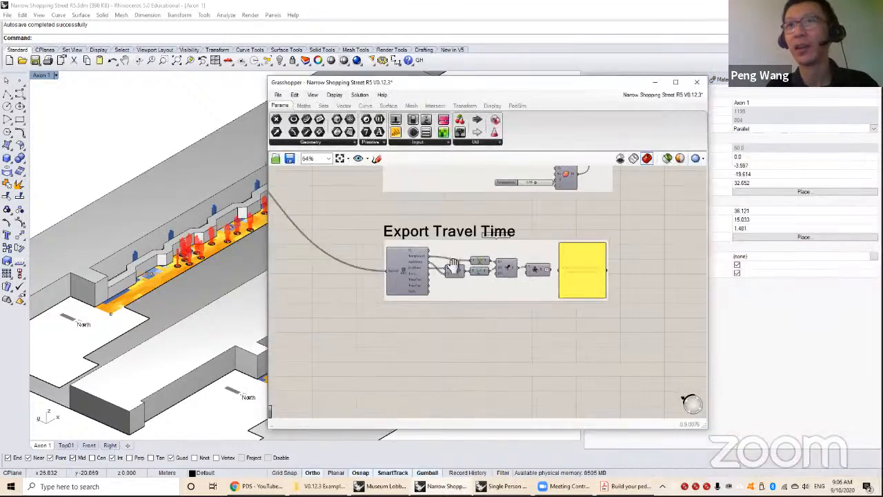
{"action": "scroll", "coordinate": [417, 259], "scroll_direction": "up", "scroll_amount": 1}
{"action": "scroll", "coordinate": [417, 258], "scroll_direction": "up", "scroll_amount": 2}
{"action": "right_click_drag", "start_coordinate": [553, 299], "coordinate": [605, 308]}
{"action": "scroll", "coordinate": [594, 307], "scroll_direction": "down", "scroll_amount": 7}
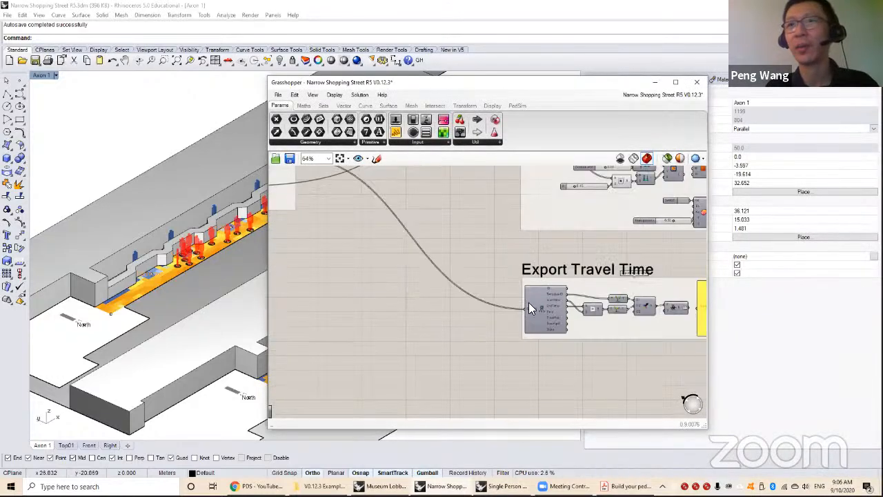
{"action": "scroll", "coordinate": [426, 274], "scroll_direction": "up", "scroll_amount": 8}
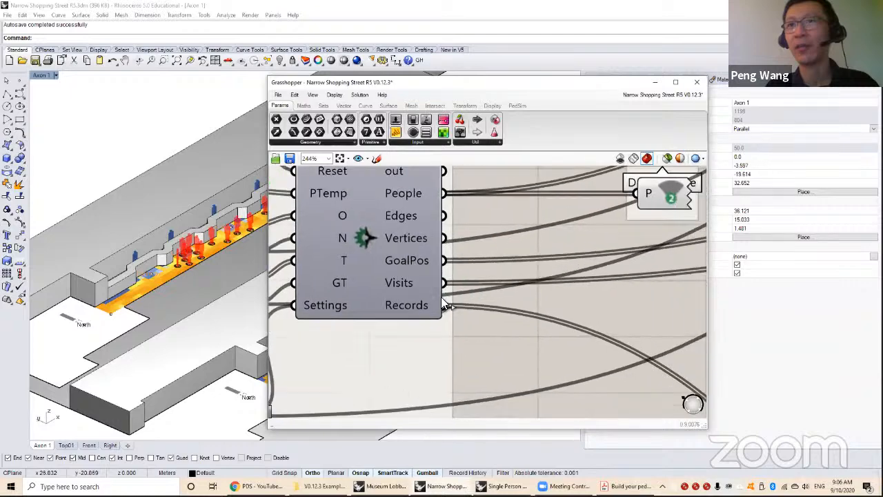
{"action": "scroll", "coordinate": [404, 305], "scroll_direction": "down", "scroll_amount": 1}
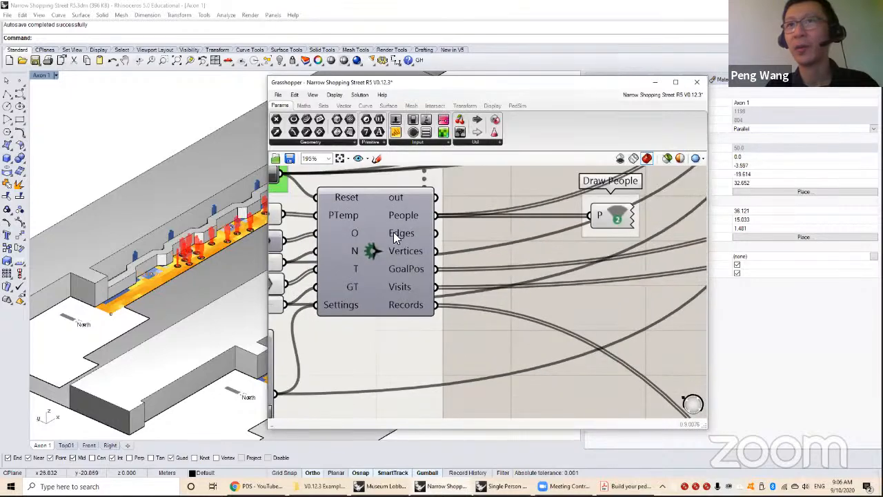
{"action": "scroll", "coordinate": [396, 231], "scroll_direction": "down", "scroll_amount": 2}
{"action": "scroll", "coordinate": [405, 221], "scroll_direction": "down", "scroll_amount": 2}
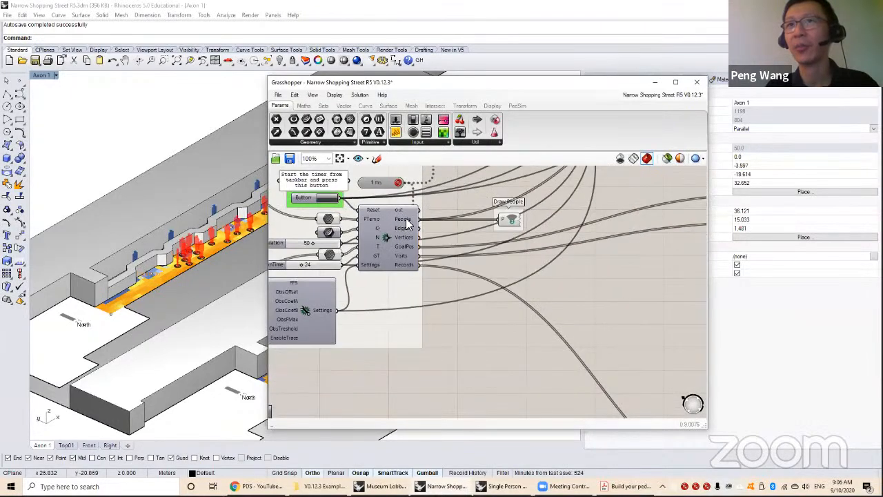
{"action": "scroll", "coordinate": [408, 221], "scroll_direction": "down", "scroll_amount": 2}
Follow the engine's People output to the component that deconstructs people and inspect its Pos, V and Path outputs.
{"action": "right_click_drag", "start_coordinate": [408, 221], "coordinate": [375, 299]}
{"action": "right_click_drag", "start_coordinate": [481, 252], "coordinate": [429, 328]}
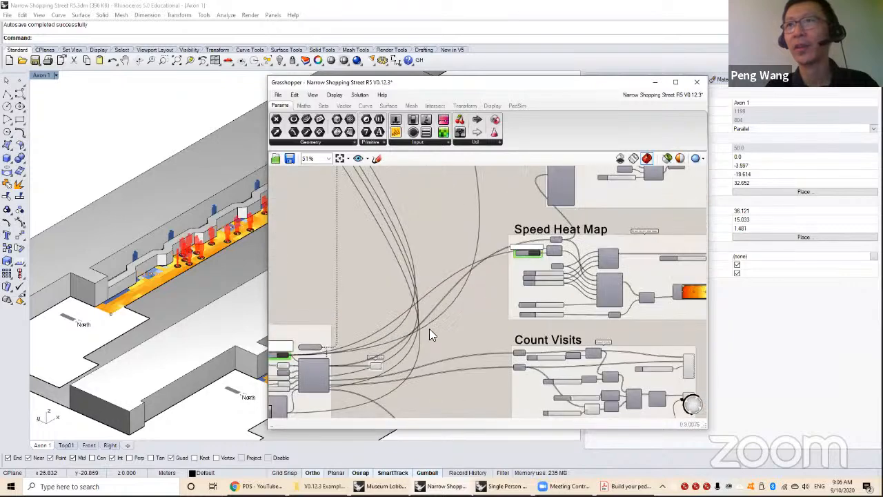
{"action": "scroll", "coordinate": [428, 330], "scroll_direction": "down", "scroll_amount": 3}
{"action": "scroll", "coordinate": [493, 254], "scroll_direction": "up", "scroll_amount": 9}
{"action": "right_click_drag", "start_coordinate": [503, 272], "coordinate": [483, 352]}
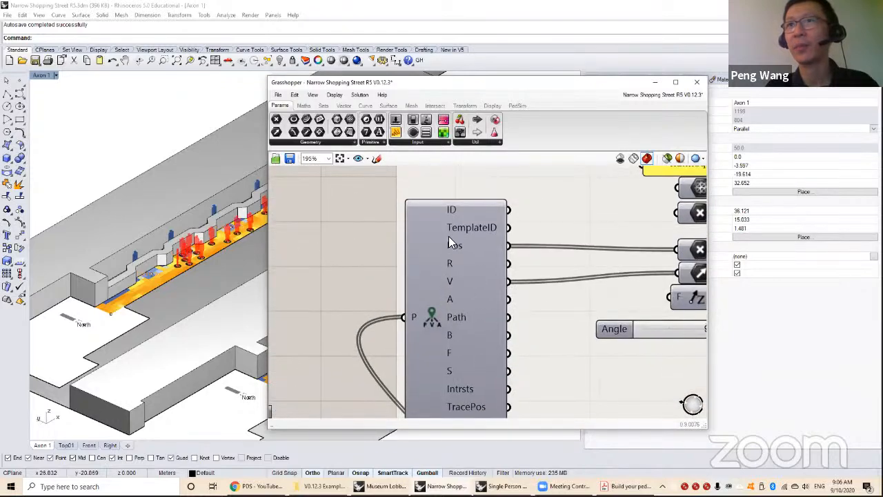
{"action": "scroll", "coordinate": [449, 237], "scroll_direction": "down", "scroll_amount": 1}
{"action": "left_click", "coordinate": [443, 311]}
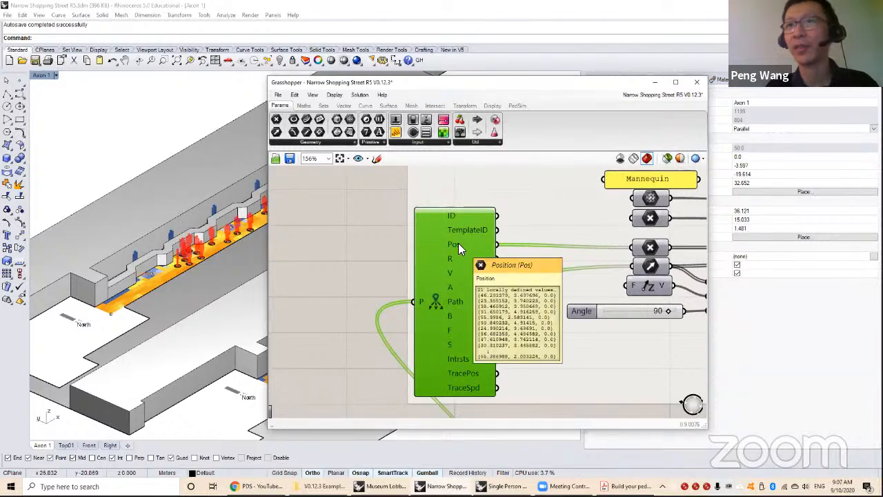
{"action": "mouse_move", "coordinate": [455, 271]}
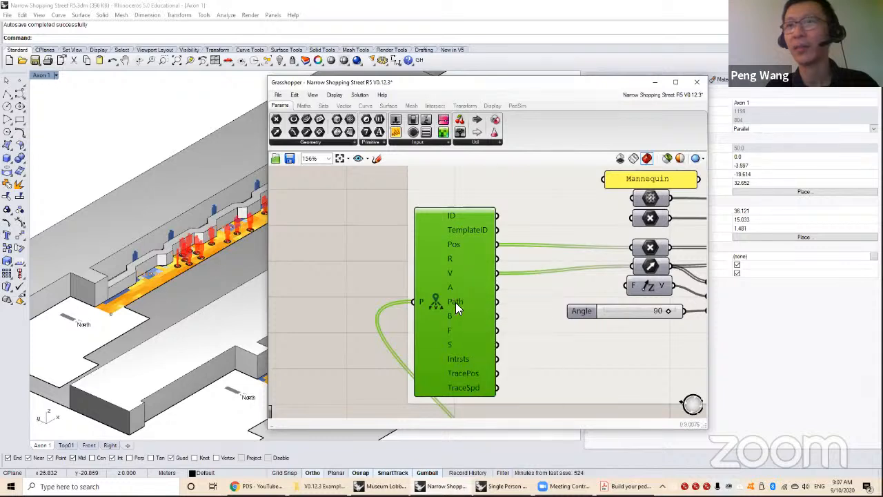
{"action": "mouse_move", "coordinate": [456, 303]}
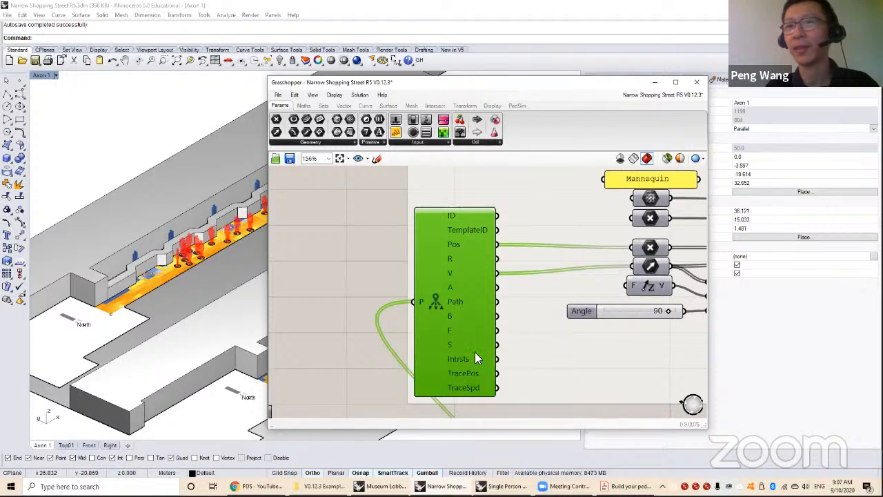
Return to the Export Travel Time group and inspect the outputs of the DeconstructPersonRecord component.
{"action": "right_click_drag", "start_coordinate": [477, 348], "coordinate": [499, 259]}
{"action": "scroll", "coordinate": [501, 229], "scroll_direction": "down", "scroll_amount": 1}
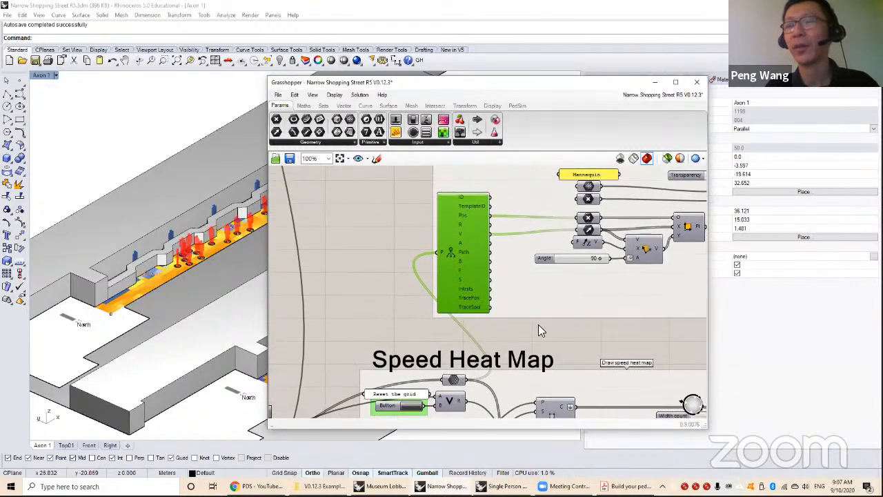
{"action": "scroll", "coordinate": [552, 236], "scroll_direction": "down", "scroll_amount": 4}
{"action": "right_click_drag", "start_coordinate": [566, 349], "coordinate": [545, 209]}
{"action": "scroll", "coordinate": [545, 209], "scroll_direction": "down", "scroll_amount": 2}
{"action": "scroll", "coordinate": [484, 308], "scroll_direction": "up", "scroll_amount": 3}
{"action": "right_click_drag", "start_coordinate": [485, 305], "coordinate": [472, 266]}
{"action": "scroll", "coordinate": [474, 309], "scroll_direction": "up", "scroll_amount": 1}
{"action": "scroll", "coordinate": [475, 310], "scroll_direction": "up", "scroll_amount": 3}
{"action": "left_click", "coordinate": [457, 267]}
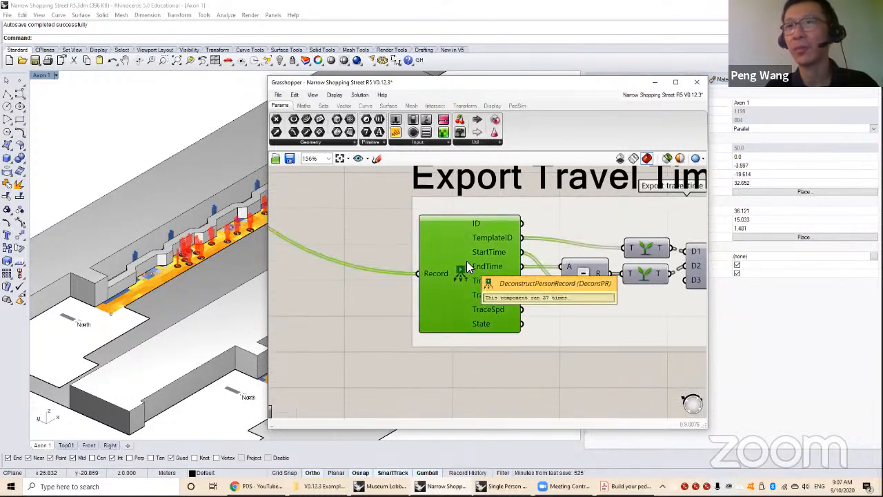
Inspect the StartTime, EndTime and Time outputs of the DeconstructPersonRecord component.
{"action": "scroll", "coordinate": [458, 289], "scroll_direction": "up", "scroll_amount": 2}
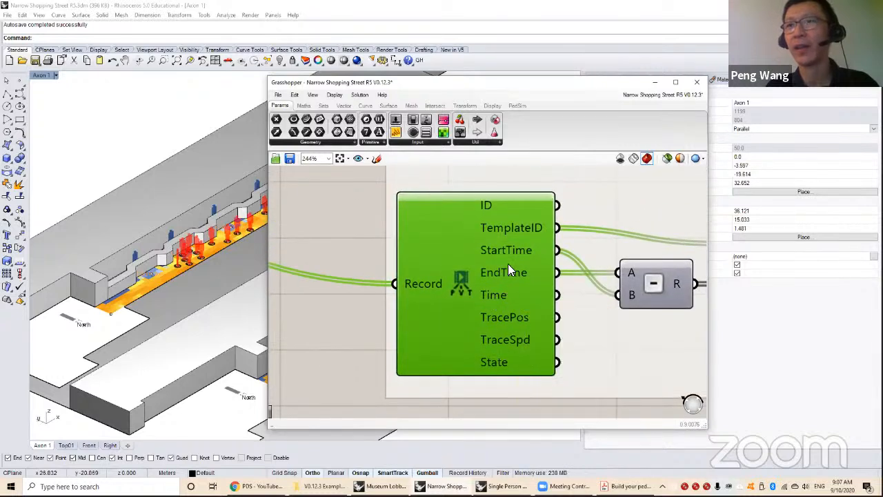
{"action": "mouse_move", "coordinate": [509, 249]}
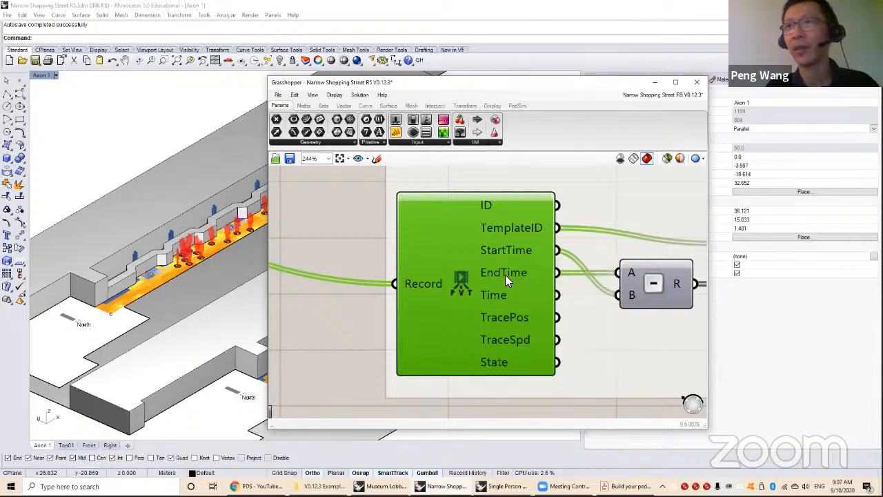
{"action": "mouse_move", "coordinate": [511, 273]}
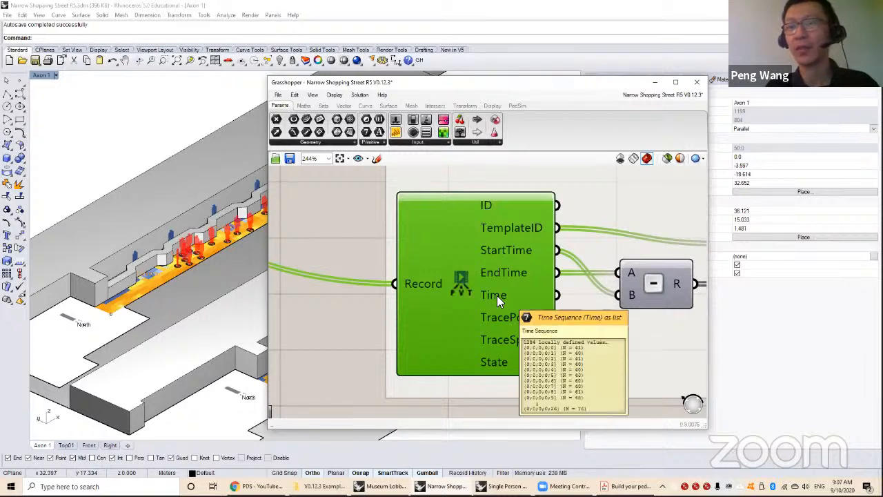
{"action": "right_click_drag", "start_coordinate": [476, 285], "coordinate": [473, 294]}
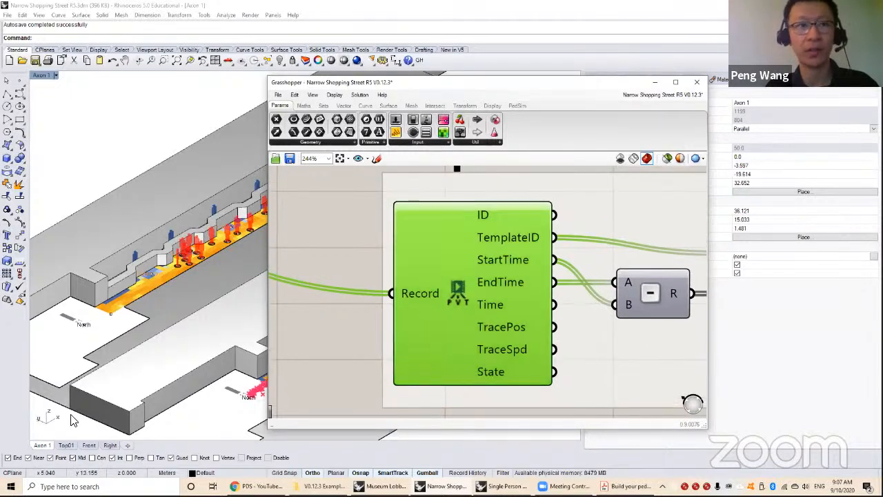
Show the Top01 view, add a PolyLine component below the person record component and connect TracePos to its V input.
{"action": "left_click", "coordinate": [71, 445]}
{"action": "scroll", "coordinate": [119, 371], "scroll_direction": "up", "scroll_amount": 5}
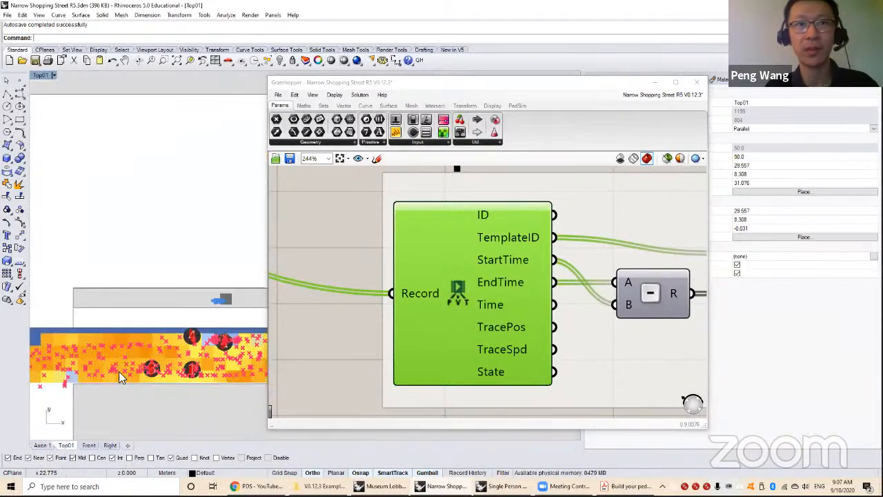
{"action": "right_click_drag", "start_coordinate": [500, 350], "coordinate": [490, 293]}
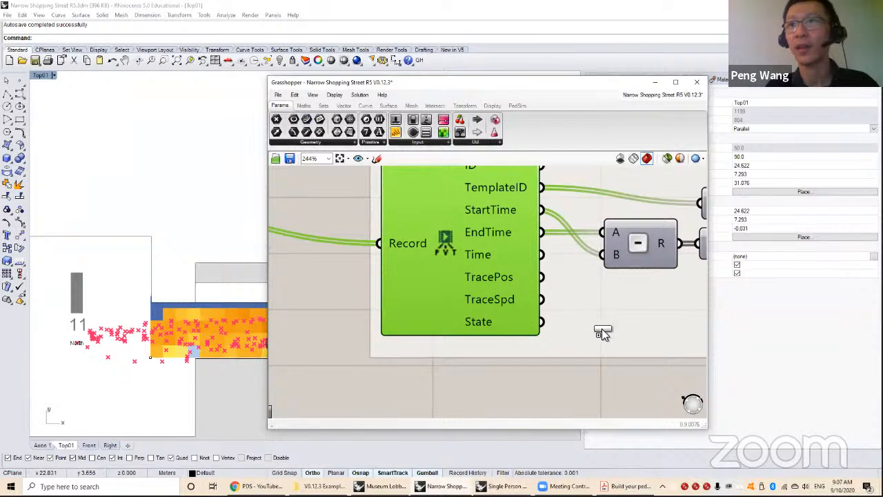
{"action": "left_click", "coordinate": [327, 106]}
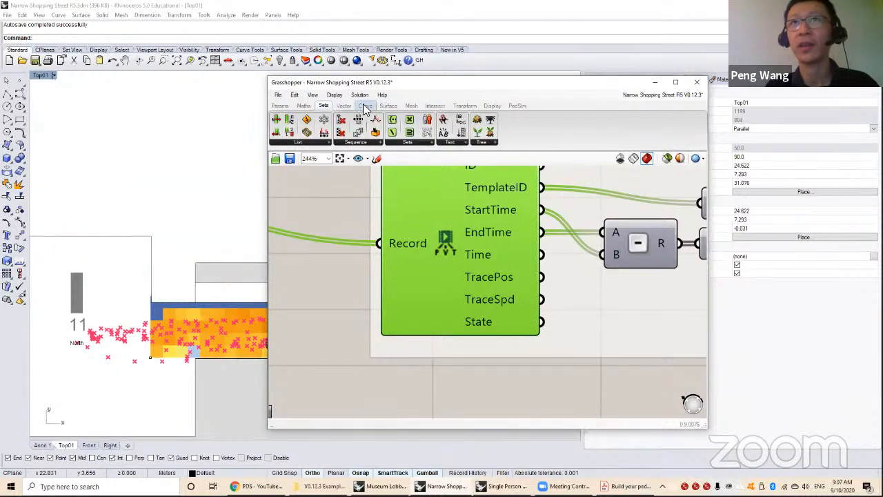
{"action": "left_click", "coordinate": [366, 105]}
{"action": "left_click_drag", "start_coordinate": [456, 120], "coordinate": [613, 357]}
{"action": "left_click_drag", "start_coordinate": [542, 277], "coordinate": [573, 347]}
{"action": "left_click", "coordinate": [609, 357]}
Examine the pedestrian trace polylines along the street in the Top01 view.
{"action": "right_click_drag", "start_coordinate": [171, 297], "coordinate": [97, 269]}
{"action": "scroll", "coordinate": [98, 269], "scroll_direction": "down", "scroll_amount": 4}
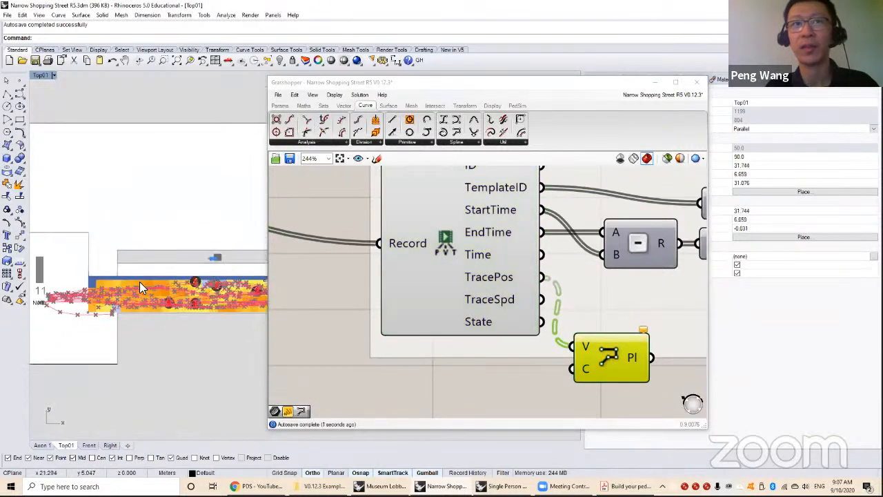
{"action": "scroll", "coordinate": [180, 303], "scroll_direction": "up", "scroll_amount": 8}
{"action": "right_click_drag", "start_coordinate": [225, 308], "coordinate": [148, 309]}
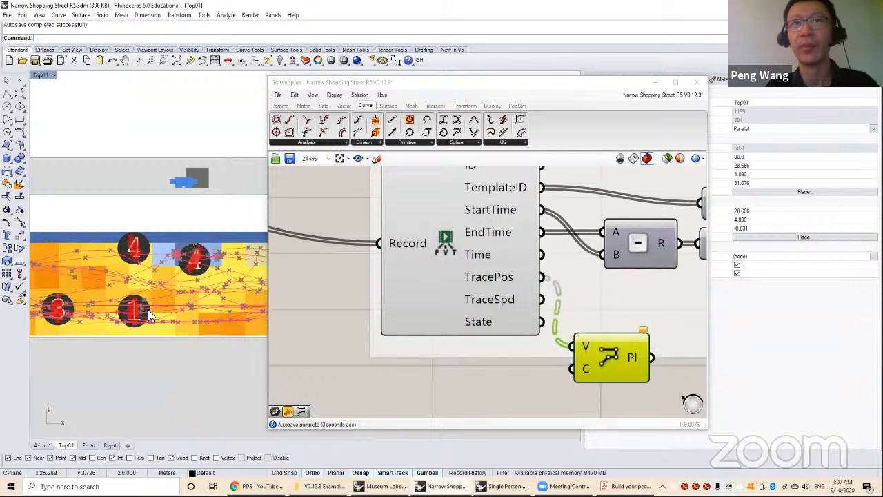
Connect the text-joining component's R output to the empty yellow panel in the Export Travel Time group.
{"action": "left_click", "coordinate": [583, 343]}
{"action": "scroll", "coordinate": [566, 331], "scroll_direction": "down", "scroll_amount": 5}
{"action": "right_click_drag", "start_coordinate": [548, 316], "coordinate": [497, 323]}
{"action": "scroll", "coordinate": [365, 274], "scroll_direction": "up", "scroll_amount": 5}
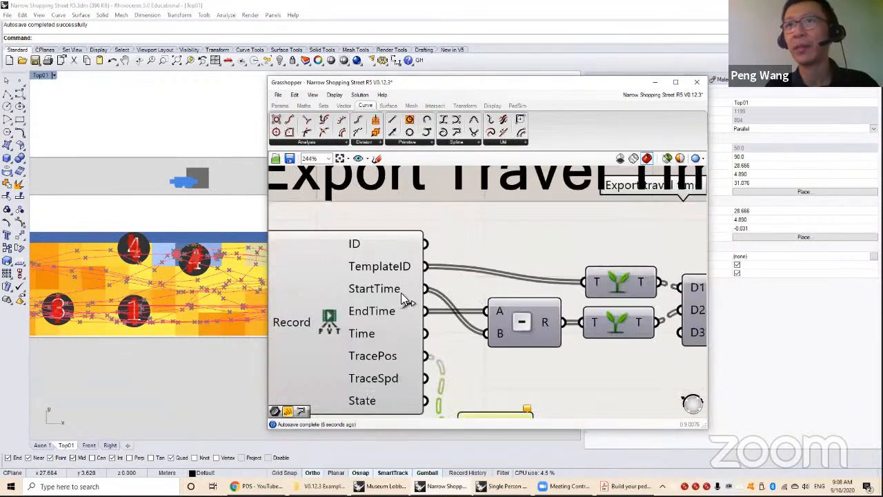
{"action": "right_click_drag", "start_coordinate": [629, 276], "coordinate": [487, 269]}
{"action": "scroll", "coordinate": [487, 275], "scroll_direction": "down", "scroll_amount": 3}
{"action": "right_click_drag", "start_coordinate": [587, 290], "coordinate": [434, 290]}
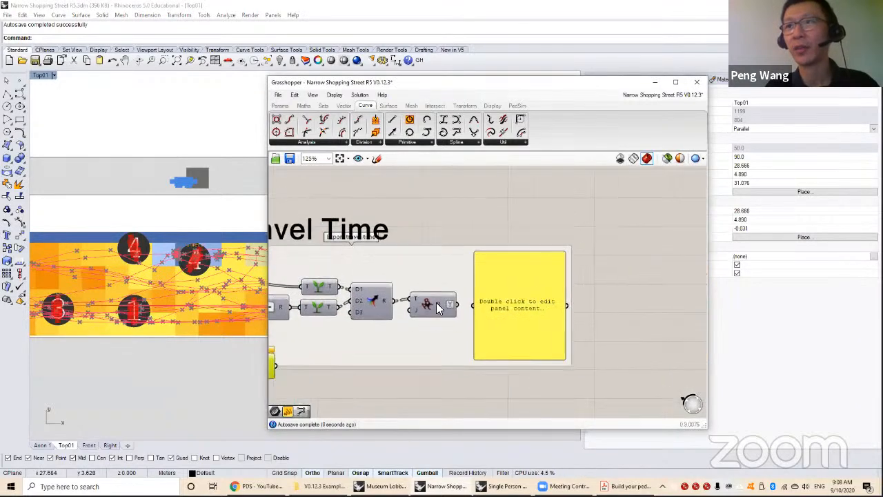
{"action": "scroll", "coordinate": [435, 290], "scroll_direction": "up", "scroll_amount": 3}
{"action": "left_click_drag", "start_coordinate": [477, 306], "coordinate": [506, 307]}
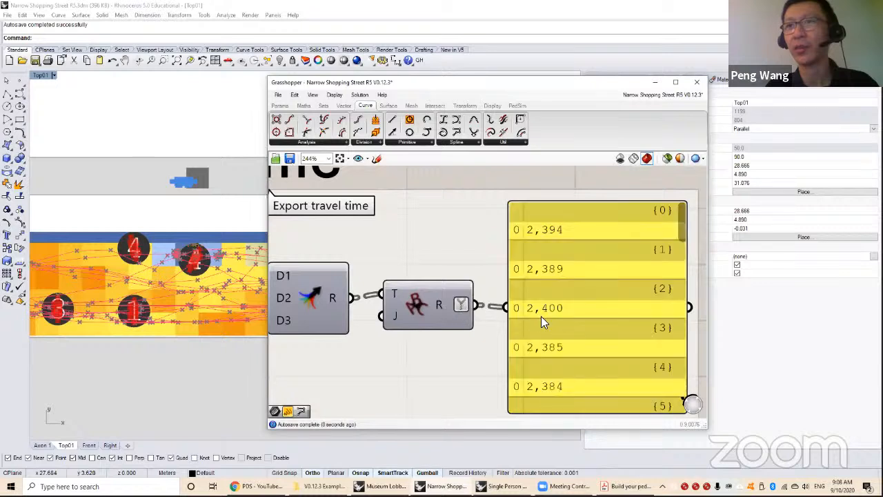
Read through the travel time records in the panel and review its options for streaming or copying the contents.
{"action": "right_click_drag", "start_coordinate": [542, 316], "coordinate": [472, 302]}
{"action": "scroll", "coordinate": [616, 236], "scroll_direction": "down", "scroll_amount": 1}
{"action": "left_click_drag", "start_coordinate": [616, 237], "coordinate": [607, 352]}
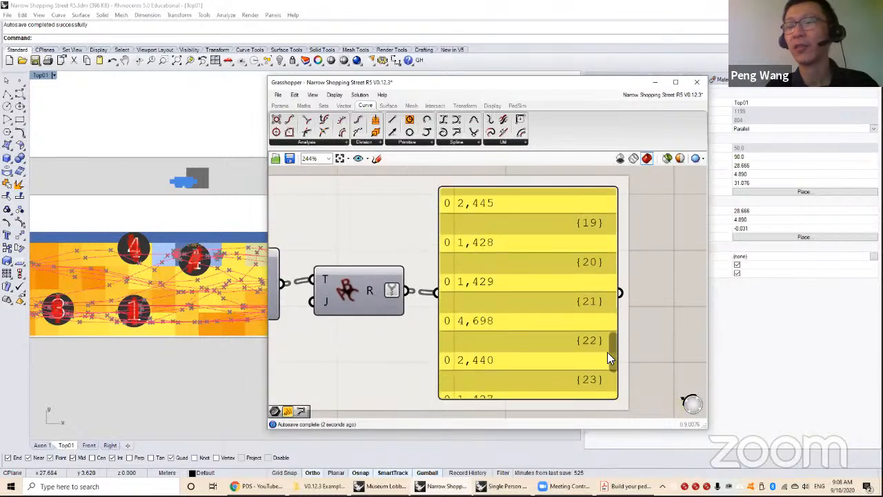
{"action": "scroll", "coordinate": [576, 320], "scroll_direction": "down", "scroll_amount": 2}
{"action": "left_click_drag", "start_coordinate": [438, 301], "coordinate": [440, 305]}
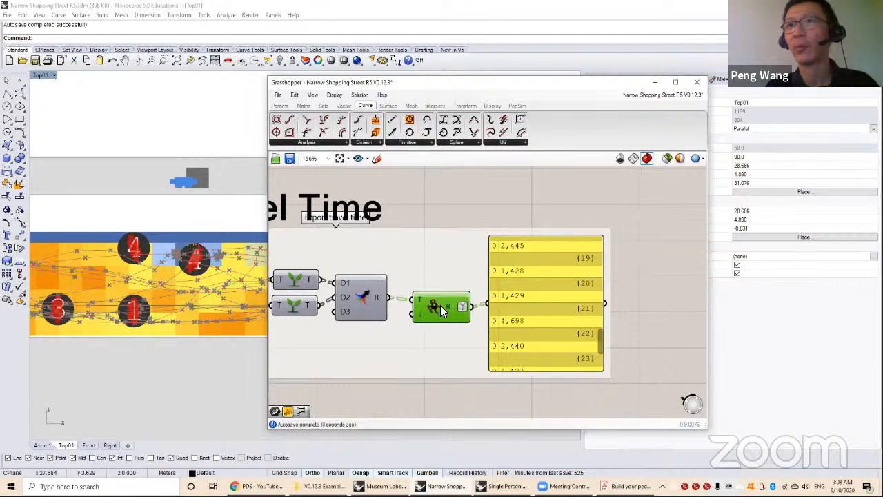
{"action": "right_click", "coordinate": [543, 305]}
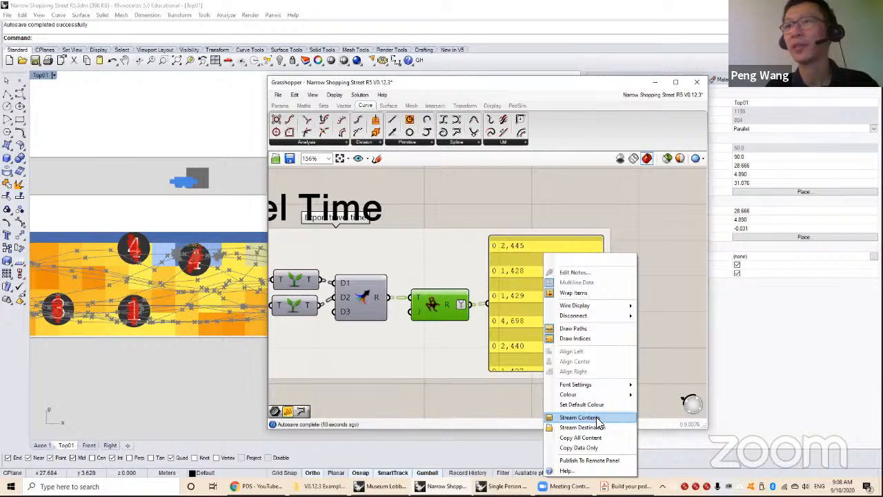
{"action": "left_click", "coordinate": [673, 283]}
{"action": "scroll", "coordinate": [673, 283], "scroll_direction": "down", "scroll_amount": 3}
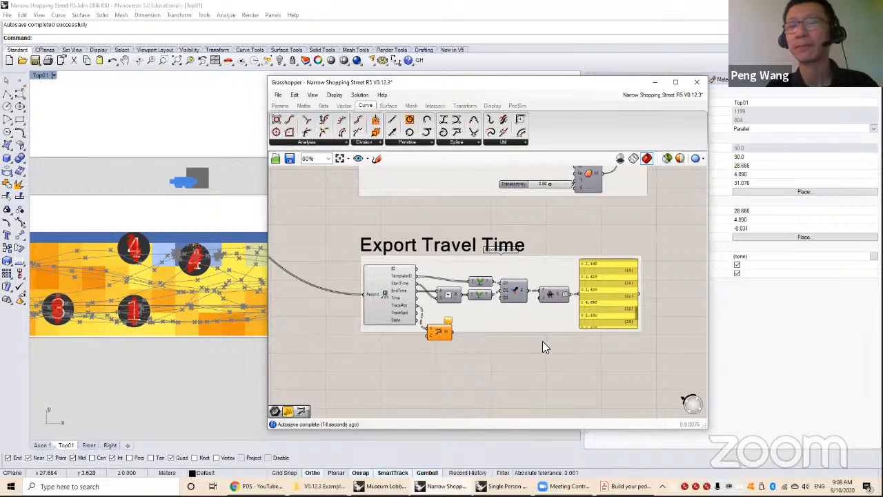
Disconnect the yellow panel from the text-joining component in the Export Travel Time group.
{"action": "scroll", "coordinate": [577, 295], "scroll_direction": "up", "scroll_amount": 5}
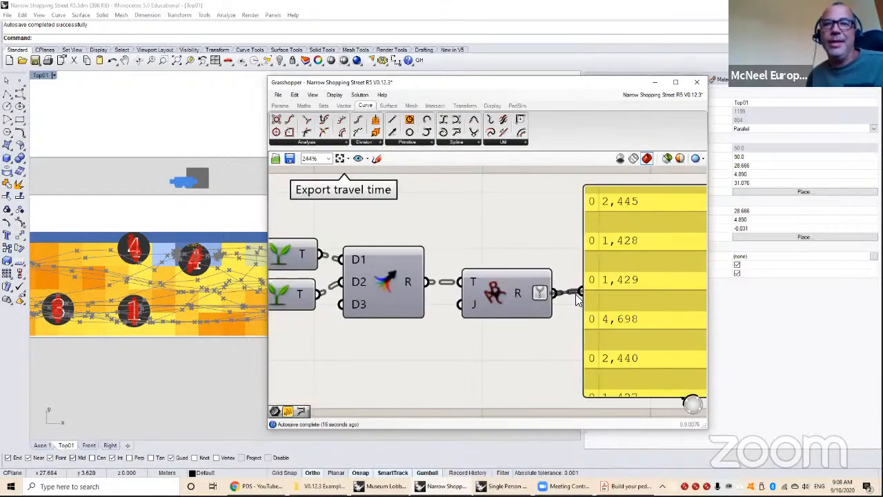
{"action": "scroll", "coordinate": [575, 294], "scroll_direction": "down", "scroll_amount": 5}
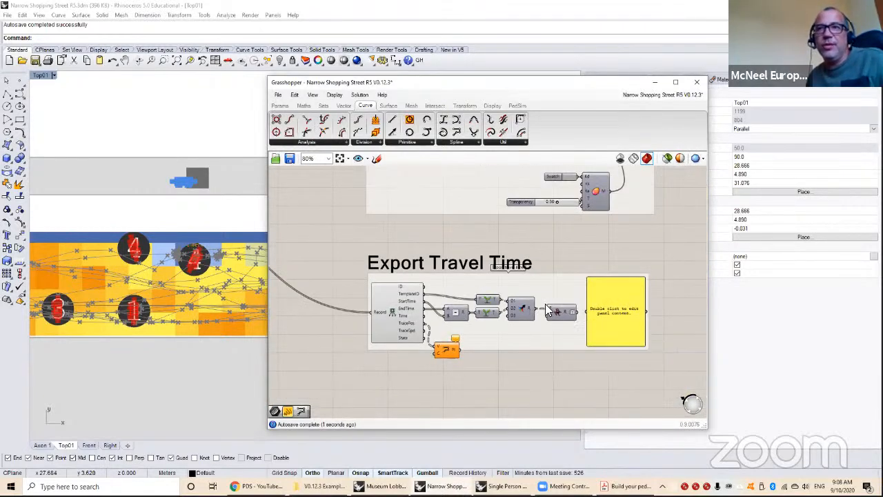
{"action": "scroll", "coordinate": [530, 302], "scroll_direction": "up", "scroll_amount": 3}
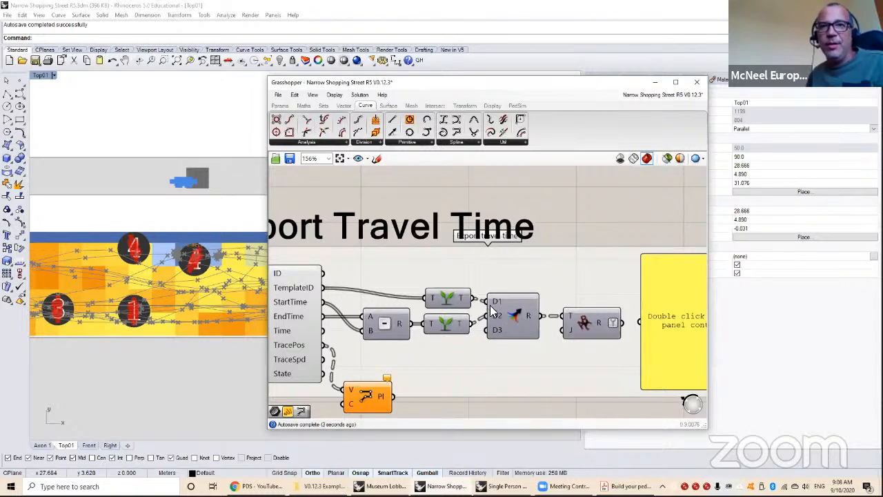
{"action": "scroll", "coordinate": [490, 305], "scroll_direction": "down", "scroll_amount": 3}
Turn off the viewport preview of the DeconstructPersonRecord component and the PolyLine component.
{"action": "right_click_drag", "start_coordinate": [360, 293], "coordinate": [564, 308]}
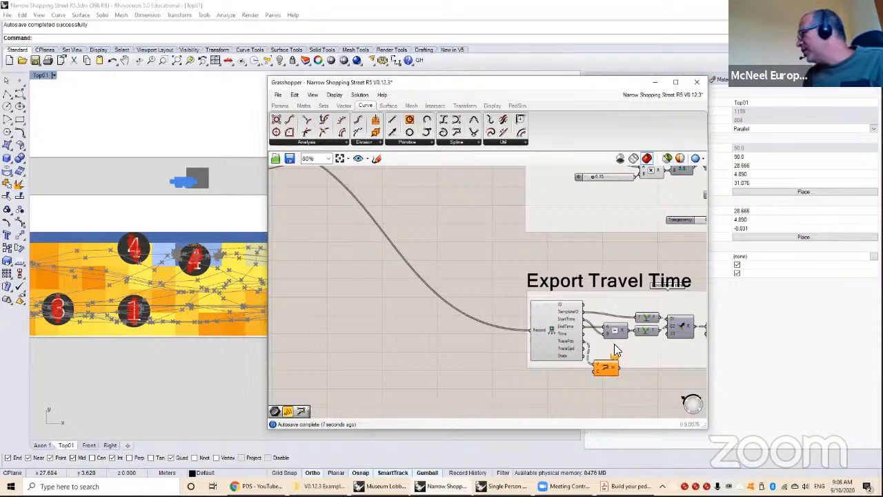
{"action": "left_click", "coordinate": [563, 327]}
{"action": "left_click", "coordinate": [476, 283]}
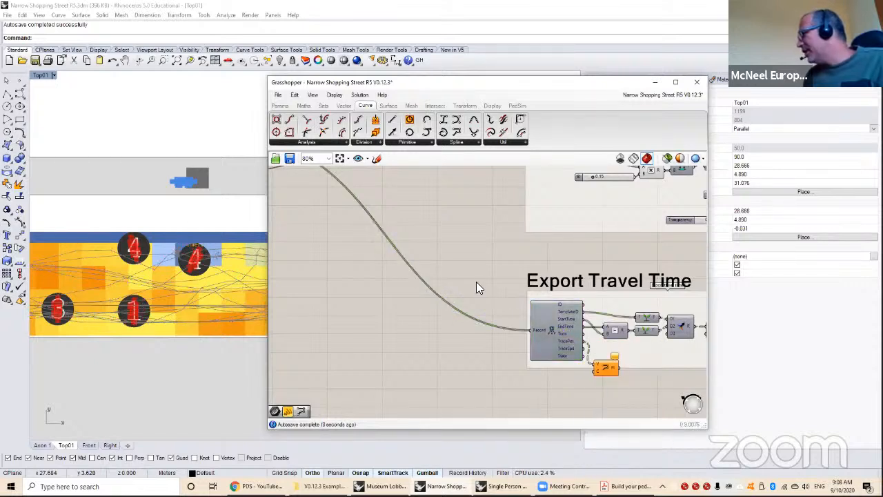
{"action": "left_click", "coordinate": [605, 368]}
{"action": "left_click", "coordinate": [461, 344]}
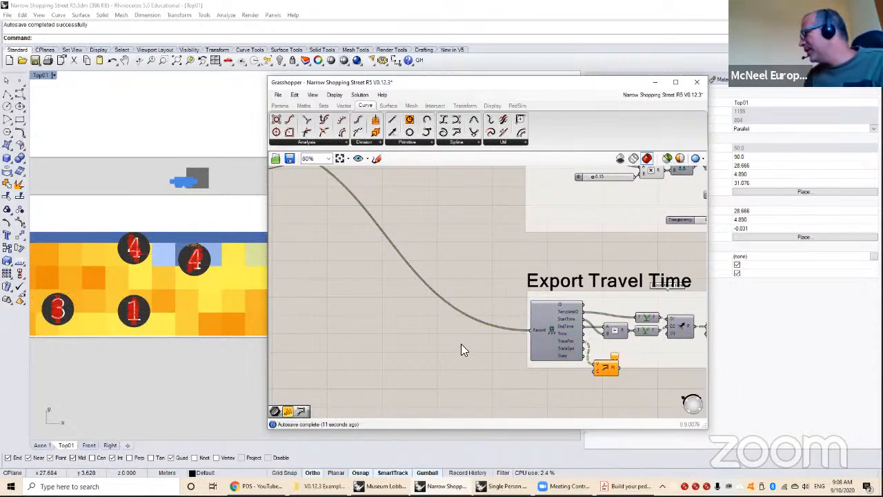
Move the Grasshopper window aside to uncover the Rhino viewport and show the Axon 1 view of both streets.
{"action": "left_click_drag", "start_coordinate": [497, 81], "coordinate": [491, 104]}
{"action": "left_click", "coordinate": [584, 19]}
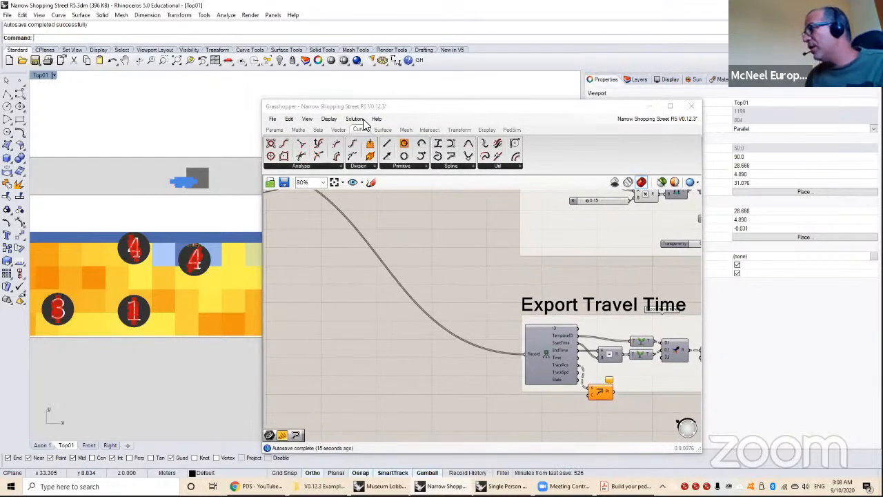
{"action": "left_click_drag", "start_coordinate": [361, 107], "coordinate": [728, 240]}
{"action": "scroll", "coordinate": [316, 310], "scroll_direction": "down", "scroll_amount": 6}
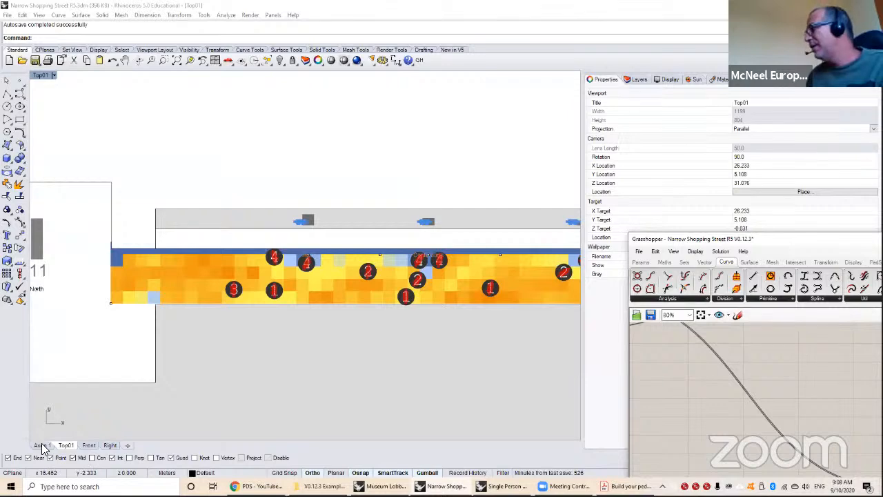
{"action": "left_click", "coordinate": [39, 445]}
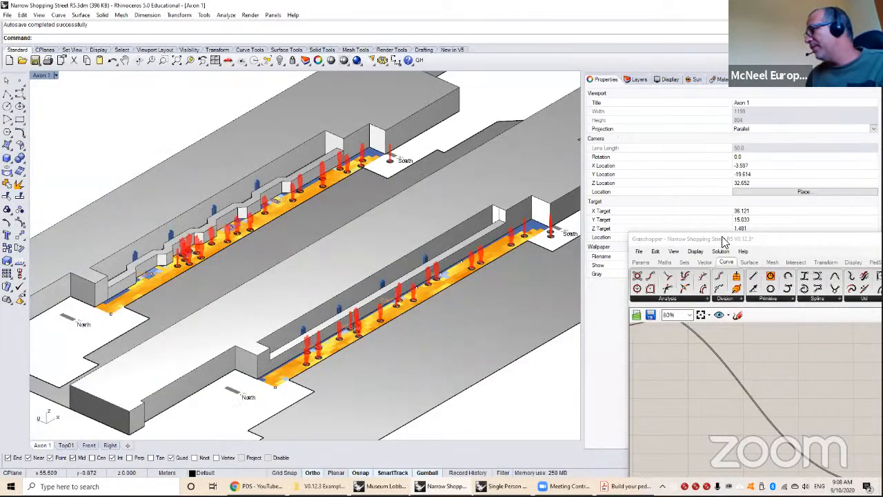
{"action": "left_click_drag", "start_coordinate": [725, 241], "coordinate": [638, 155]}
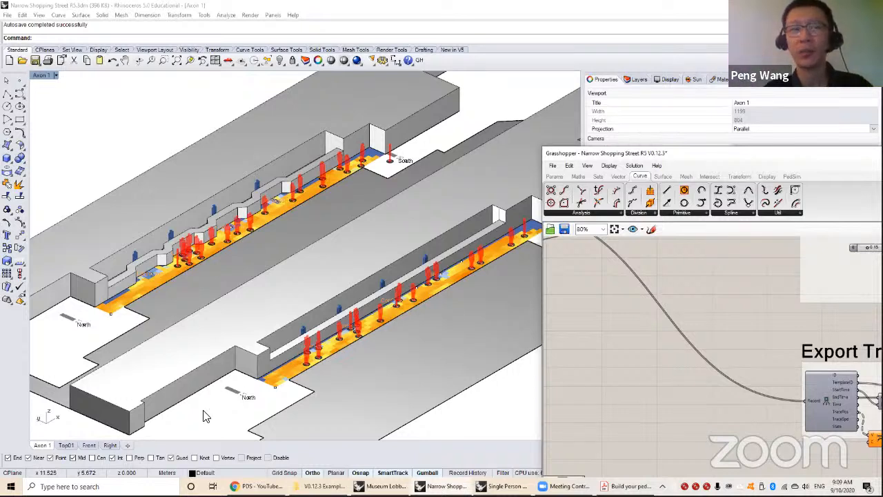
Show the Top01 view and compare the two shopping street layouts side by side in plan.
{"action": "left_click", "coordinate": [65, 445]}
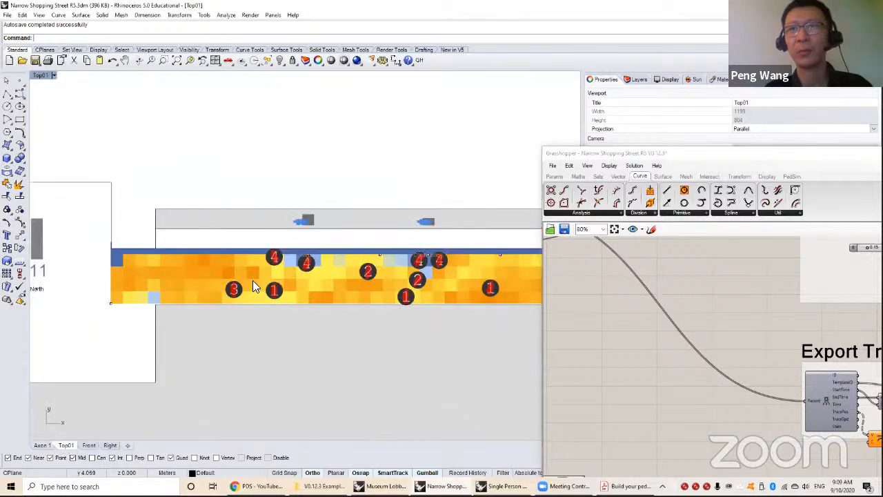
{"action": "scroll", "coordinate": [253, 280], "scroll_direction": "down", "scroll_amount": 3}
{"action": "scroll", "coordinate": [314, 316], "scroll_direction": "down", "scroll_amount": 3}
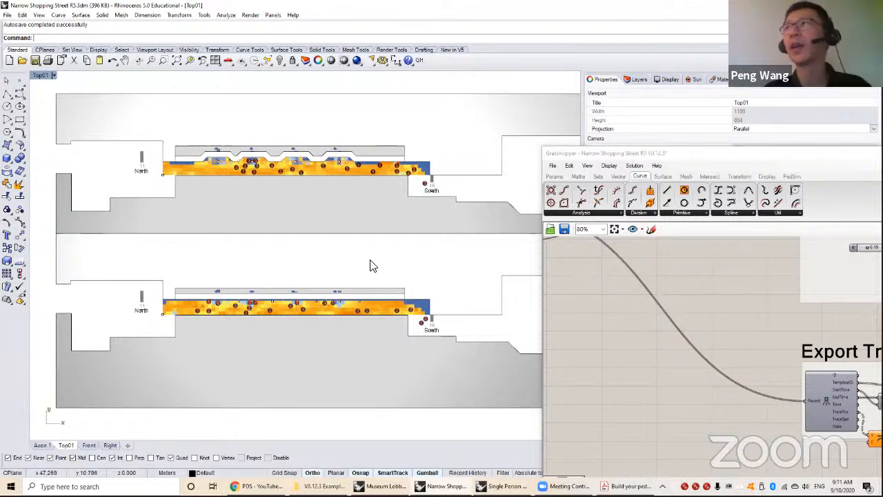
{"action": "scroll", "coordinate": [407, 270], "scroll_direction": "down", "scroll_amount": 1}
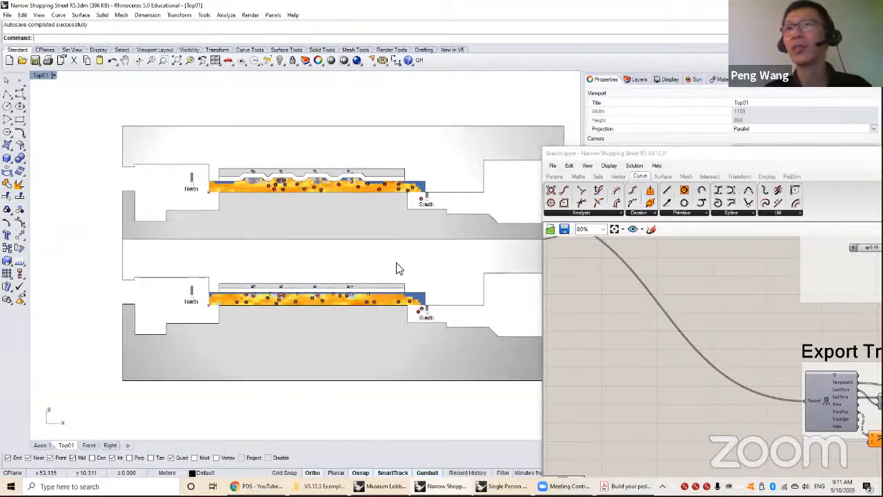
{"action": "right_click_drag", "start_coordinate": [396, 255], "coordinate": [352, 250]}
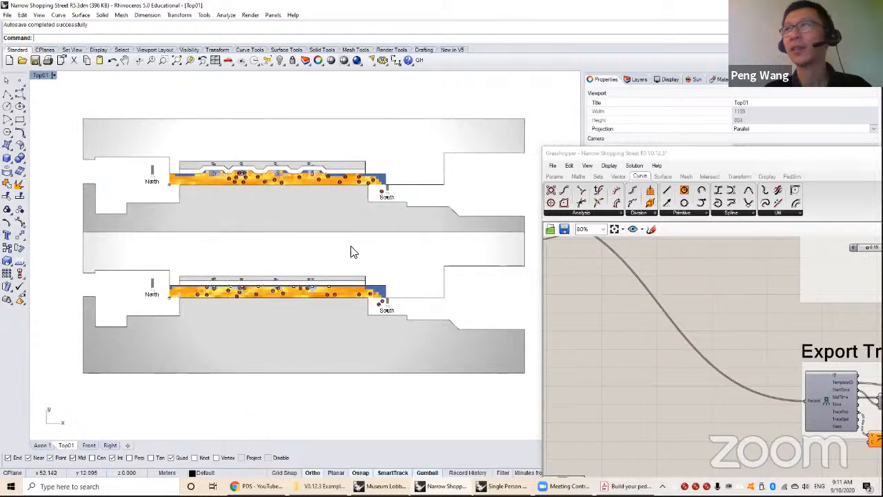
{"action": "scroll", "coordinate": [303, 252], "scroll_direction": "up", "scroll_amount": 1}
{"action": "right_click_drag", "start_coordinate": [293, 253], "coordinate": [331, 263]}
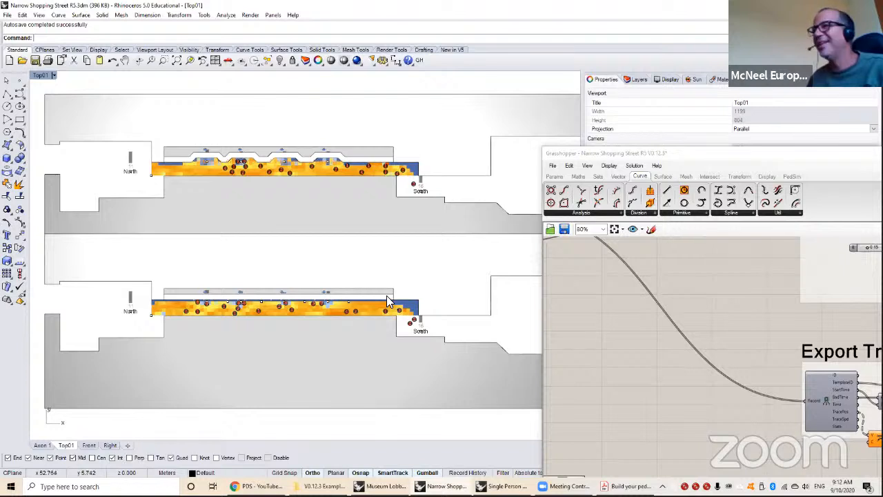
{"action": "right_click_drag", "start_coordinate": [349, 286], "coordinate": [369, 285]}
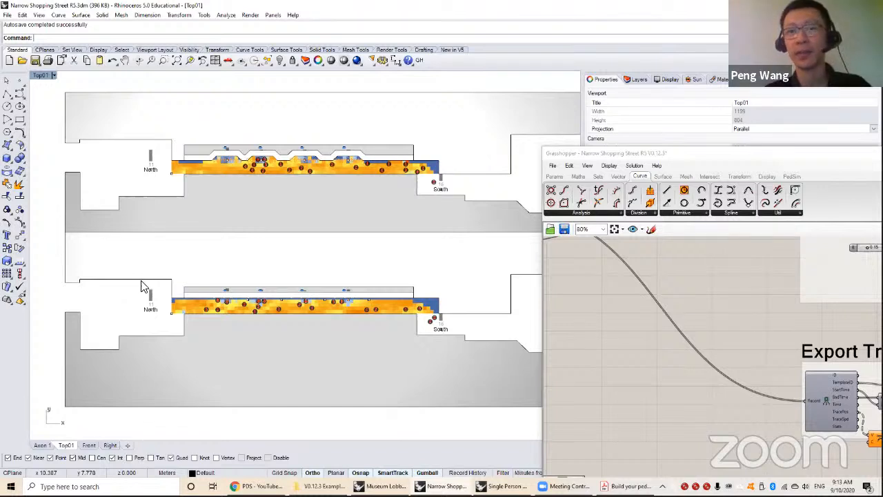
Switch to the Museum Lobby model and view the pedestrians around the INFO desk.
{"action": "mouse_move", "coordinate": [441, 486]}
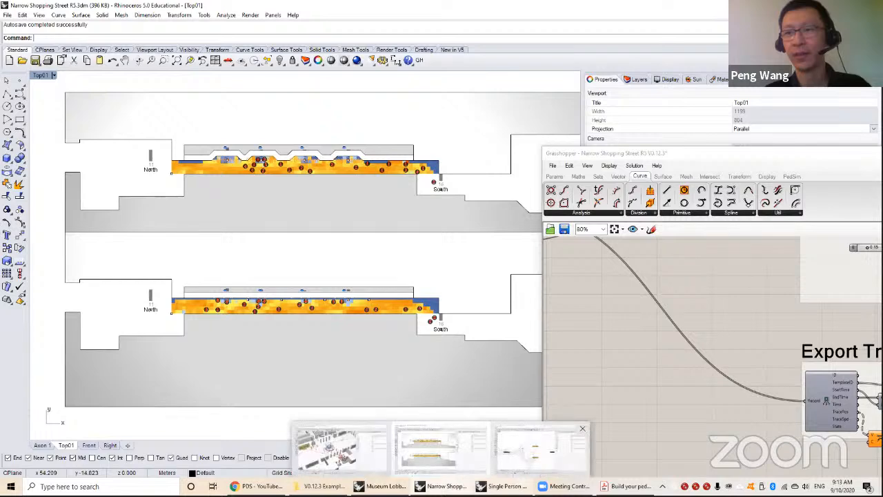
{"action": "left_click", "coordinate": [378, 427]}
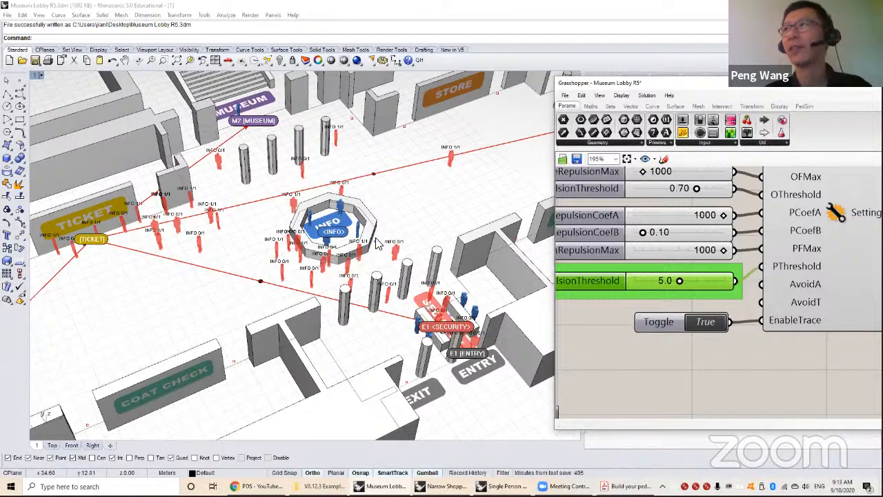
{"action": "scroll", "coordinate": [376, 245], "scroll_direction": "up", "scroll_amount": 1}
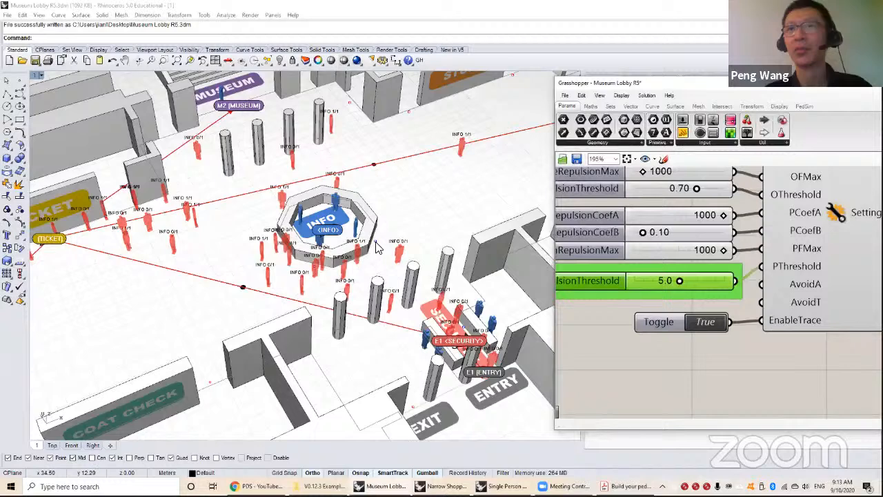
Examine the pedestrians moving around the INFO desk and the M2 MUSEUM gate in the lobby model.
{"action": "left_click", "coordinate": [376, 245]}
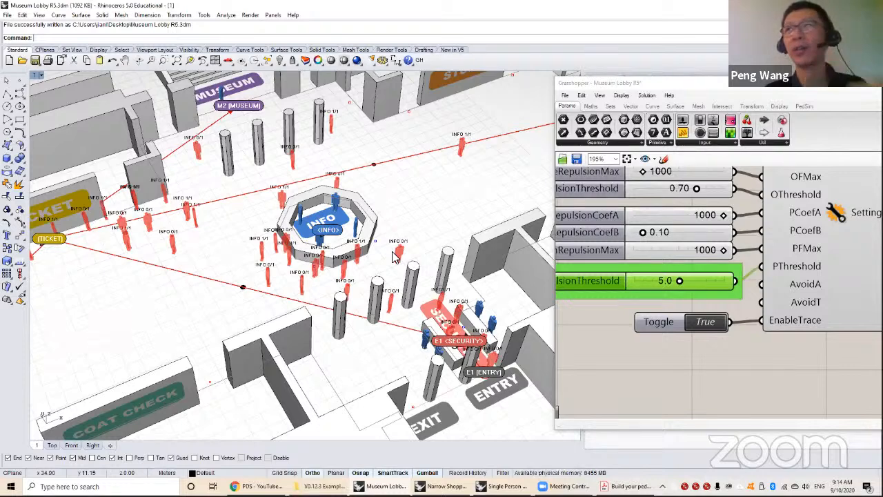
{"action": "scroll", "coordinate": [292, 273], "scroll_direction": "down", "scroll_amount": 1}
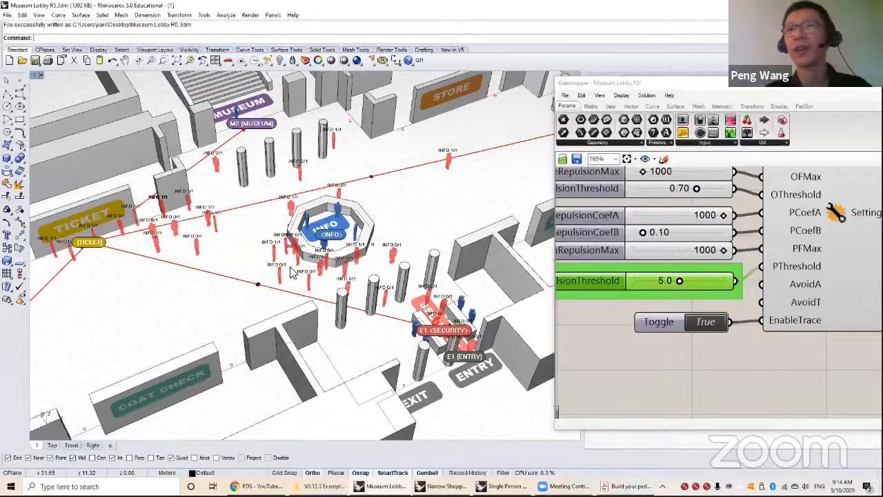
{"action": "scroll", "coordinate": [410, 189], "scroll_direction": "up", "scroll_amount": 2}
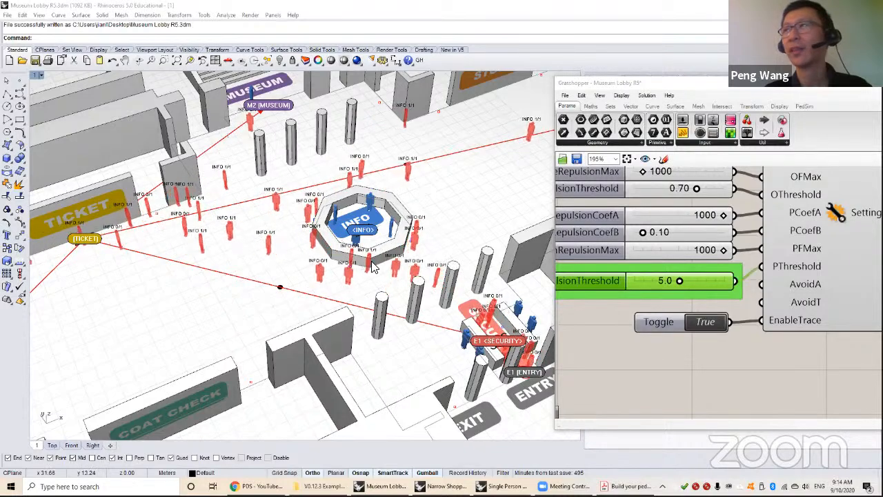
{"action": "scroll", "coordinate": [375, 260], "scroll_direction": "down", "scroll_amount": 3}
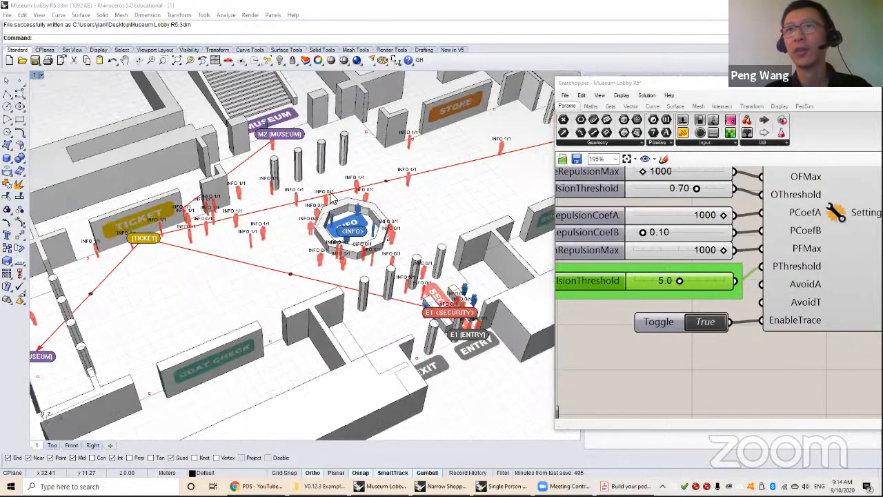
{"action": "scroll", "coordinate": [290, 178], "scroll_direction": "up", "scroll_amount": 6}
{"action": "scroll", "coordinate": [290, 178], "scroll_direction": "up", "scroll_amount": 4}
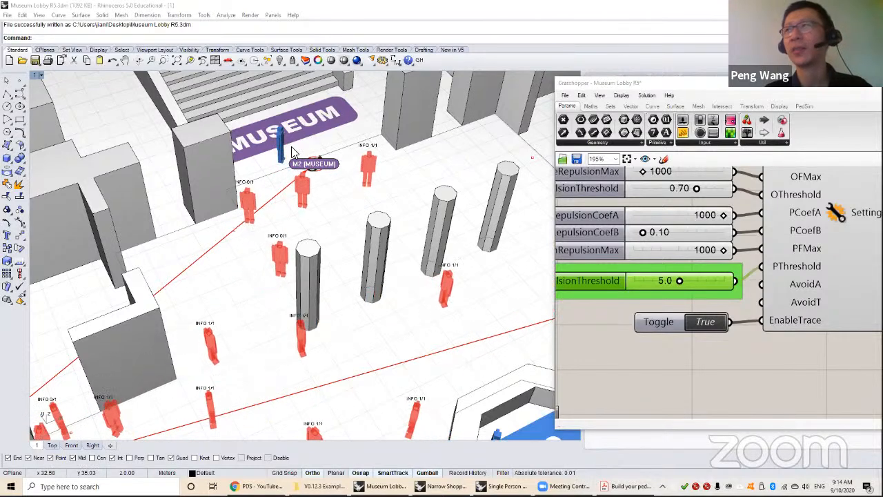
{"action": "scroll", "coordinate": [303, 166], "scroll_direction": "down", "scroll_amount": 2}
{"action": "scroll", "coordinate": [298, 173], "scroll_direction": "down", "scroll_amount": 6}
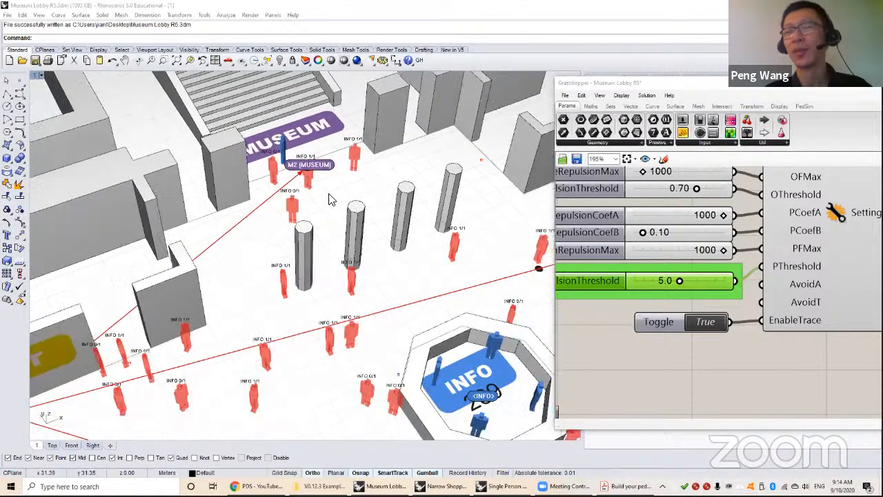
Examine the queue at the SECURITY and ENTRY area and view the lobby as far as the M1 and M3 gates.
{"action": "scroll", "coordinate": [422, 290], "scroll_direction": "up", "scroll_amount": 4}
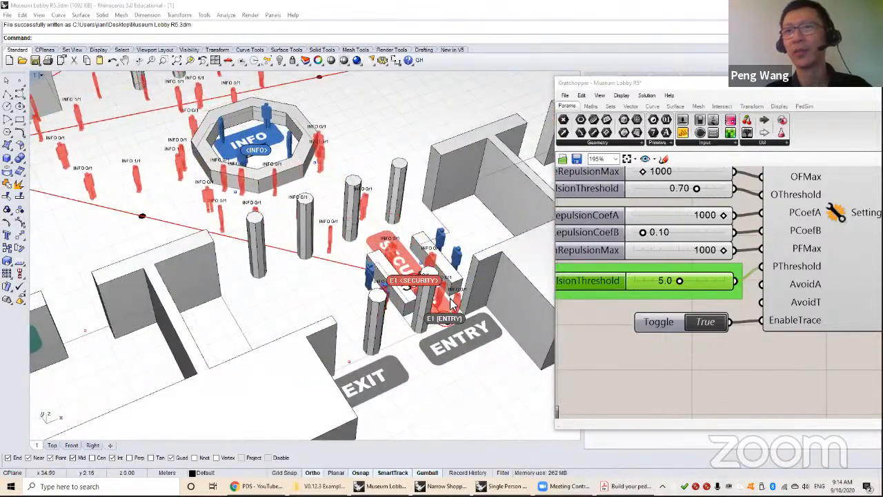
{"action": "scroll", "coordinate": [490, 329], "scroll_direction": "down", "scroll_amount": 2}
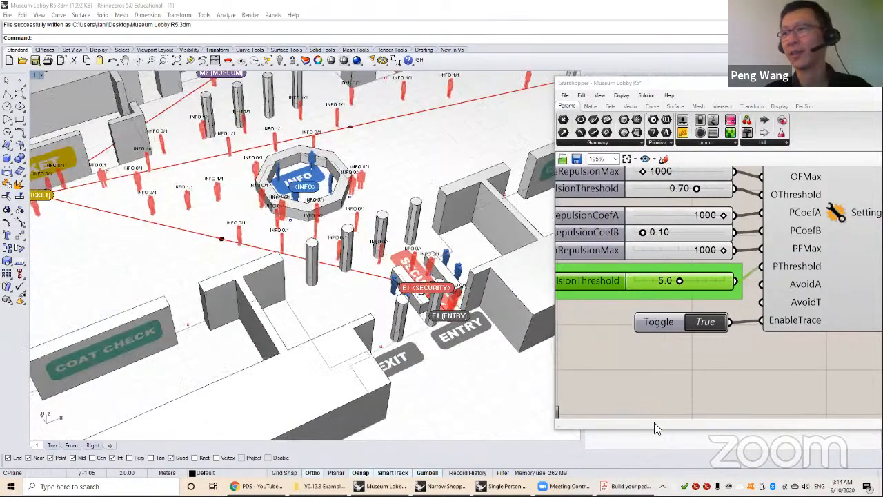
{"action": "scroll", "coordinate": [393, 294], "scroll_direction": "down", "scroll_amount": 5}
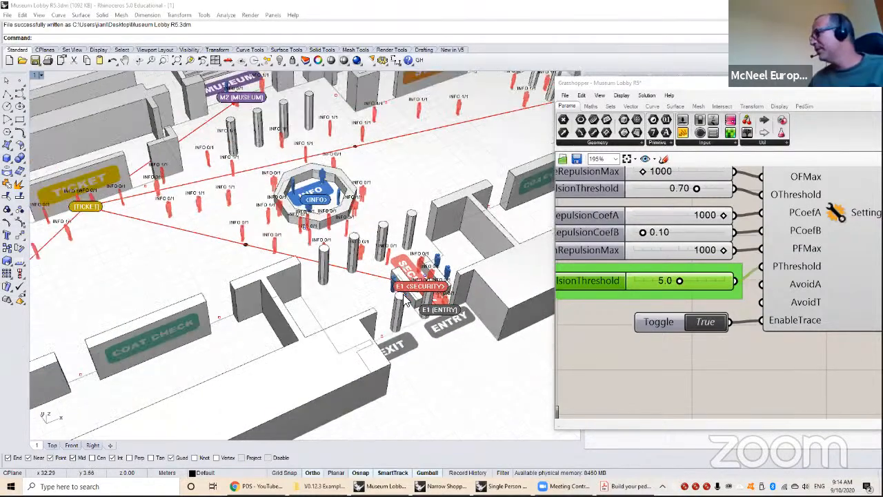
{"action": "scroll", "coordinate": [382, 257], "scroll_direction": "up", "scroll_amount": 3}
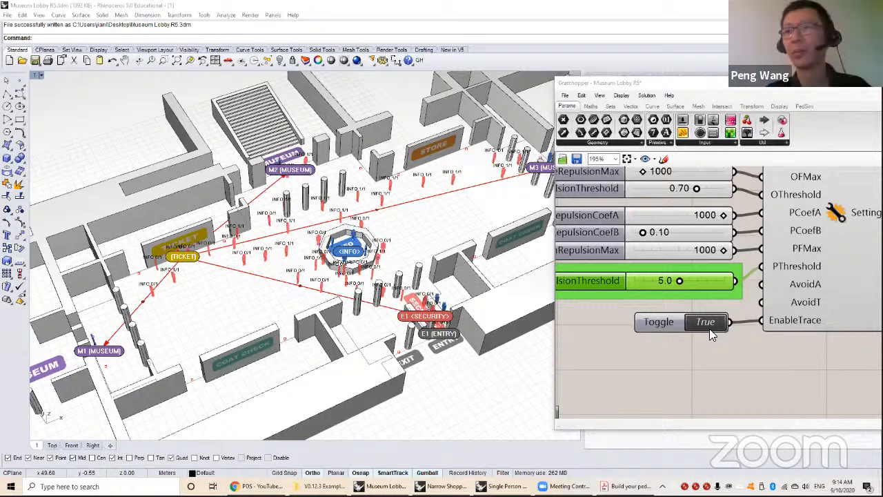
Locate the Profile component for people entering the museum and fit the Grasshopper window to half of the screen.
{"action": "scroll", "coordinate": [717, 335], "scroll_direction": "down", "scroll_amount": 10}
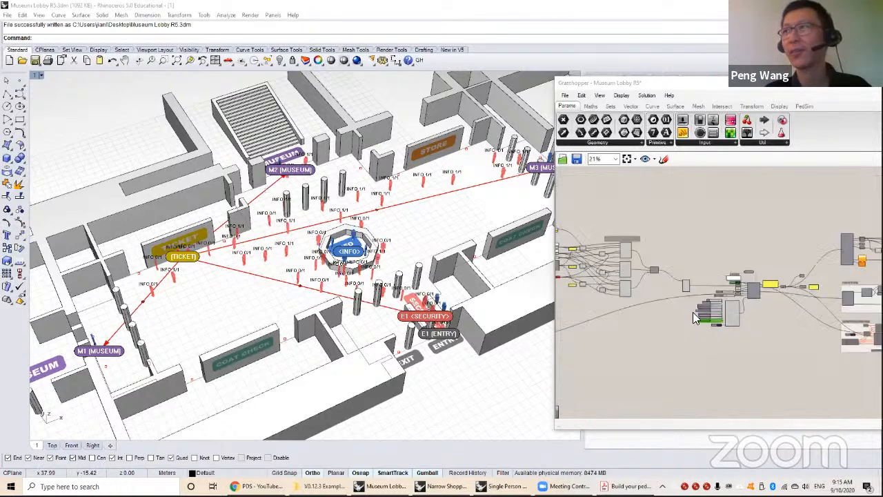
{"action": "right_click", "coordinate": [757, 288]}
{"action": "scroll", "coordinate": [699, 274], "scroll_direction": "up", "scroll_amount": 6}
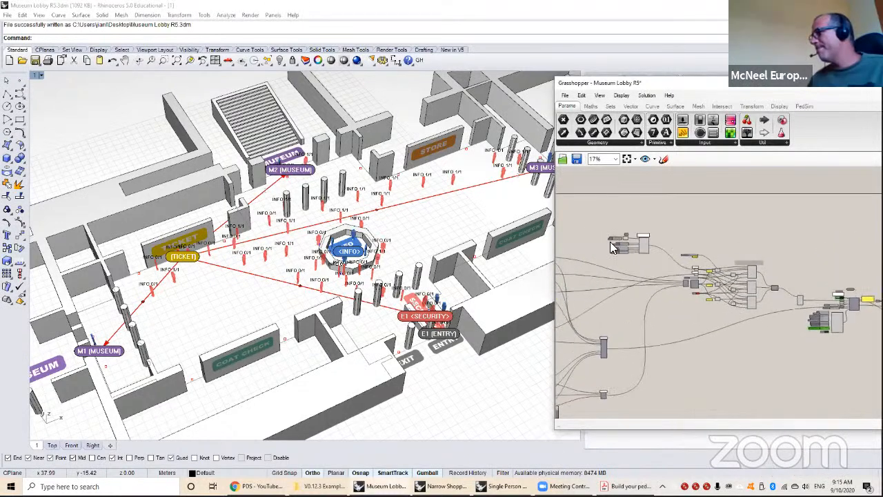
{"action": "right_click_drag", "start_coordinate": [769, 310], "coordinate": [816, 343]}
{"action": "left_click", "coordinate": [736, 291]}
{"action": "scroll", "coordinate": [741, 351], "scroll_direction": "up", "scroll_amount": 3}
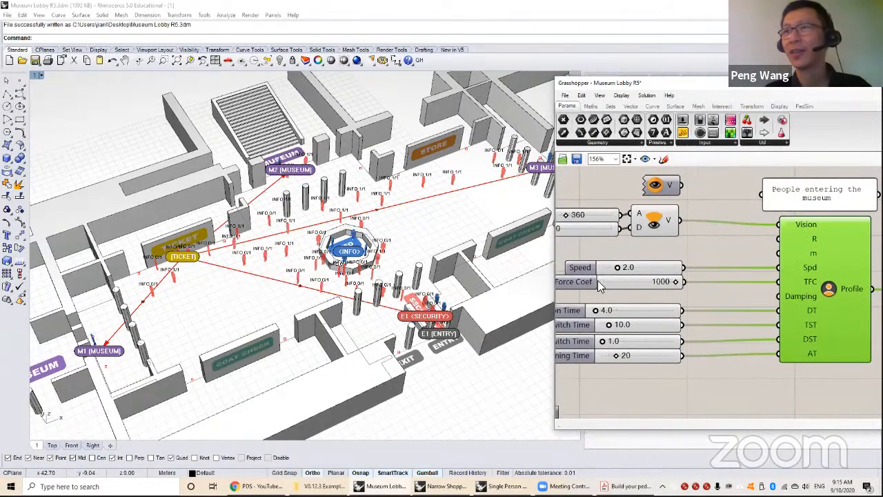
{"action": "key", "text": "super+Right"}
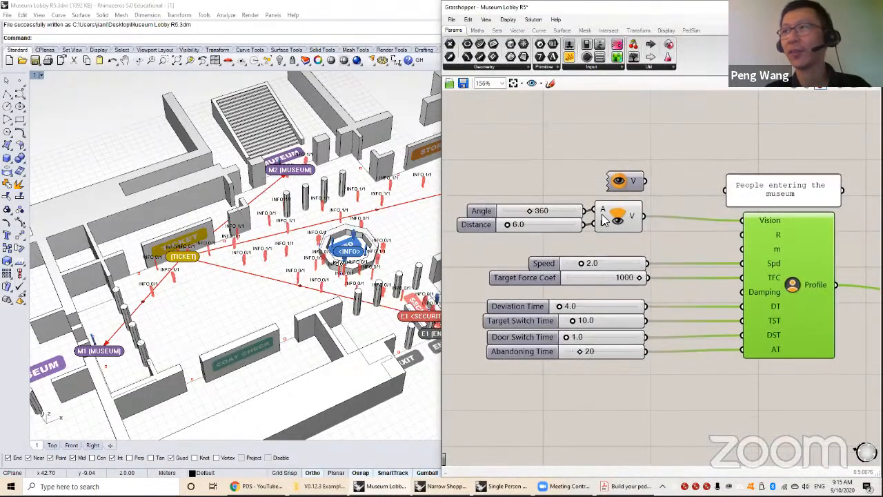
Select the vision component feeding the Profile and inspect the Profile's m, Spd and Damping inputs.
{"action": "left_click", "coordinate": [632, 226]}
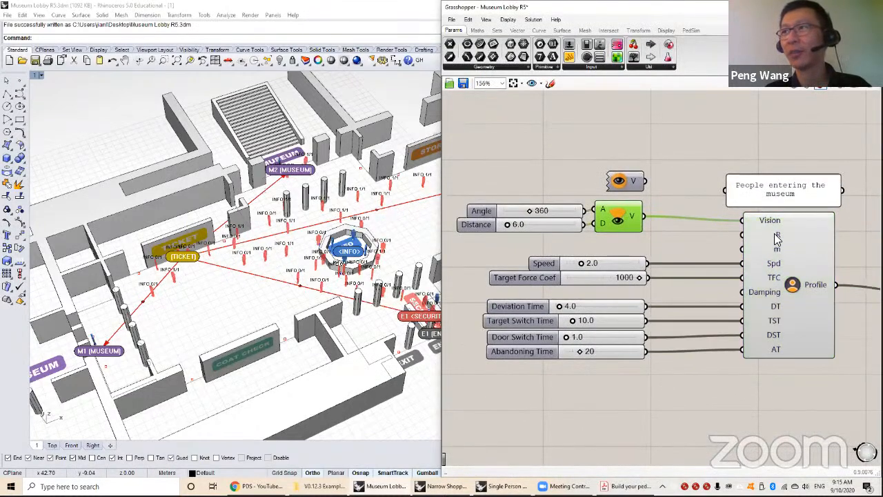
{"action": "mouse_move", "coordinate": [775, 251]}
{"action": "mouse_move", "coordinate": [773, 267]}
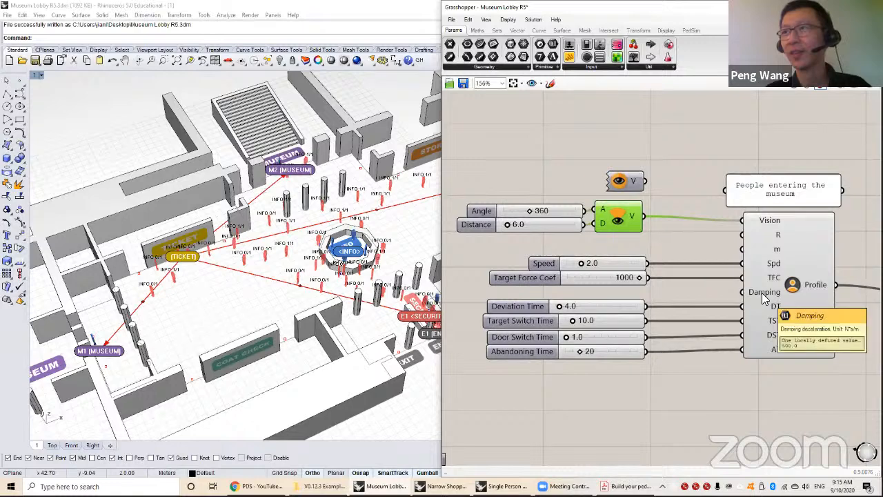
Select the Deviation Time, Target Switch Time, Door Switch Time and Abandoning Time sliders to point out the Profile's timing settings.
{"action": "left_click_drag", "start_coordinate": [675, 300], "coordinate": [657, 418]}
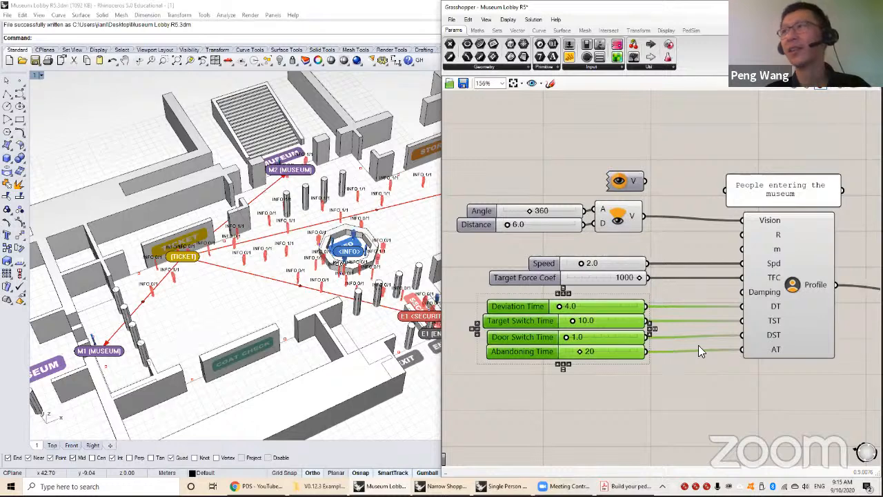
{"action": "scroll", "coordinate": [608, 262], "scroll_direction": "down", "scroll_amount": 2}
{"action": "scroll", "coordinate": [608, 262], "scroll_direction": "down", "scroll_amount": 1}
{"action": "scroll", "coordinate": [668, 274], "scroll_direction": "up", "scroll_amount": 3}
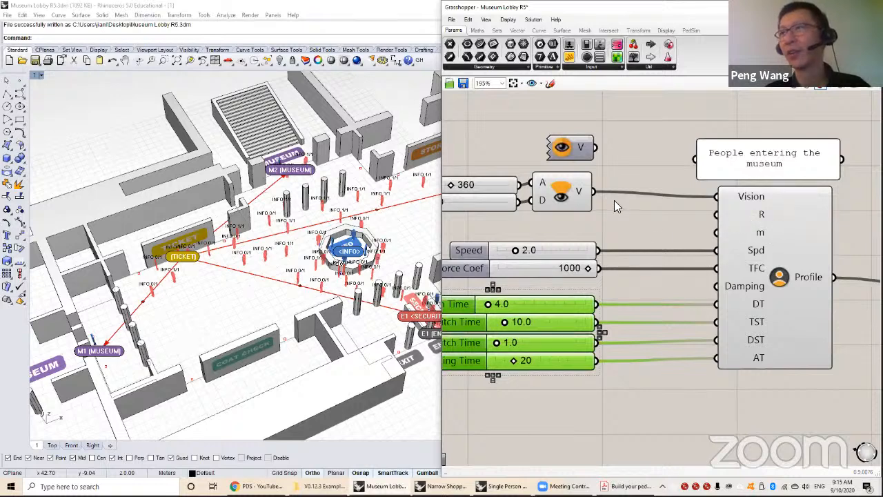
Select the vision component with its Angle and Distance sliders, and the Target Force Coef slider, to review those Profile settings.
{"action": "right_click_drag", "start_coordinate": [631, 178], "coordinate": [683, 211]}
{"action": "left_click_drag", "start_coordinate": [684, 211], "coordinate": [519, 249]}
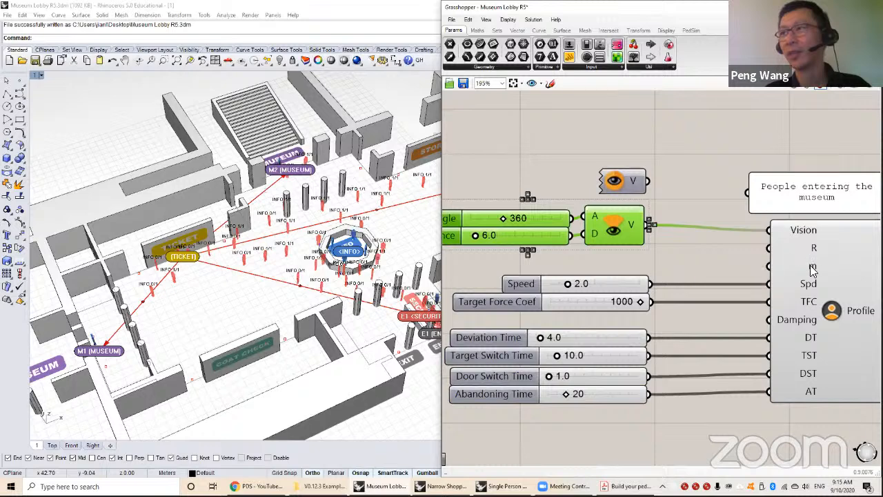
{"action": "mouse_move", "coordinate": [813, 273]}
{"action": "right_click_drag", "start_coordinate": [813, 273], "coordinate": [773, 209]}
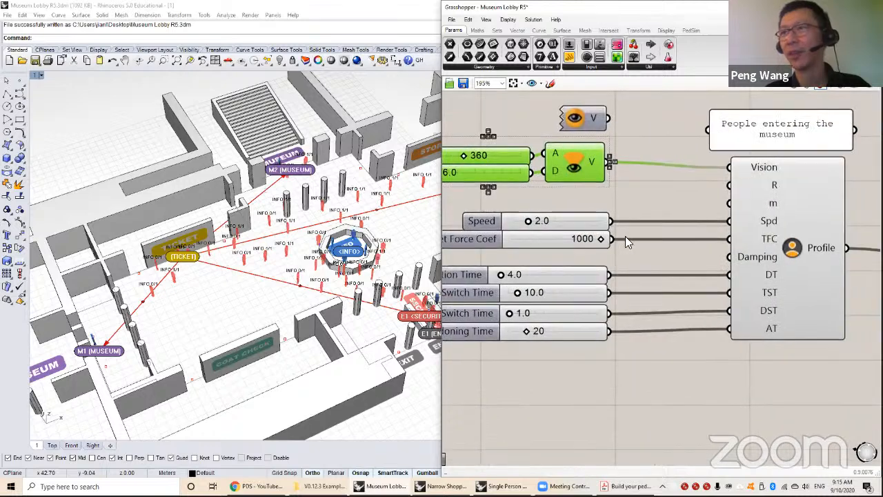
{"action": "left_click", "coordinate": [553, 242]}
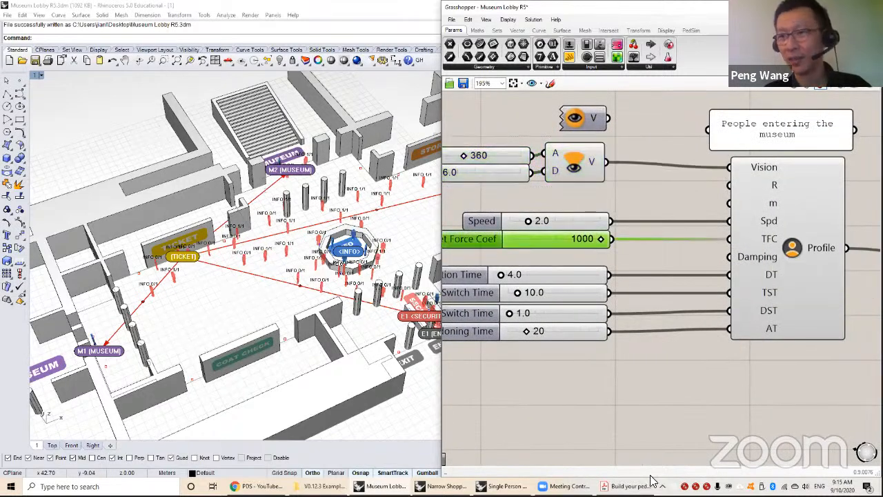
Switch to the Single Person model and examine the Vision and other inputs of its person template component.
{"action": "left_click", "coordinate": [503, 486]}
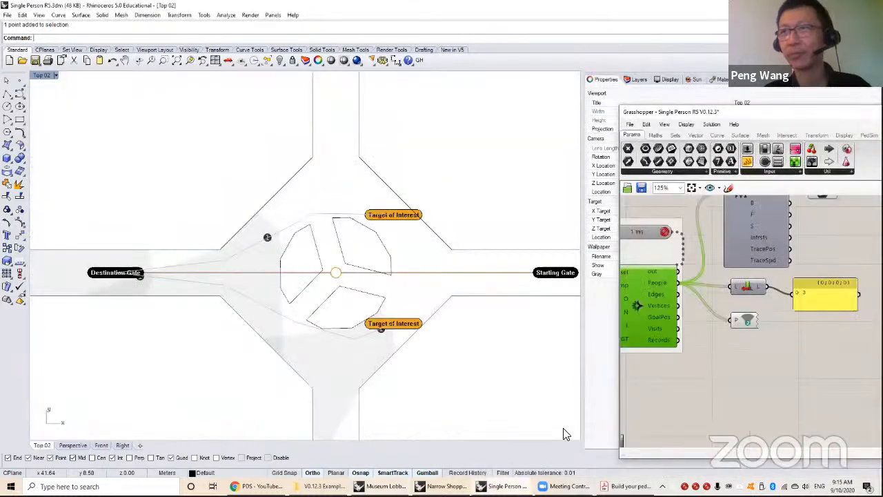
{"action": "scroll", "coordinate": [809, 338], "scroll_direction": "down", "scroll_amount": 5}
{"action": "scroll", "coordinate": [794, 331], "scroll_direction": "up", "scroll_amount": 8}
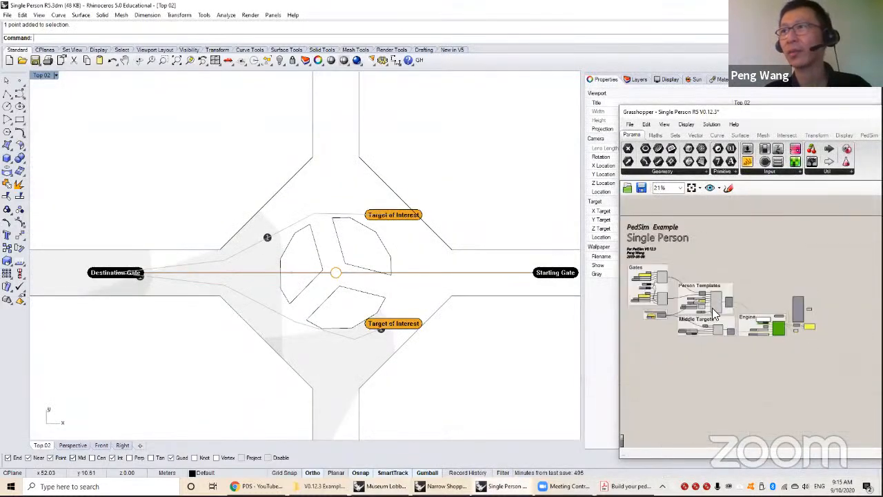
{"action": "scroll", "coordinate": [755, 309], "scroll_direction": "down", "scroll_amount": 3}
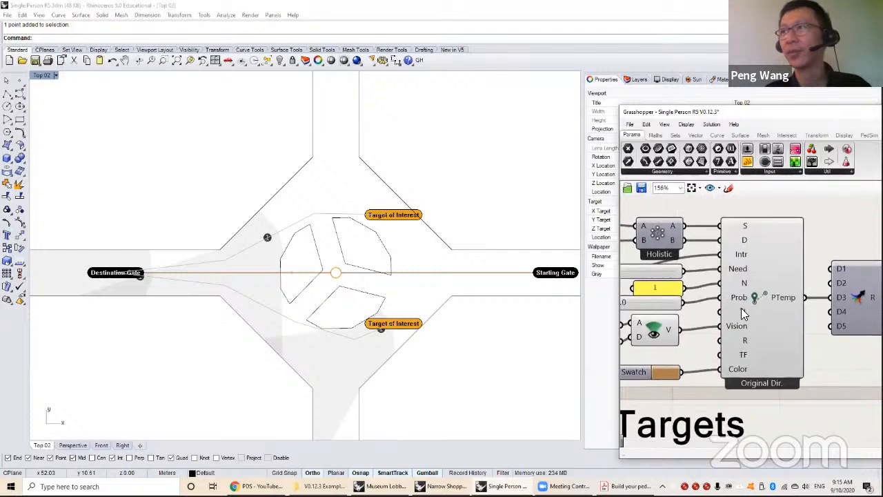
{"action": "left_click", "coordinate": [751, 326]}
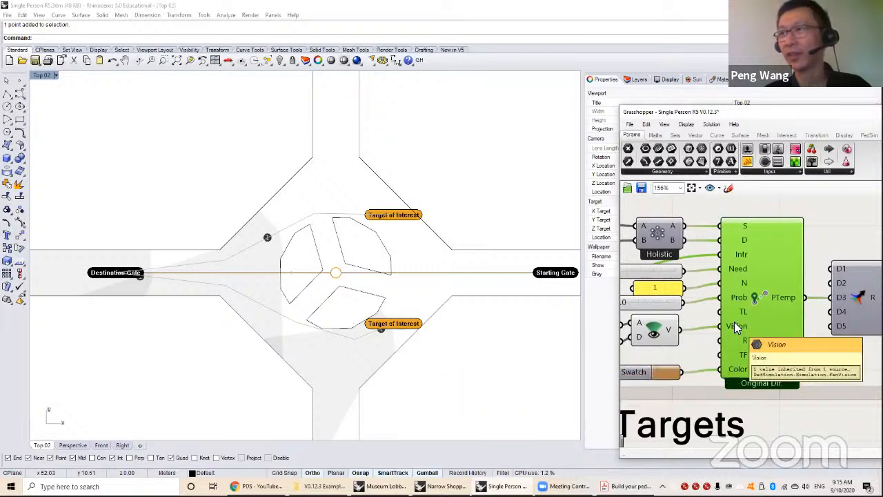
{"action": "mouse_move", "coordinate": [736, 315]}
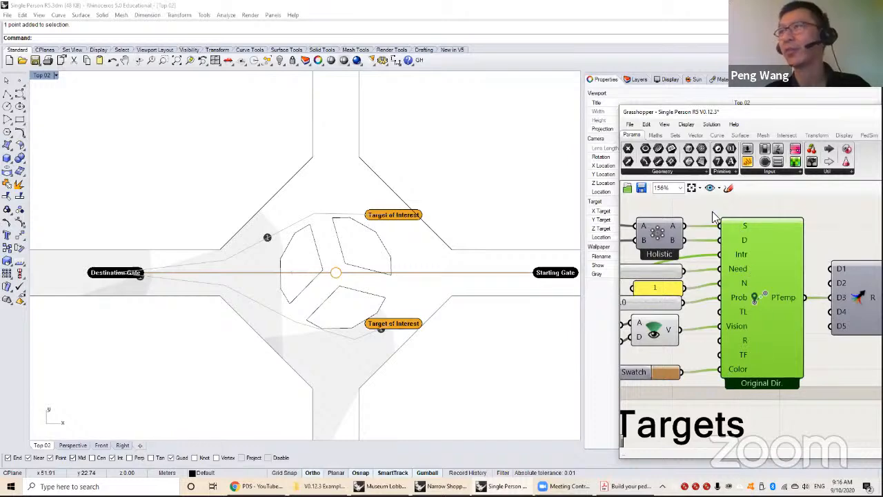
{"action": "scroll", "coordinate": [753, 307], "scroll_direction": "down", "scroll_amount": 4}
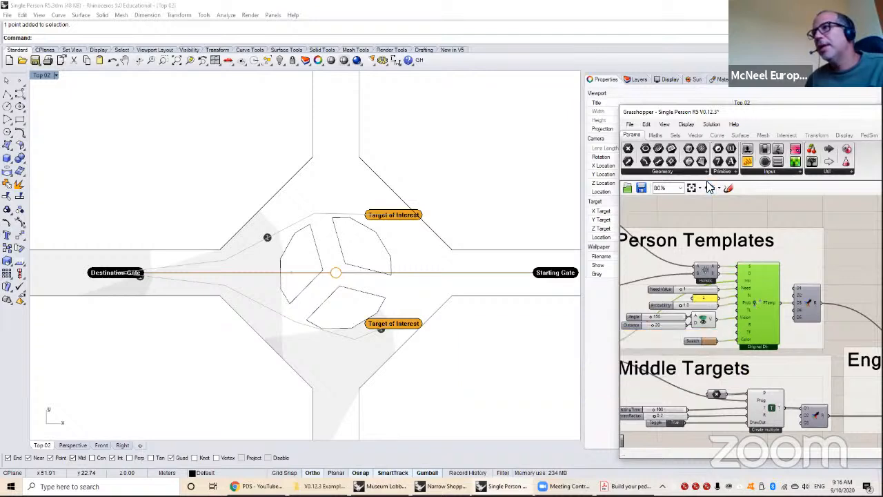
{"action": "left_click", "coordinate": [736, 221]}
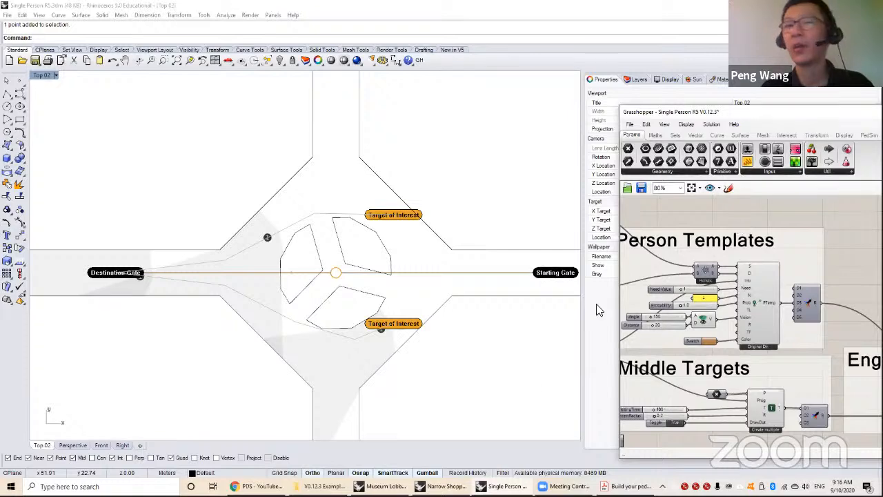
Return to the Museum Lobby model and view the whole lobby from above with its gates, ticket counter and INFO desk.
{"action": "left_click", "coordinate": [445, 486]}
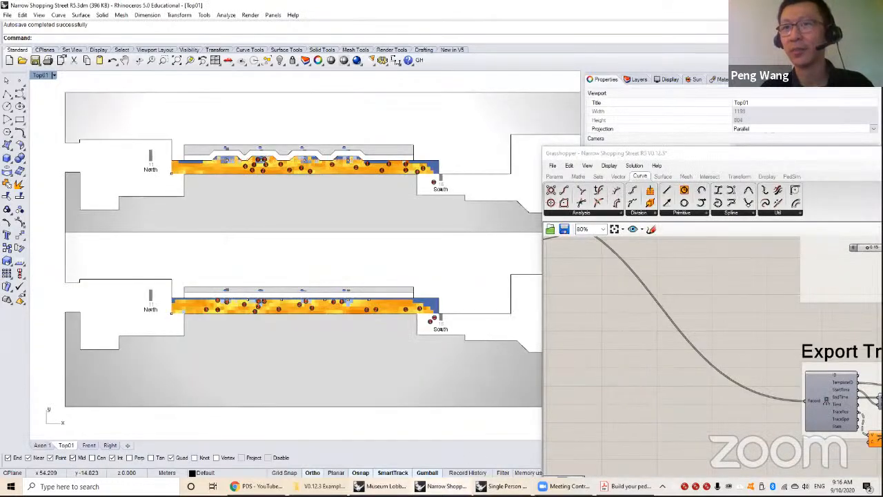
{"action": "left_click", "coordinate": [380, 486]}
{"action": "scroll", "coordinate": [348, 283], "scroll_direction": "down", "scroll_amount": 3}
{"action": "right_click_drag", "start_coordinate": [348, 283], "coordinate": [290, 304]}
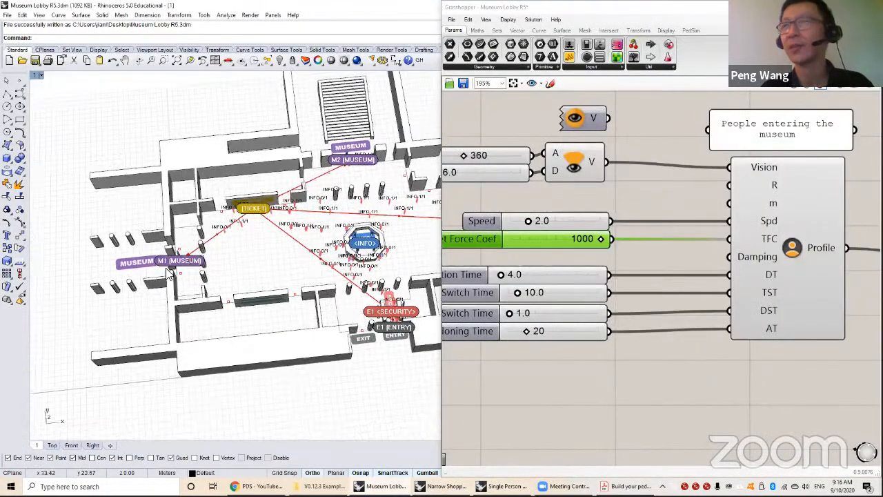
{"action": "scroll", "coordinate": [303, 275], "scroll_direction": "down", "scroll_amount": 4}
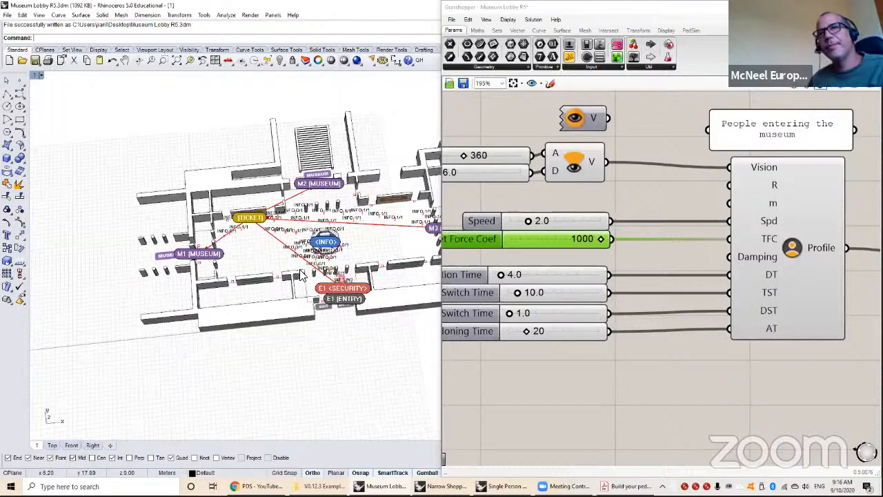
{"action": "scroll", "coordinate": [317, 293], "scroll_direction": "down", "scroll_amount": 2}
{"action": "scroll", "coordinate": [323, 276], "scroll_direction": "up", "scroll_amount": 8}
{"action": "scroll", "coordinate": [311, 259], "scroll_direction": "down", "scroll_amount": 5}
{"action": "right_click_drag", "start_coordinate": [362, 268], "coordinate": [347, 283]}
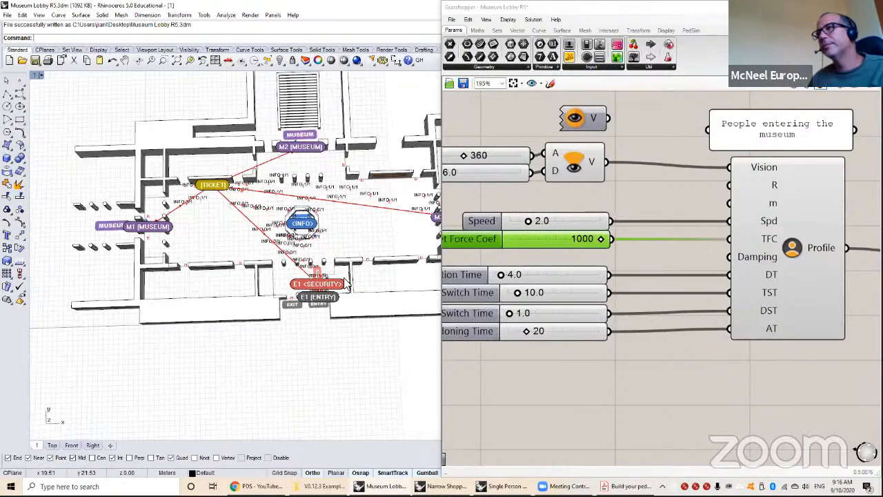
{"action": "scroll", "coordinate": [349, 282], "scroll_direction": "up", "scroll_amount": 4}
{"action": "scroll", "coordinate": [355, 297], "scroll_direction": "down", "scroll_amount": 2}
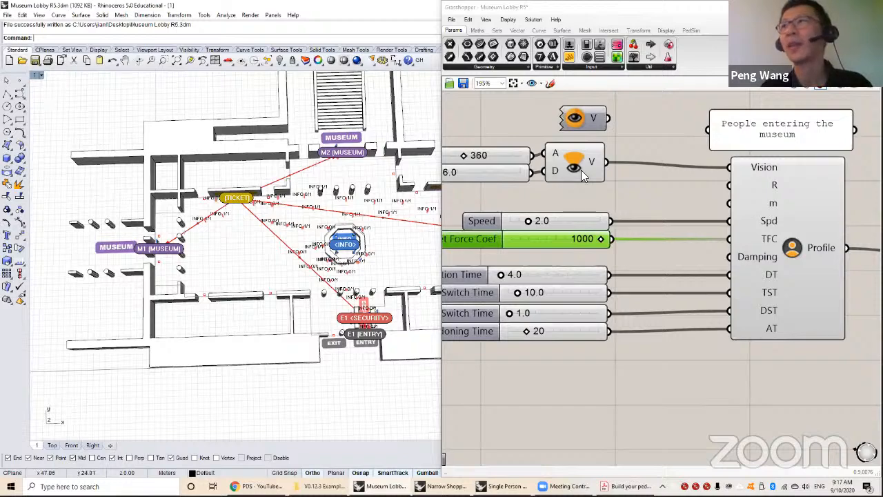
Locate the Group 1 person template component in the lobby definition and inspect its Stops input.
{"action": "scroll", "coordinate": [738, 286], "scroll_direction": "down", "scroll_amount": 6}
{"action": "right_click_drag", "start_coordinate": [776, 309], "coordinate": [592, 281]}
{"action": "scroll", "coordinate": [735, 257], "scroll_direction": "up", "scroll_amount": 10}
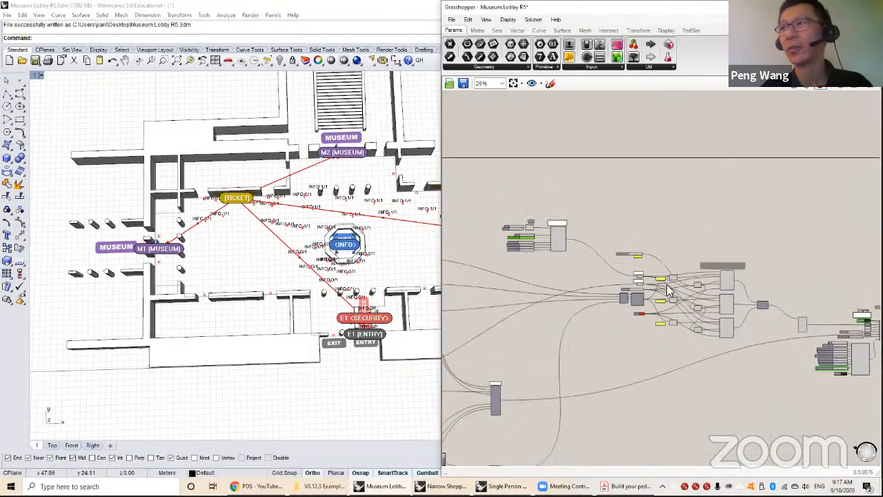
{"action": "mouse_move", "coordinate": [663, 251]}
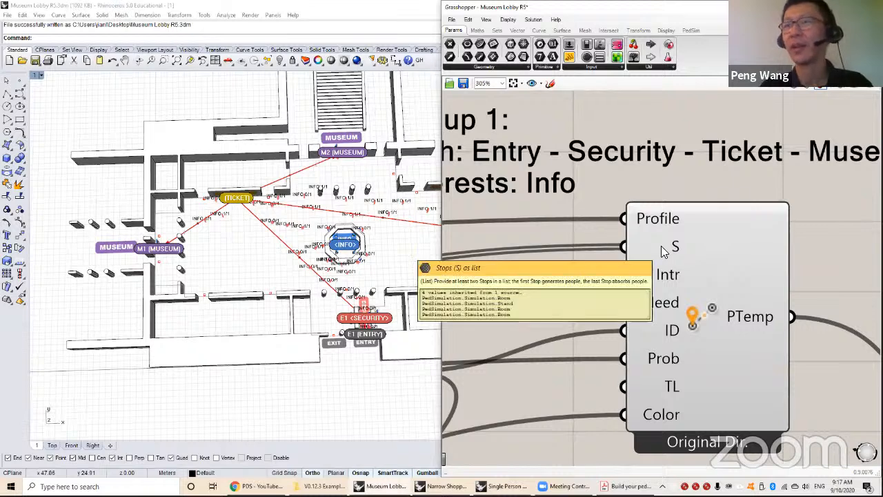
Wire an enlarged panel to the Group 1 tree branch output to read its list of stops, and delete the panel.
{"action": "scroll", "coordinate": [654, 234], "scroll_direction": "down", "scroll_amount": 5}
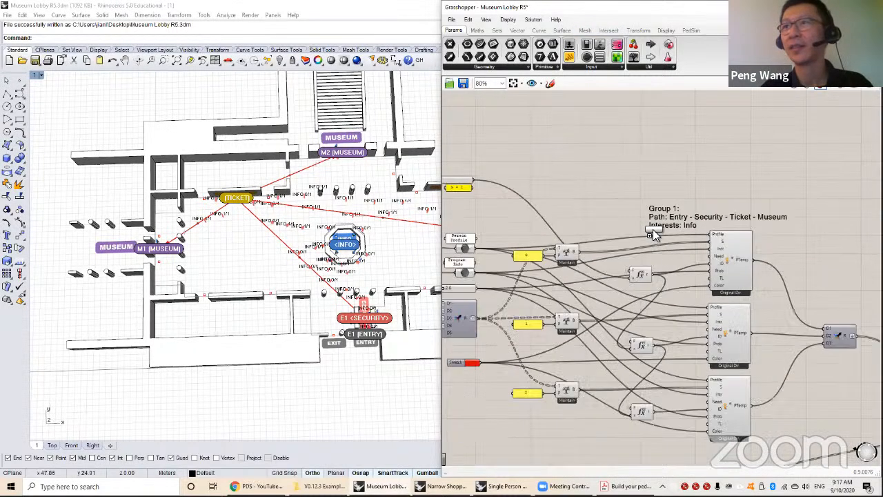
{"action": "scroll", "coordinate": [611, 269], "scroll_direction": "up", "scroll_amount": 3}
{"action": "left_click", "coordinate": [524, 238]}
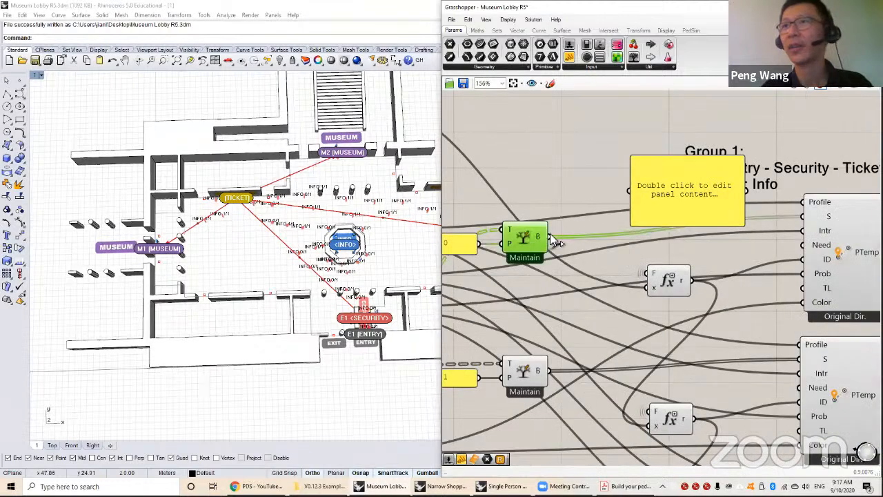
{"action": "left_click_drag", "start_coordinate": [551, 236], "coordinate": [630, 191]}
{"action": "left_click_drag", "start_coordinate": [684, 192], "coordinate": [649, 161]}
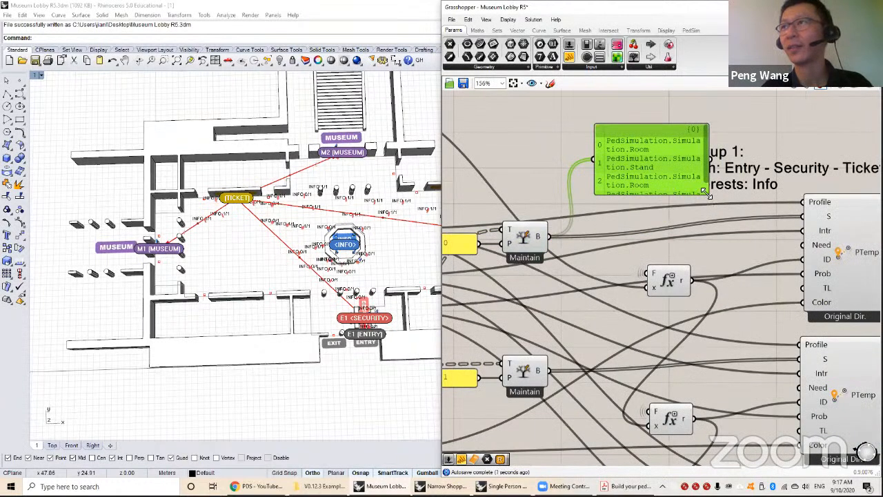
{"action": "left_click_drag", "start_coordinate": [705, 193], "coordinate": [761, 217]}
{"action": "left_click_drag", "start_coordinate": [647, 182], "coordinate": [643, 191]}
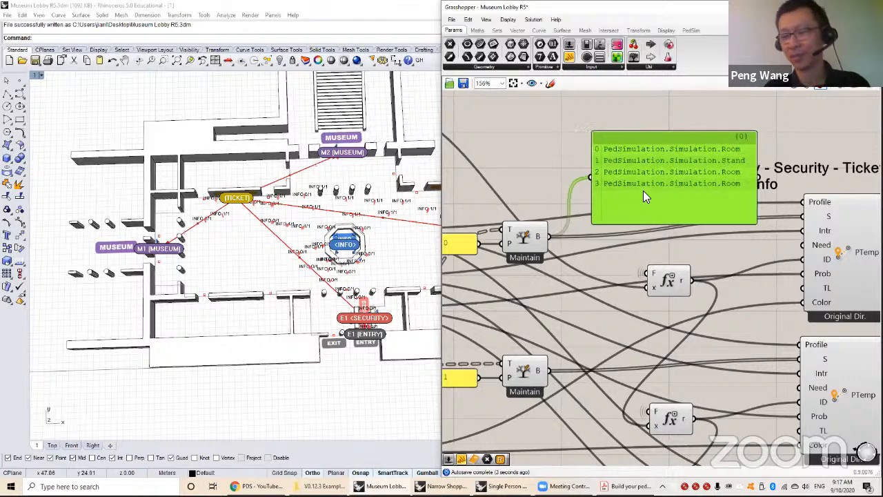
{"action": "key", "text": "Delete"}
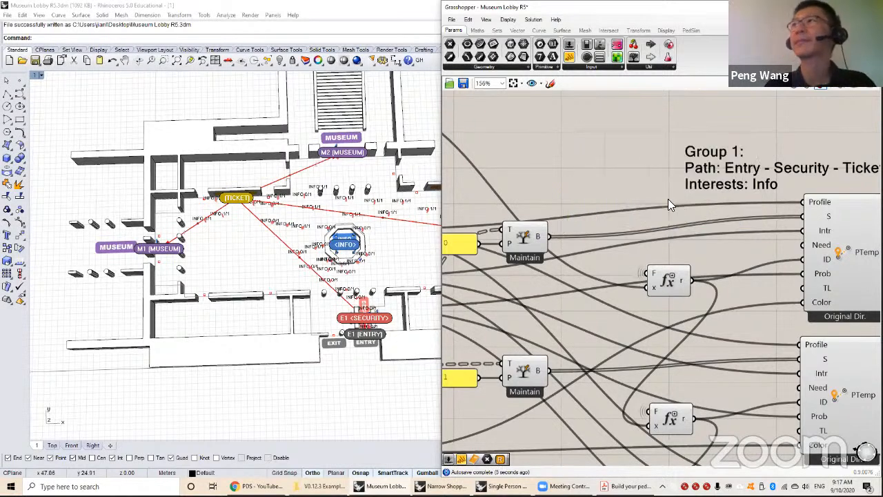
{"action": "scroll", "coordinate": [668, 199], "scroll_direction": "down", "scroll_amount": 3}
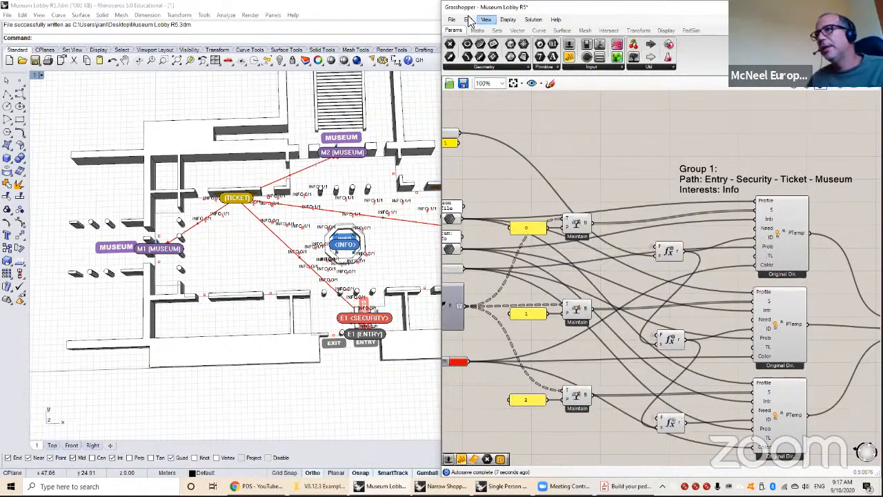
View the museum lobby model in a closer perspective around the INFO desk, ticket counter and security entry.
{"action": "left_click", "coordinate": [178, 8]}
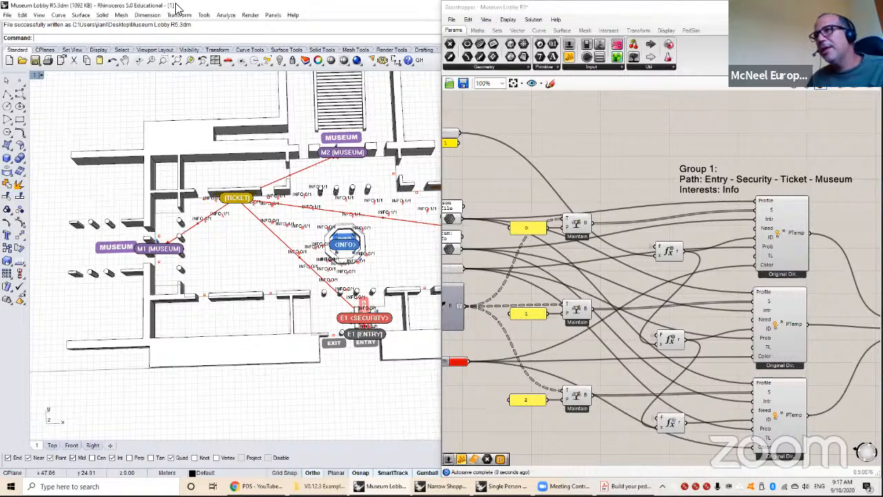
{"action": "right_click_drag", "start_coordinate": [316, 199], "coordinate": [373, 329]}
{"action": "scroll", "coordinate": [372, 330], "scroll_direction": "up", "scroll_amount": 3}
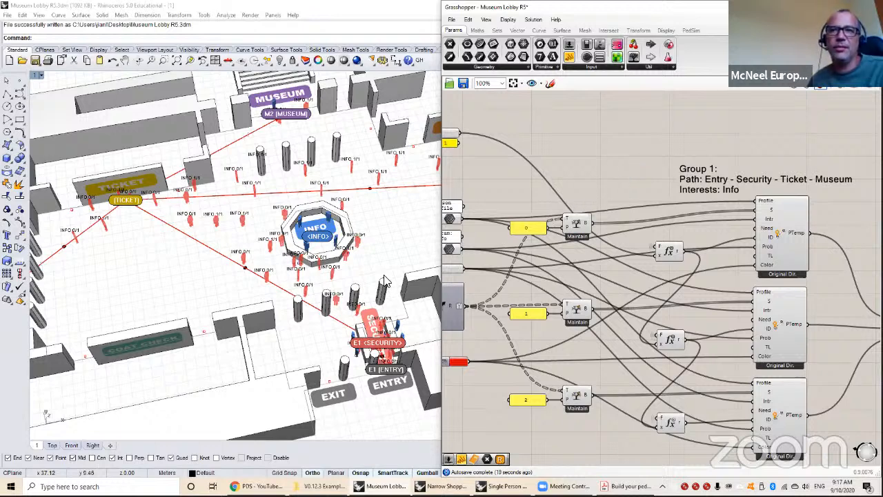
Switch to the browser, play the PedSim Pro Feature Test - Collision Detection 2 video through the crowded Gallery 2 entrance scene, and pause it.
{"action": "left_click", "coordinate": [257, 487]}
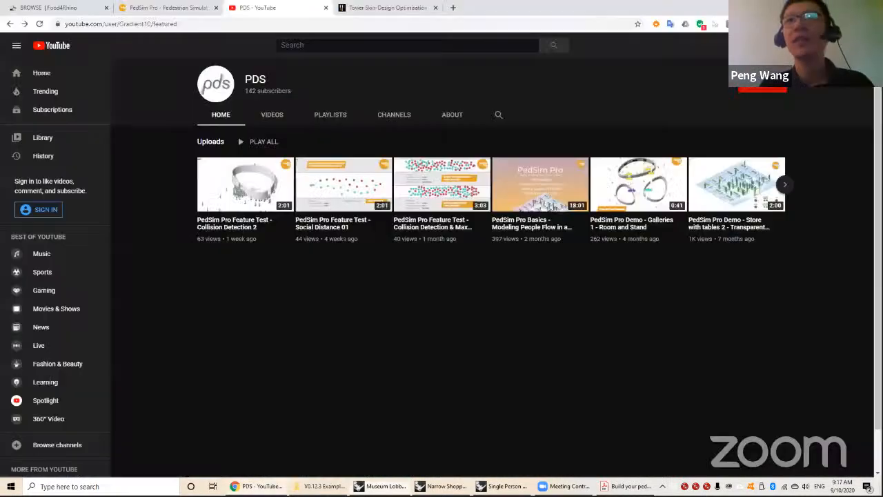
{"action": "left_click", "coordinate": [242, 224]}
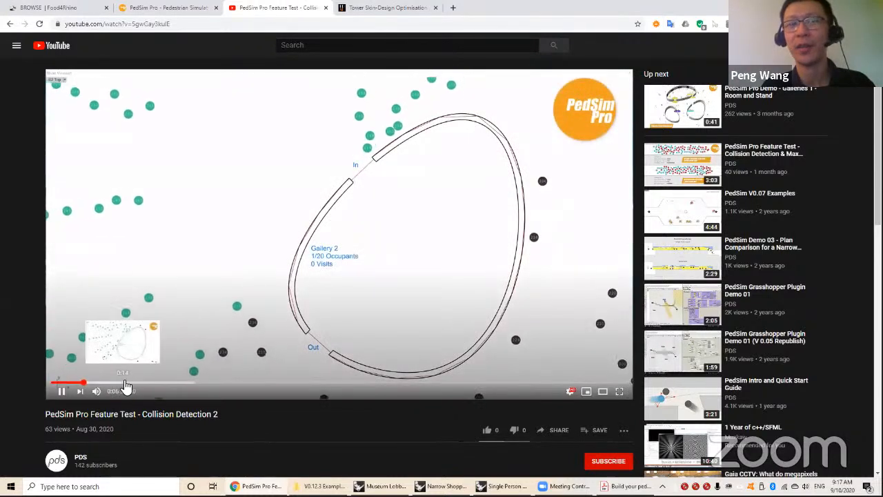
{"action": "left_click", "coordinate": [155, 390]}
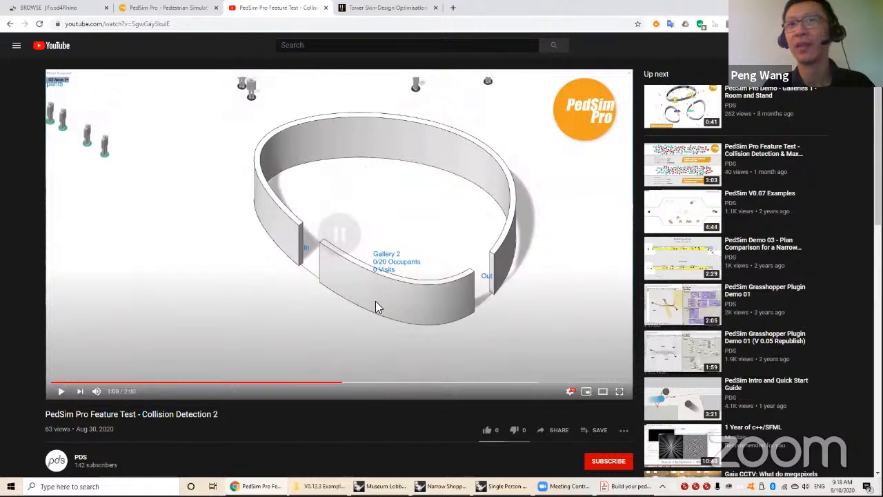
{"action": "left_click", "coordinate": [402, 388]}
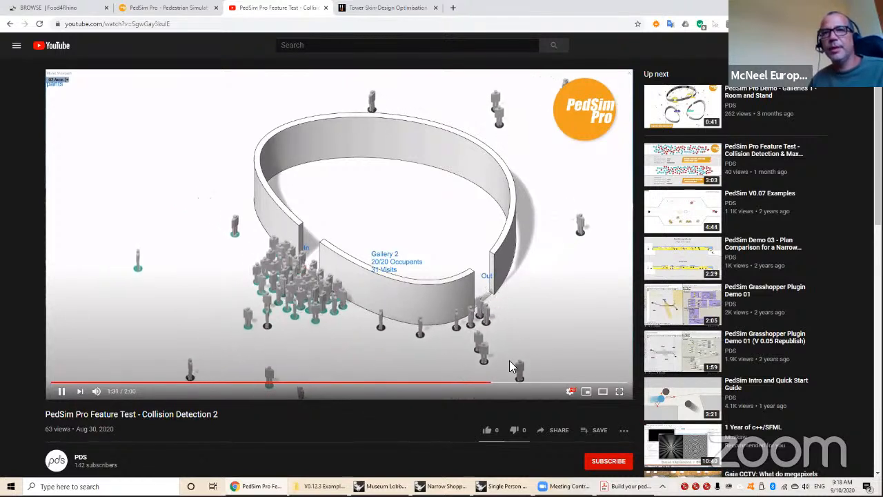
{"action": "left_click", "coordinate": [62, 392]}
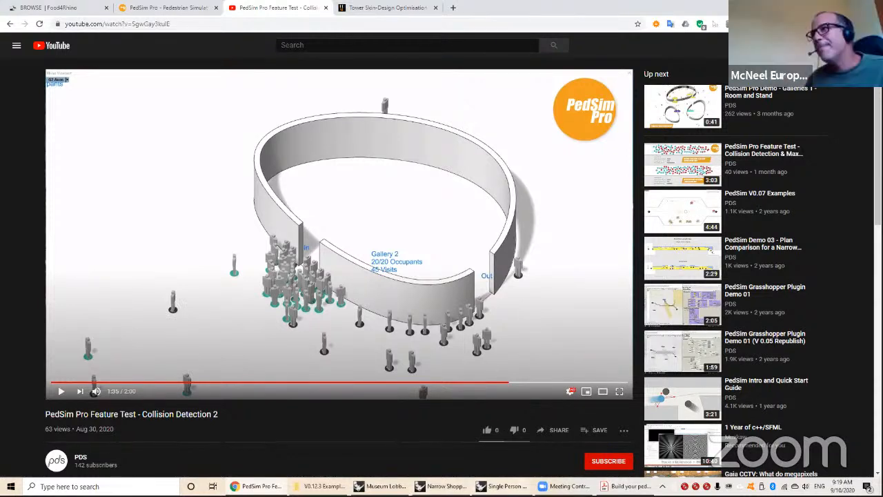
Switch to the PedSim presentation PDF in Acrobat and go back to the UDAI user case study page.
{"action": "left_click", "coordinate": [628, 486]}
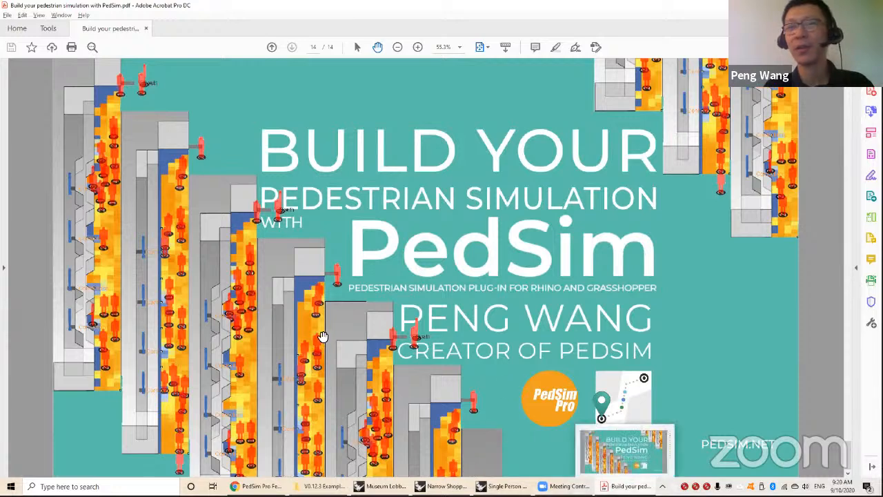
{"action": "scroll", "coordinate": [362, 336], "scroll_direction": "up", "scroll_amount": 6}
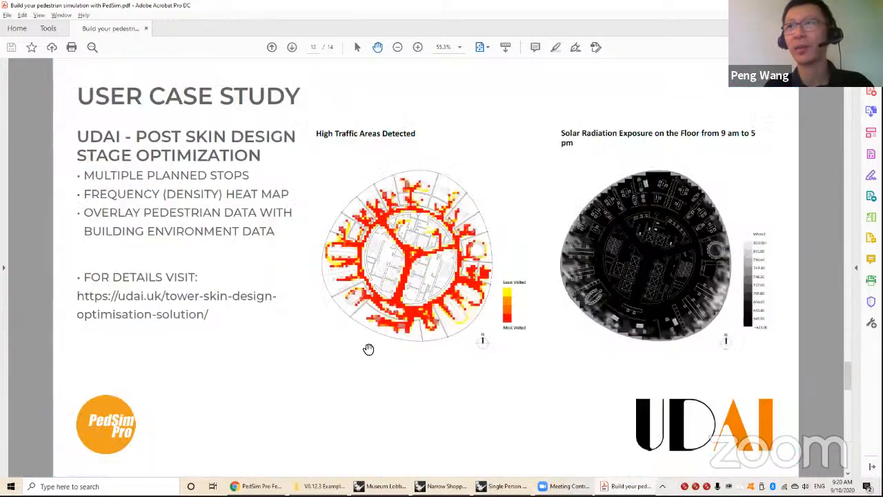